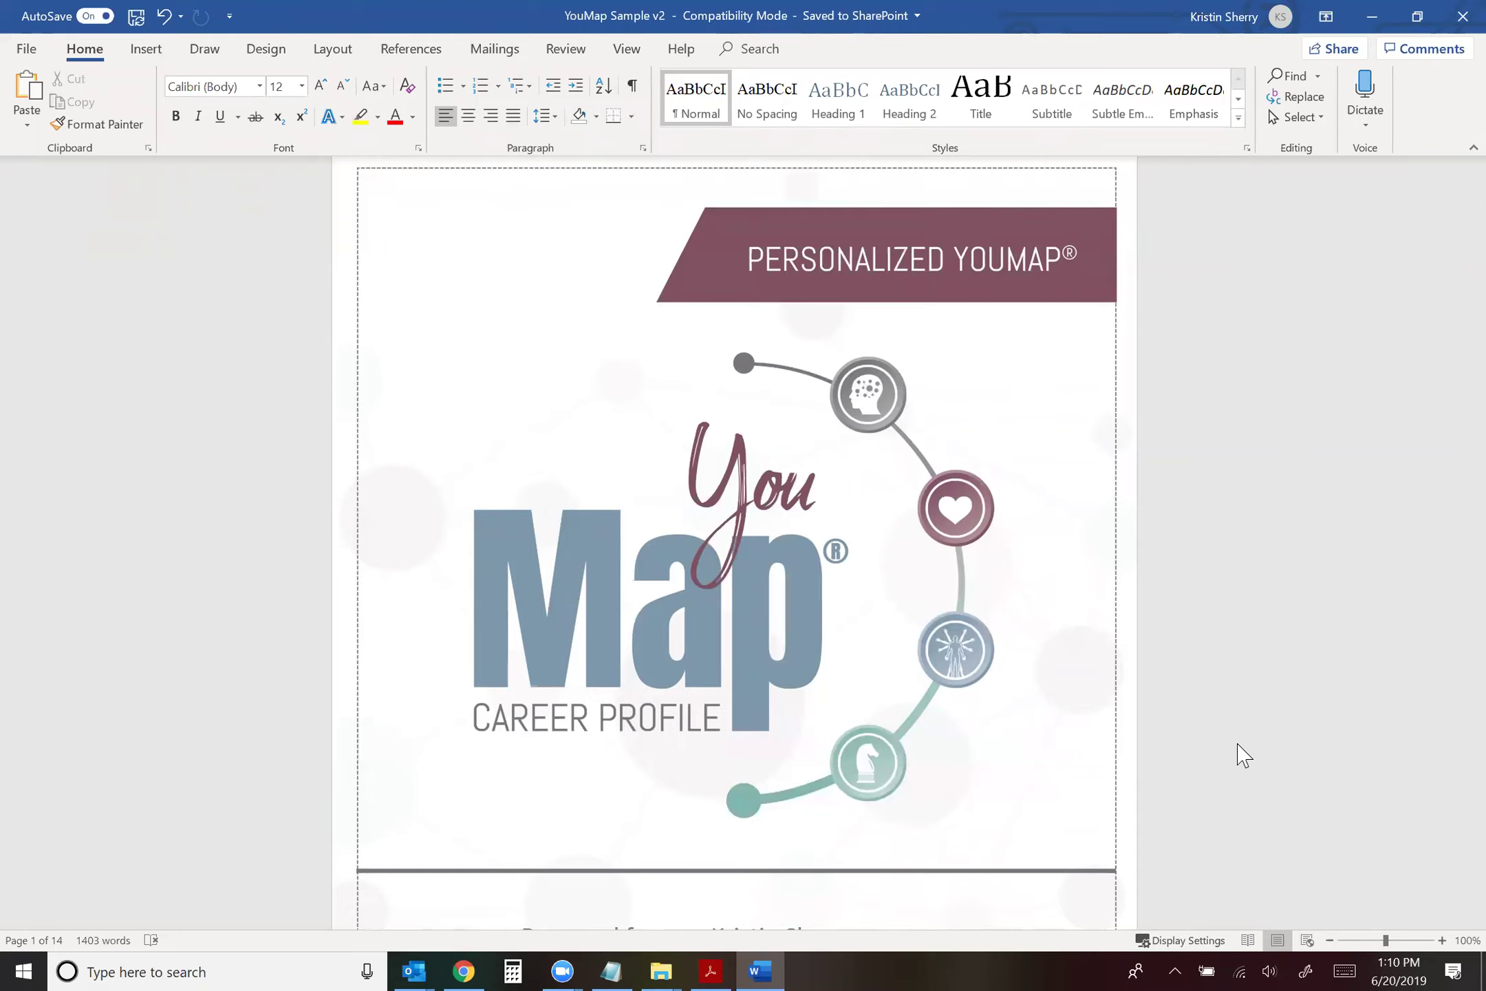
Jump to the last page (page 14) and select the empty 'My Unique Contribution' heading.
key("ctrl+End")
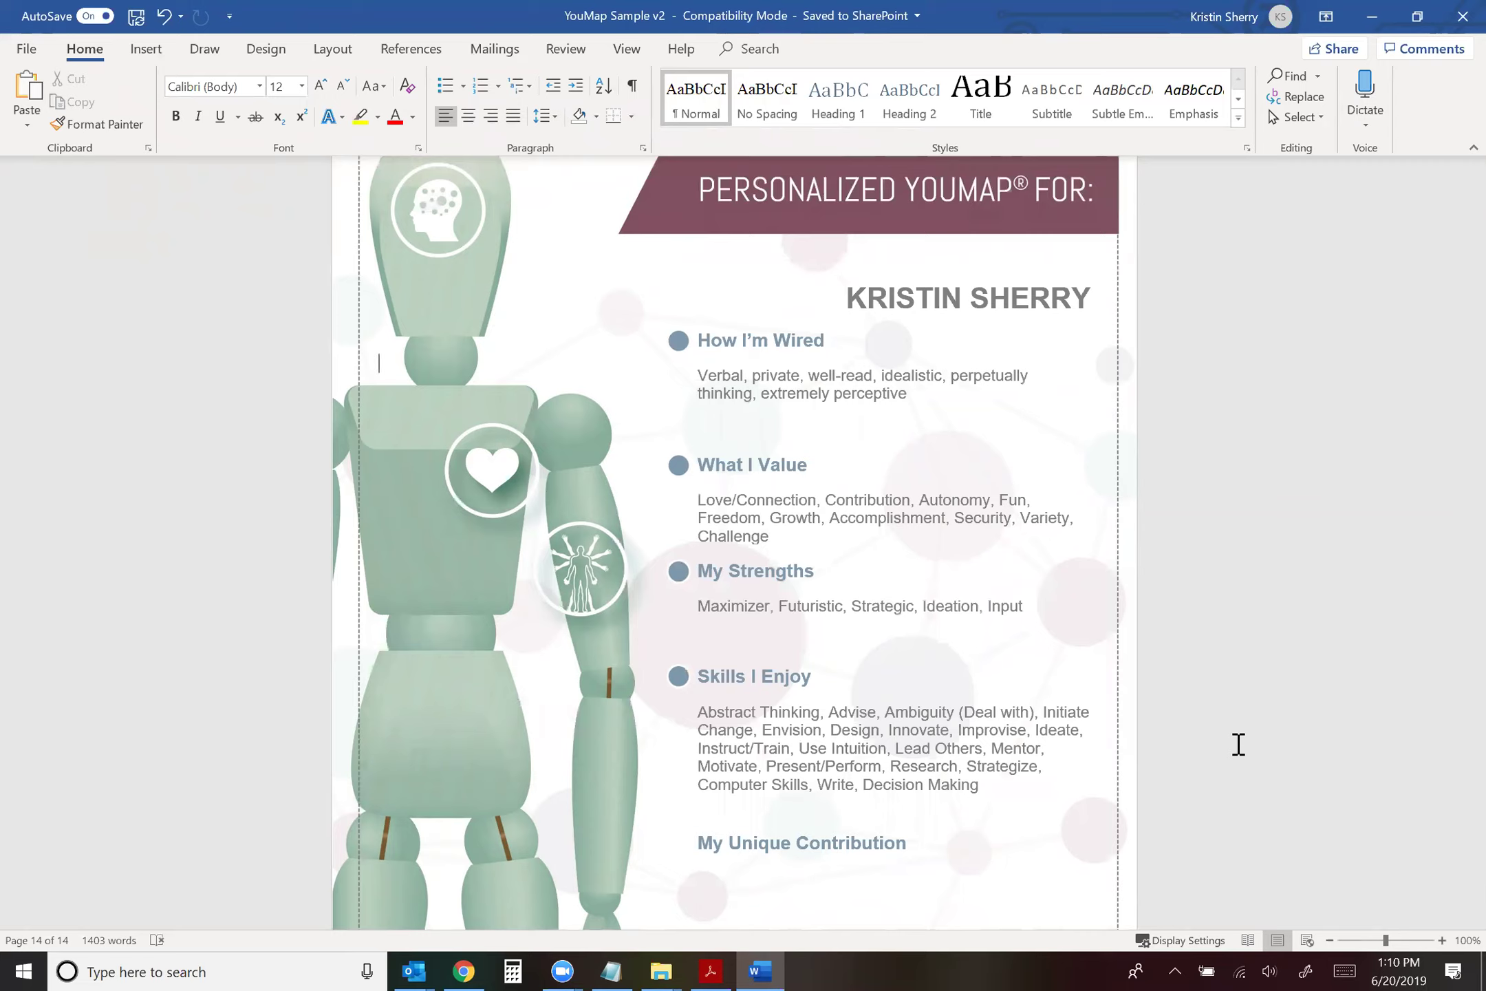
scroll(1239, 744, "down", 1)
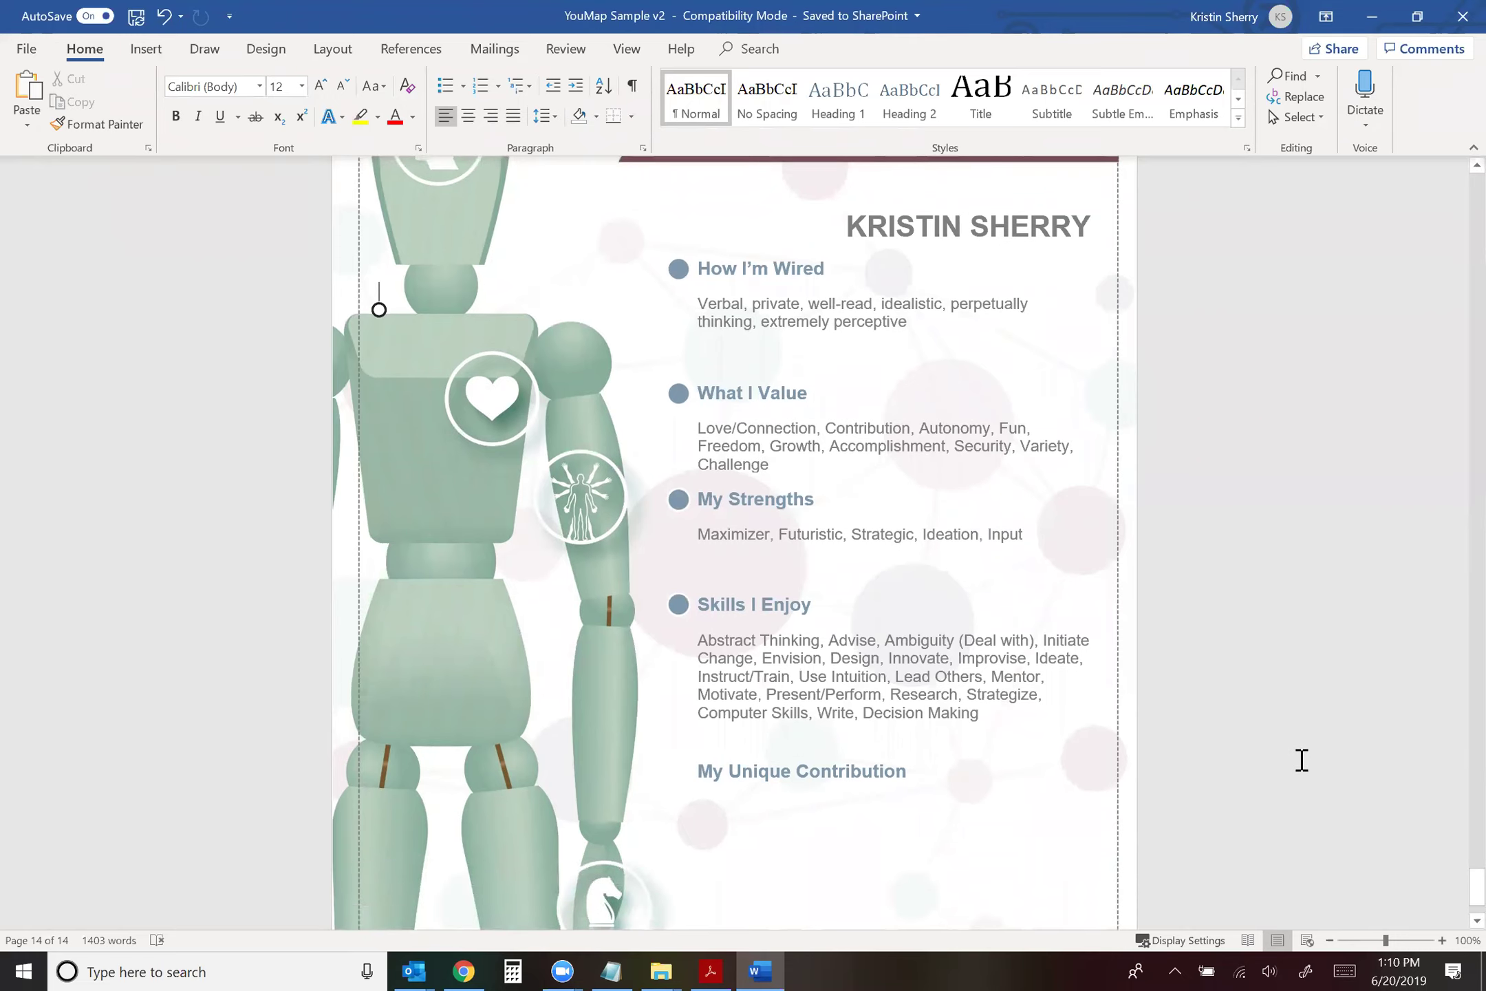
left_click_drag(919, 773, 700, 756)
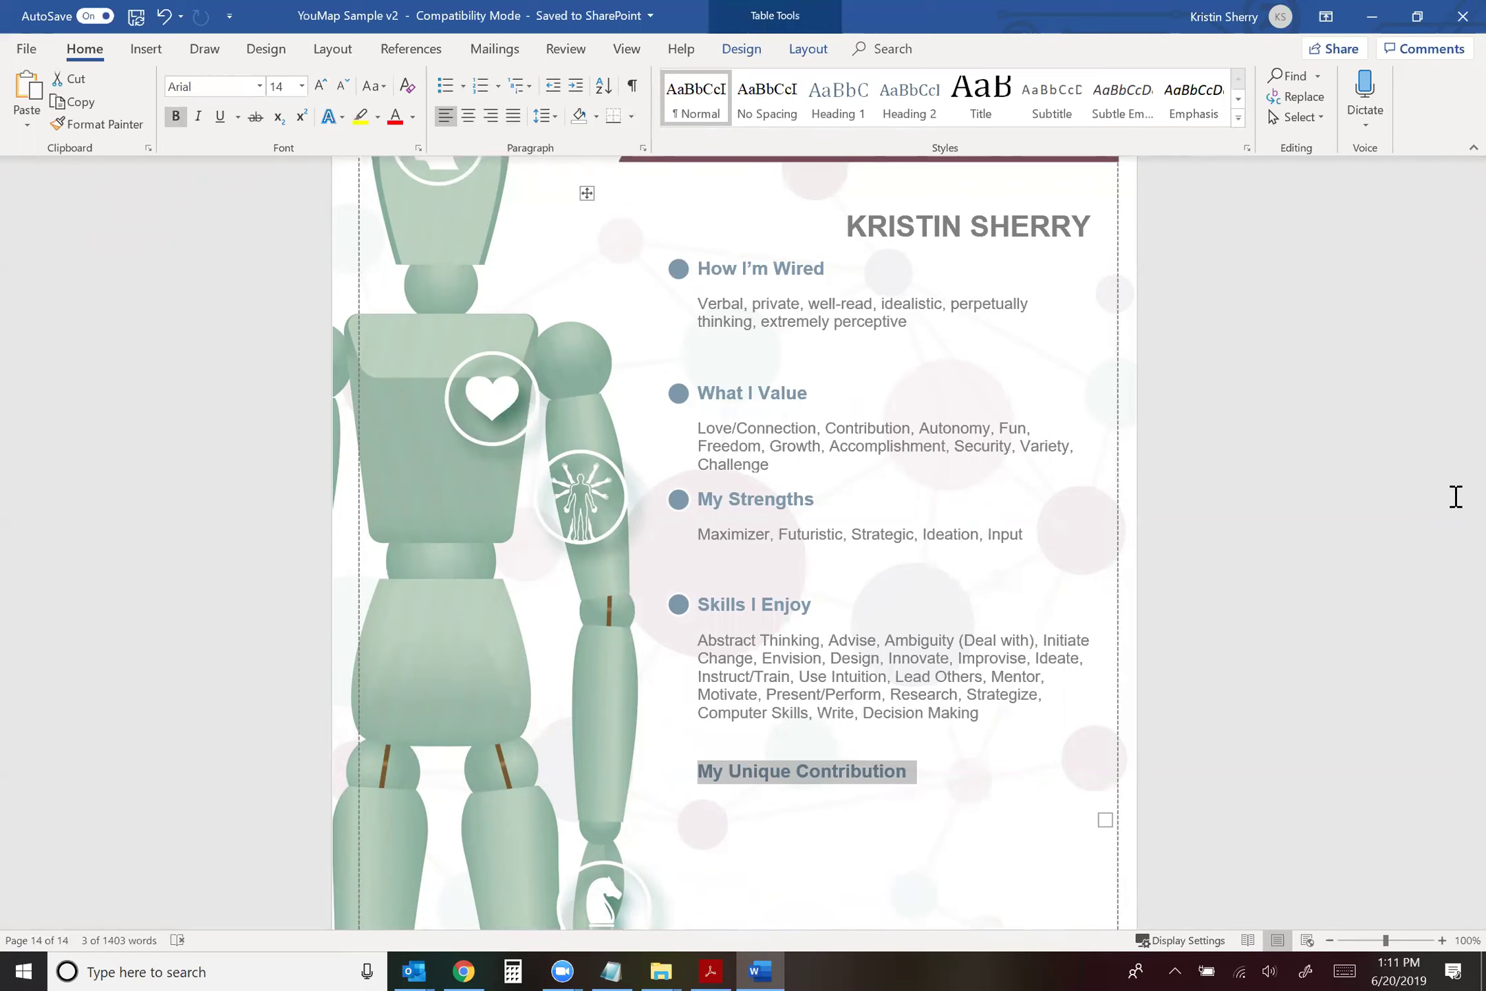
Scroll back up to page 4's StrengthsFinder table with Maximizer, Futuristic, Strategic, Ideation and Input.
scroll(1456, 496, "up", 15)
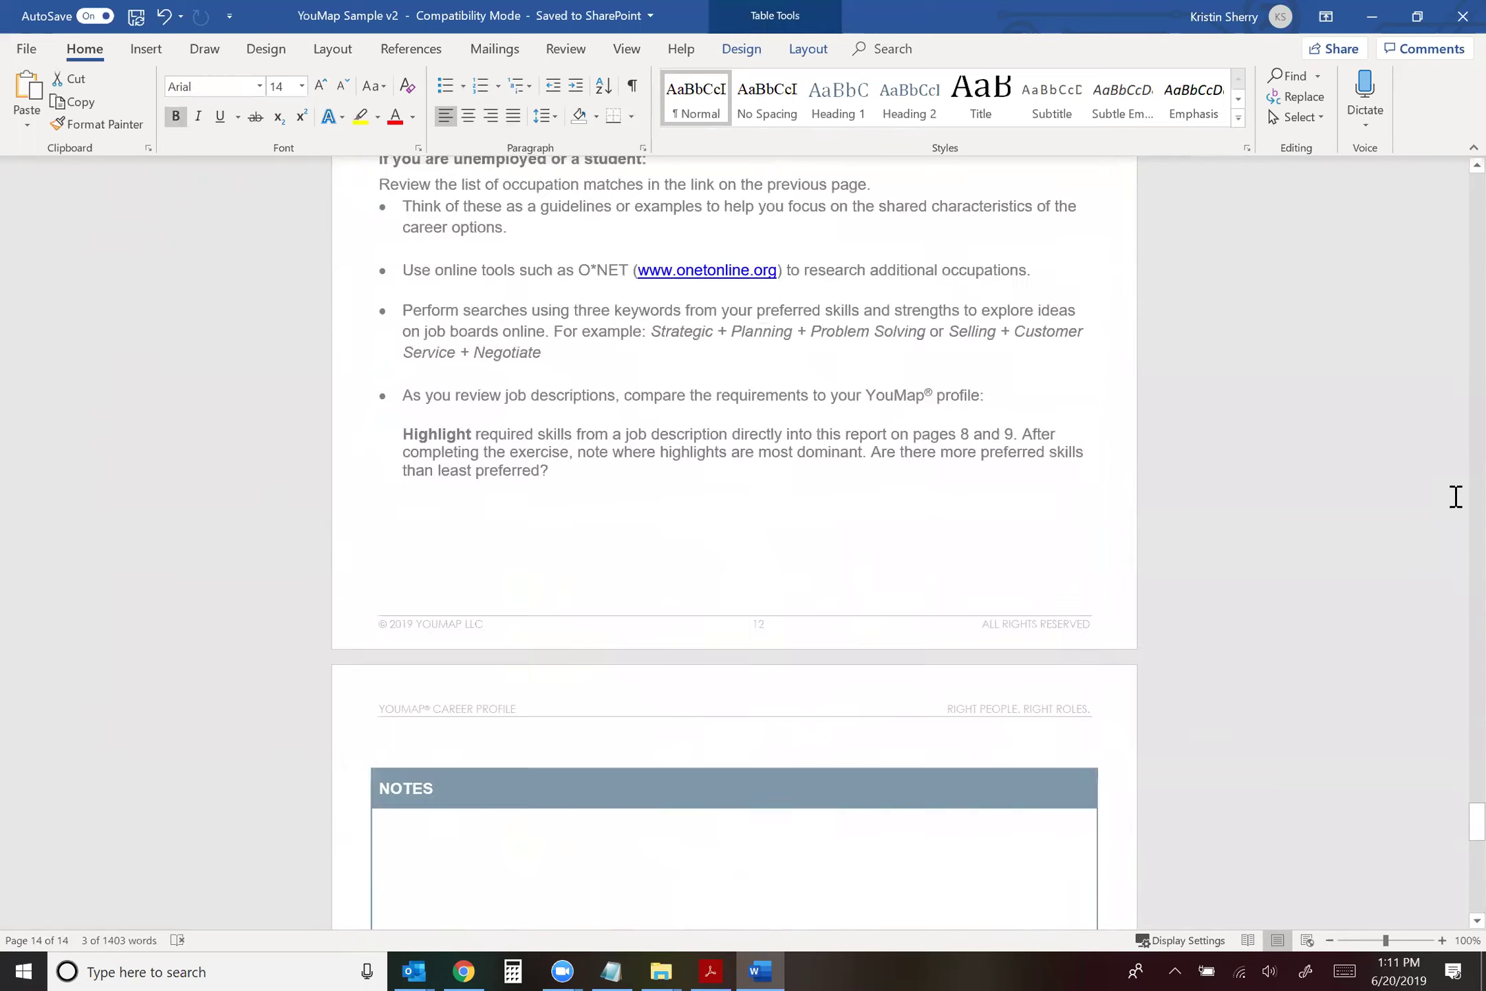
scroll(1456, 495, "up", 15)
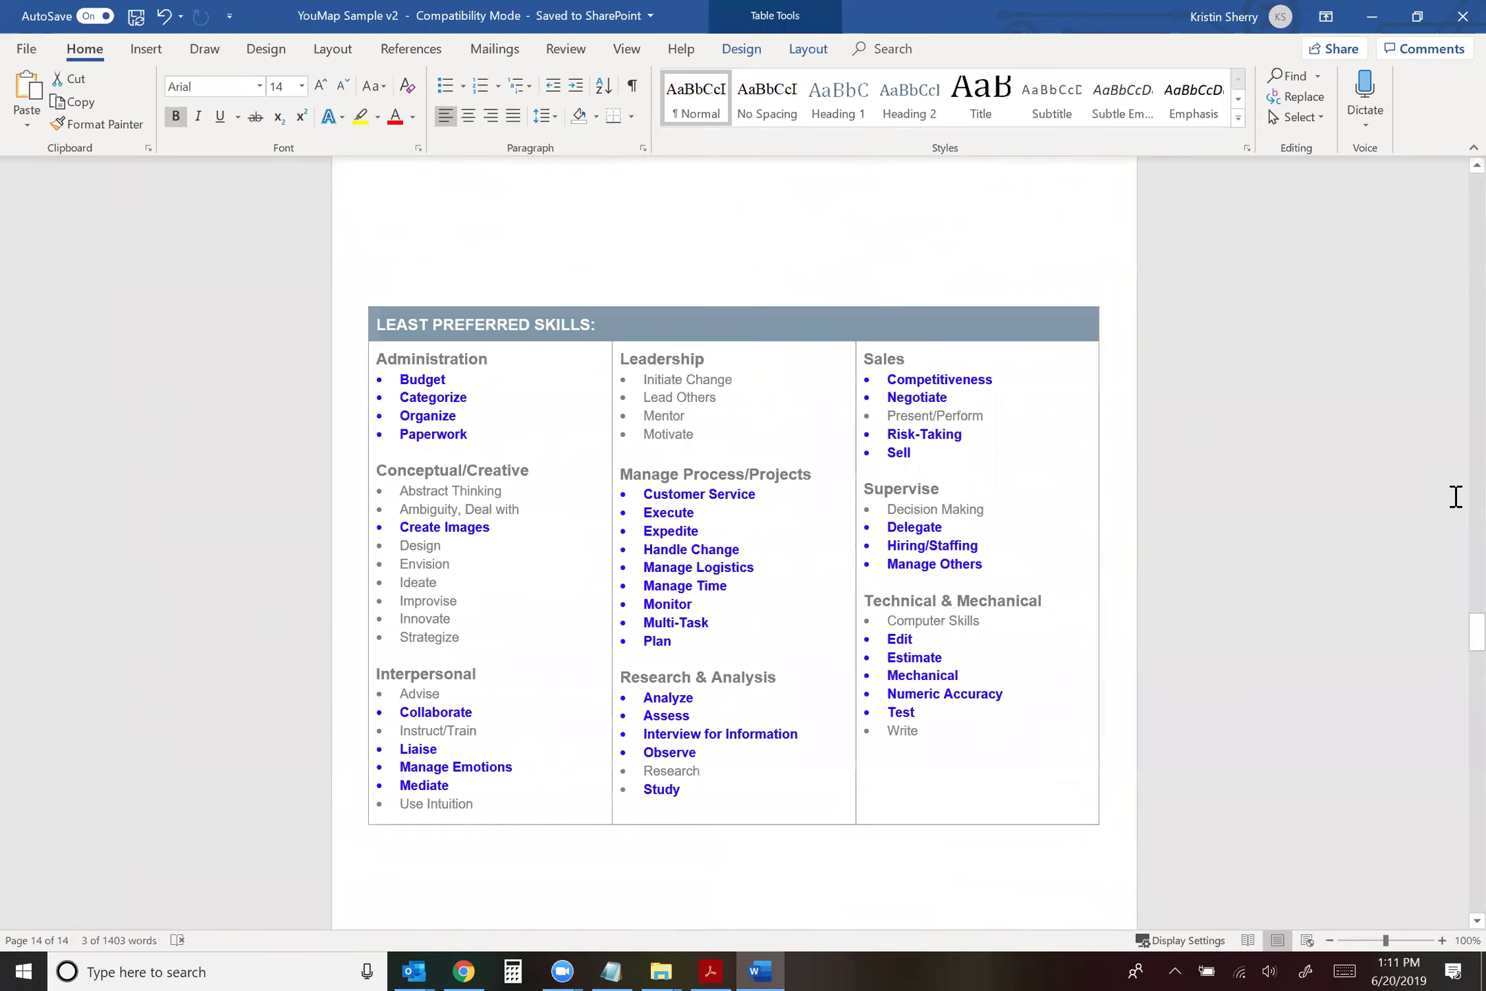
scroll(1456, 495, "up", 15)
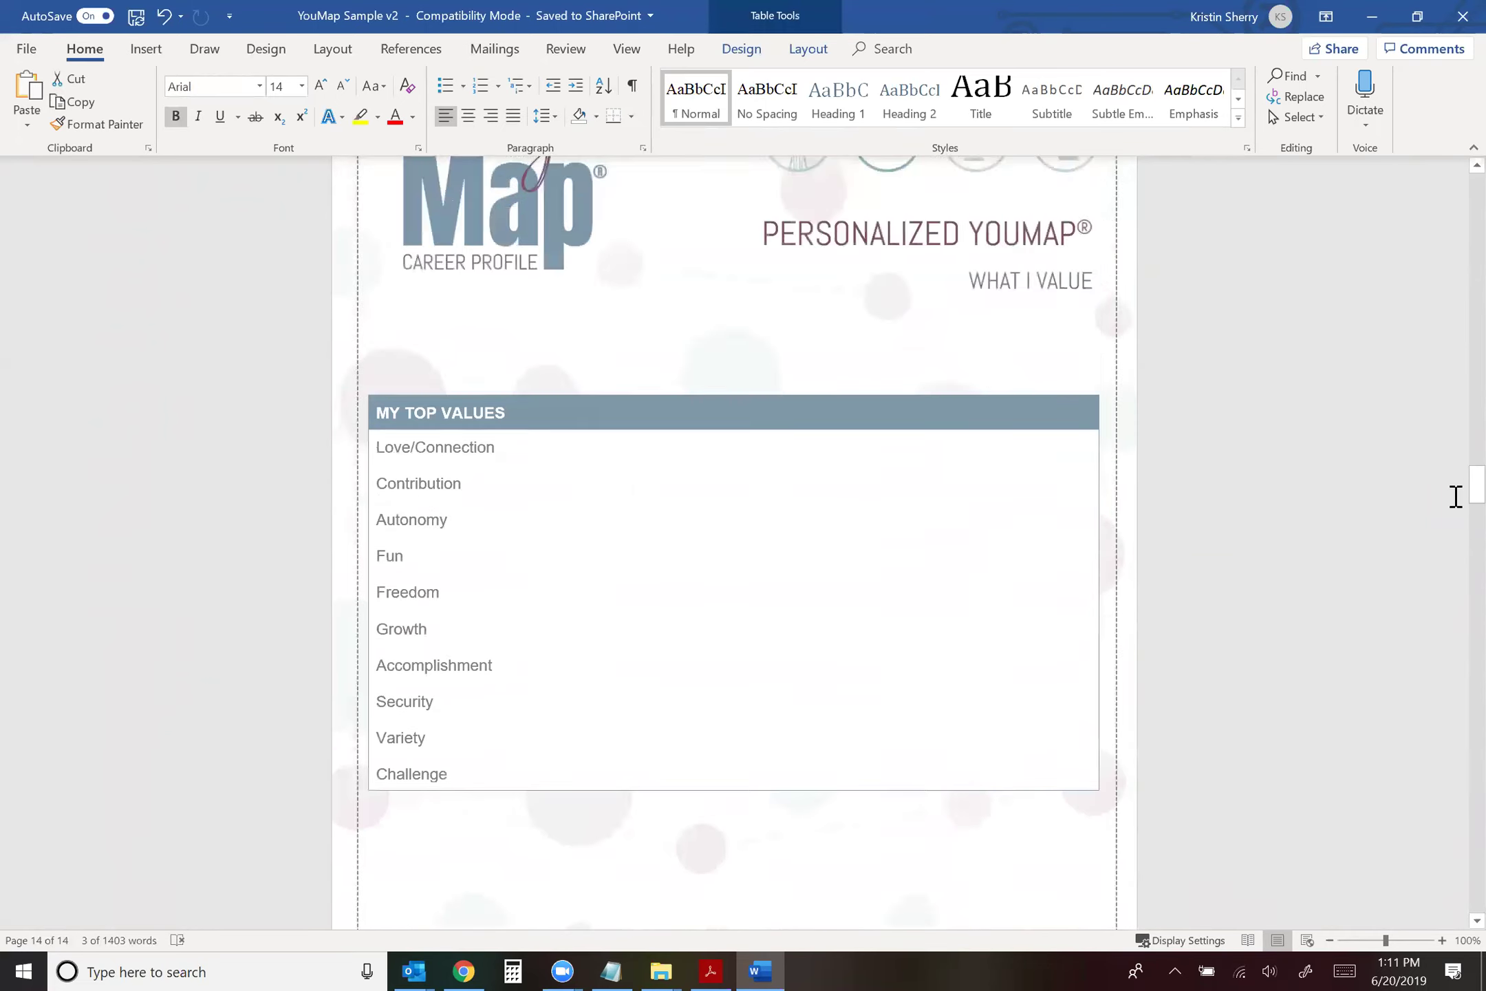
scroll(1456, 496, "up", 15)
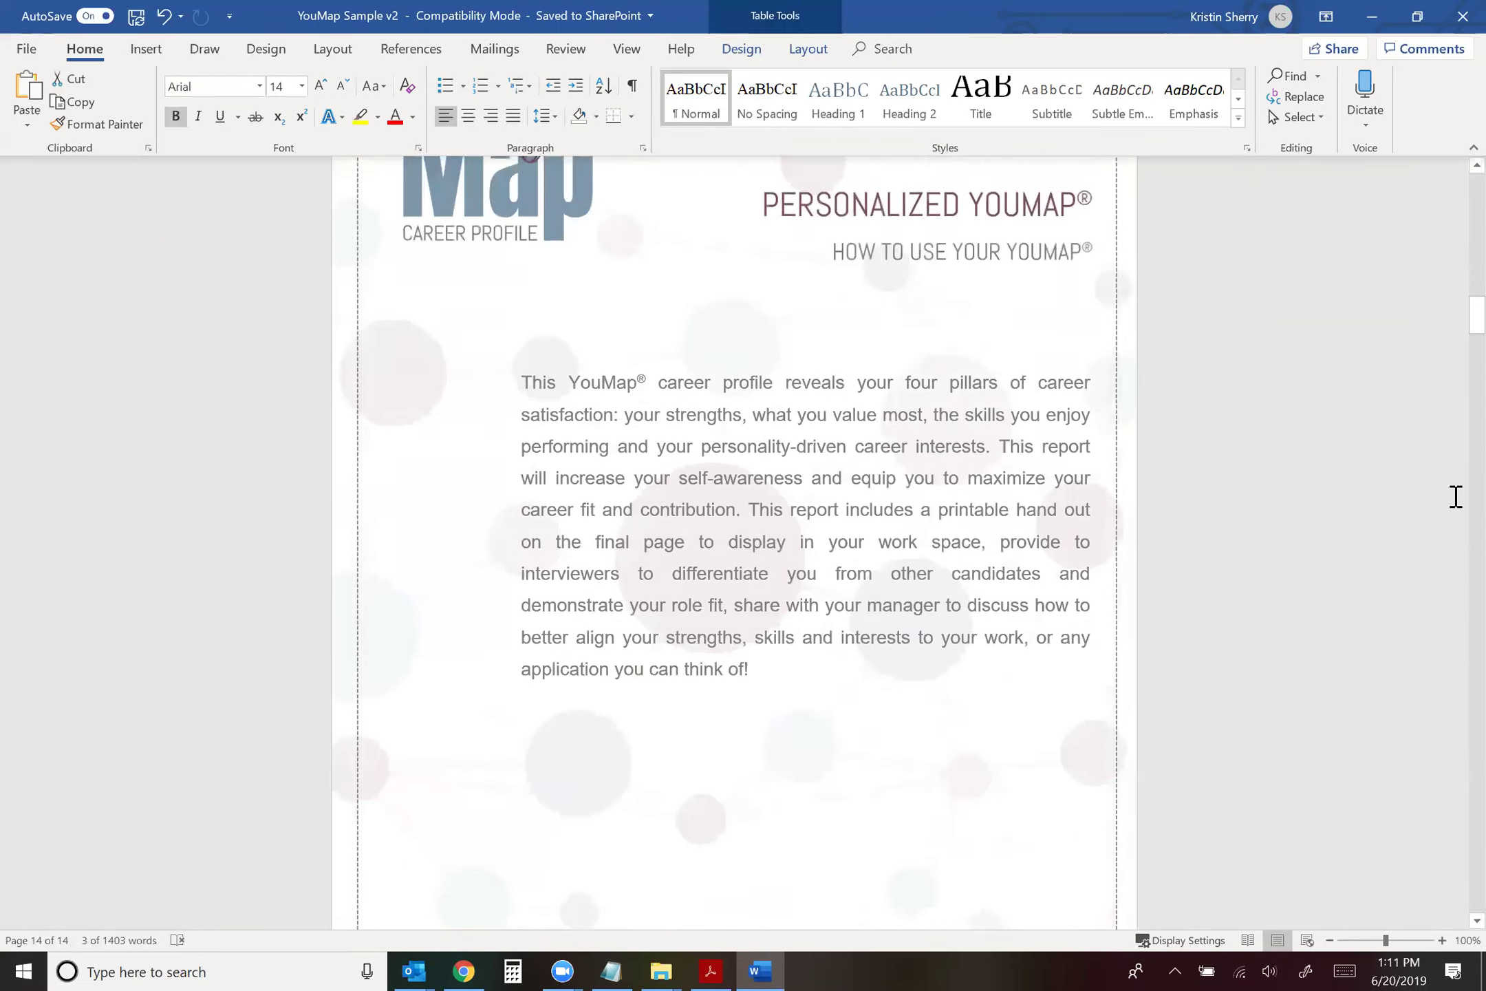
scroll(1456, 495, "down", 10)
scroll(1456, 495, "down", 3)
scroll(1456, 496, "up", 2)
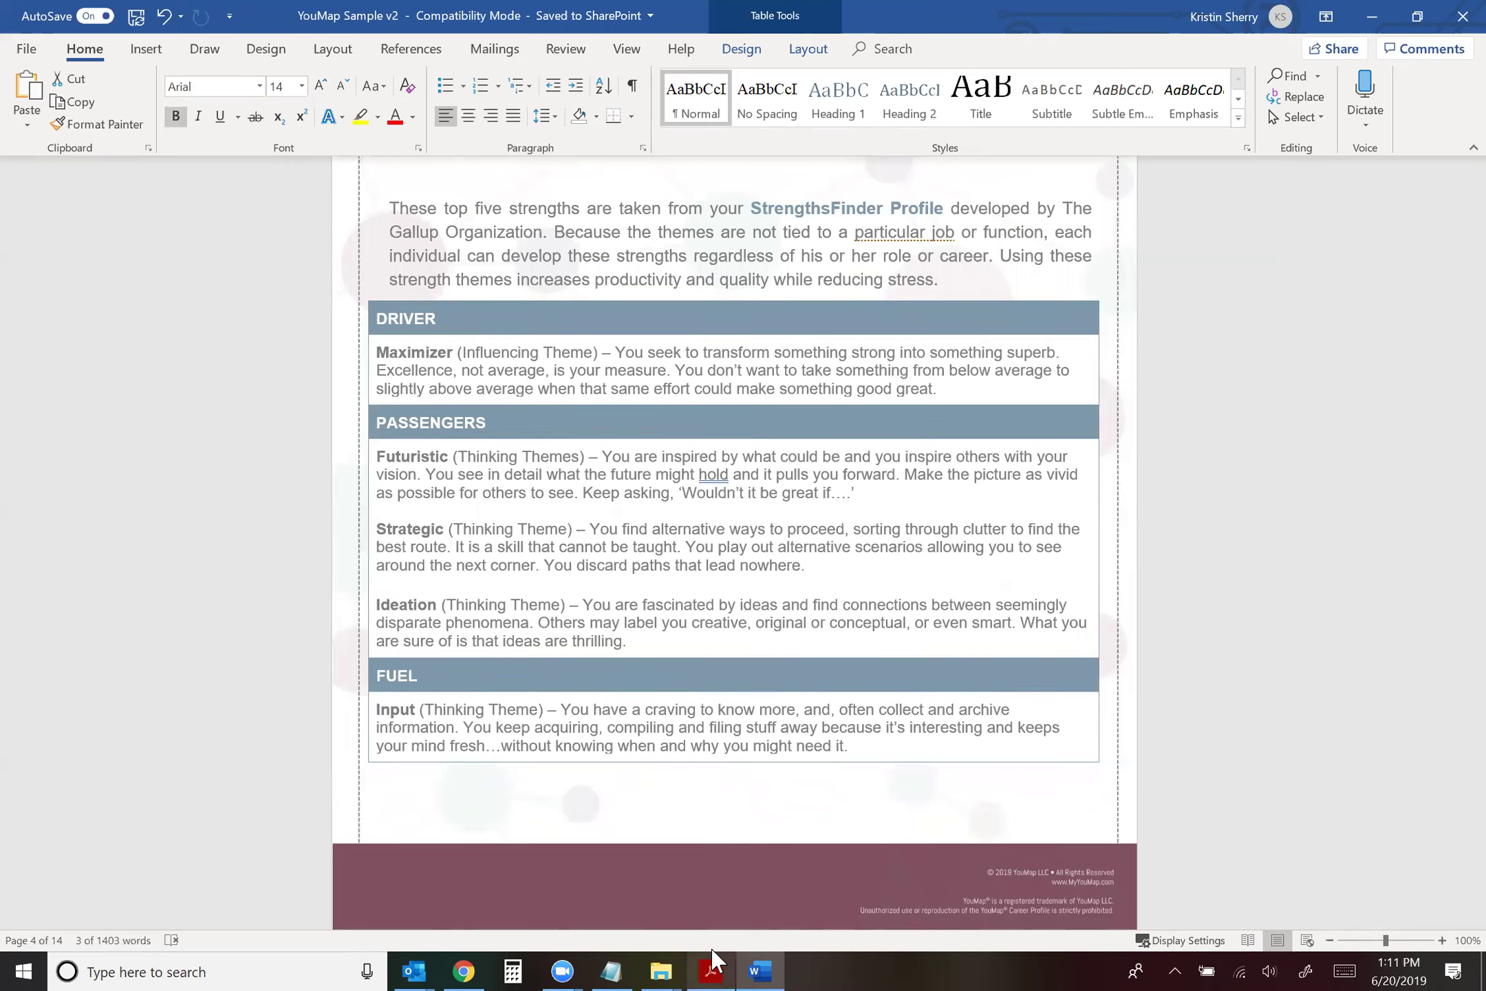
mouse_move(713, 960)
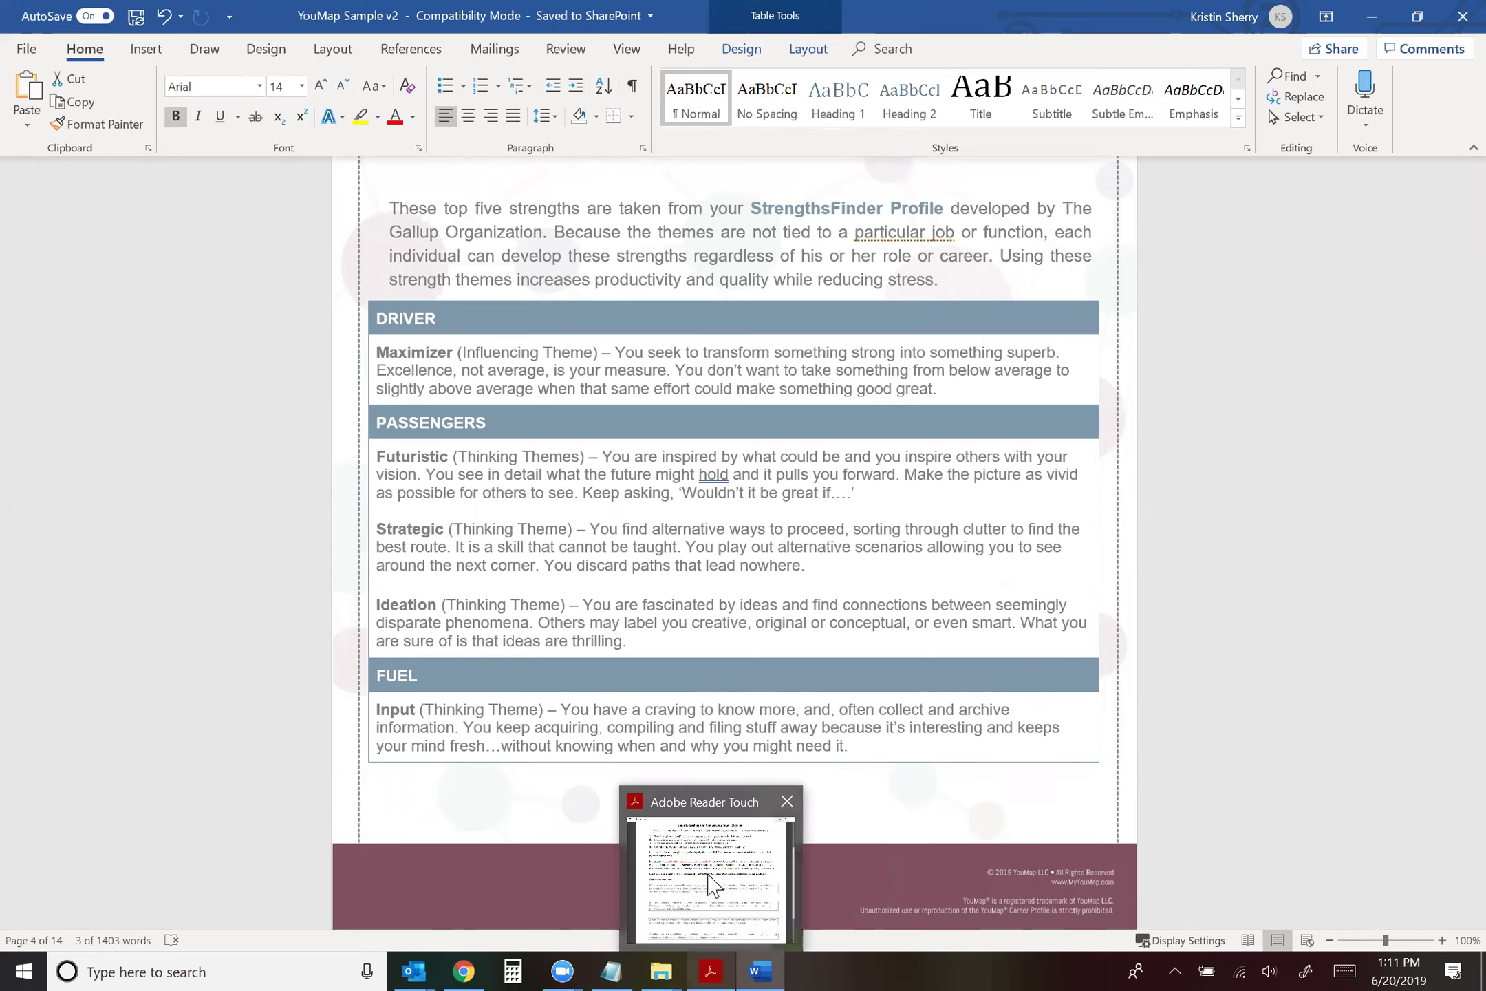
left_click(716, 812)
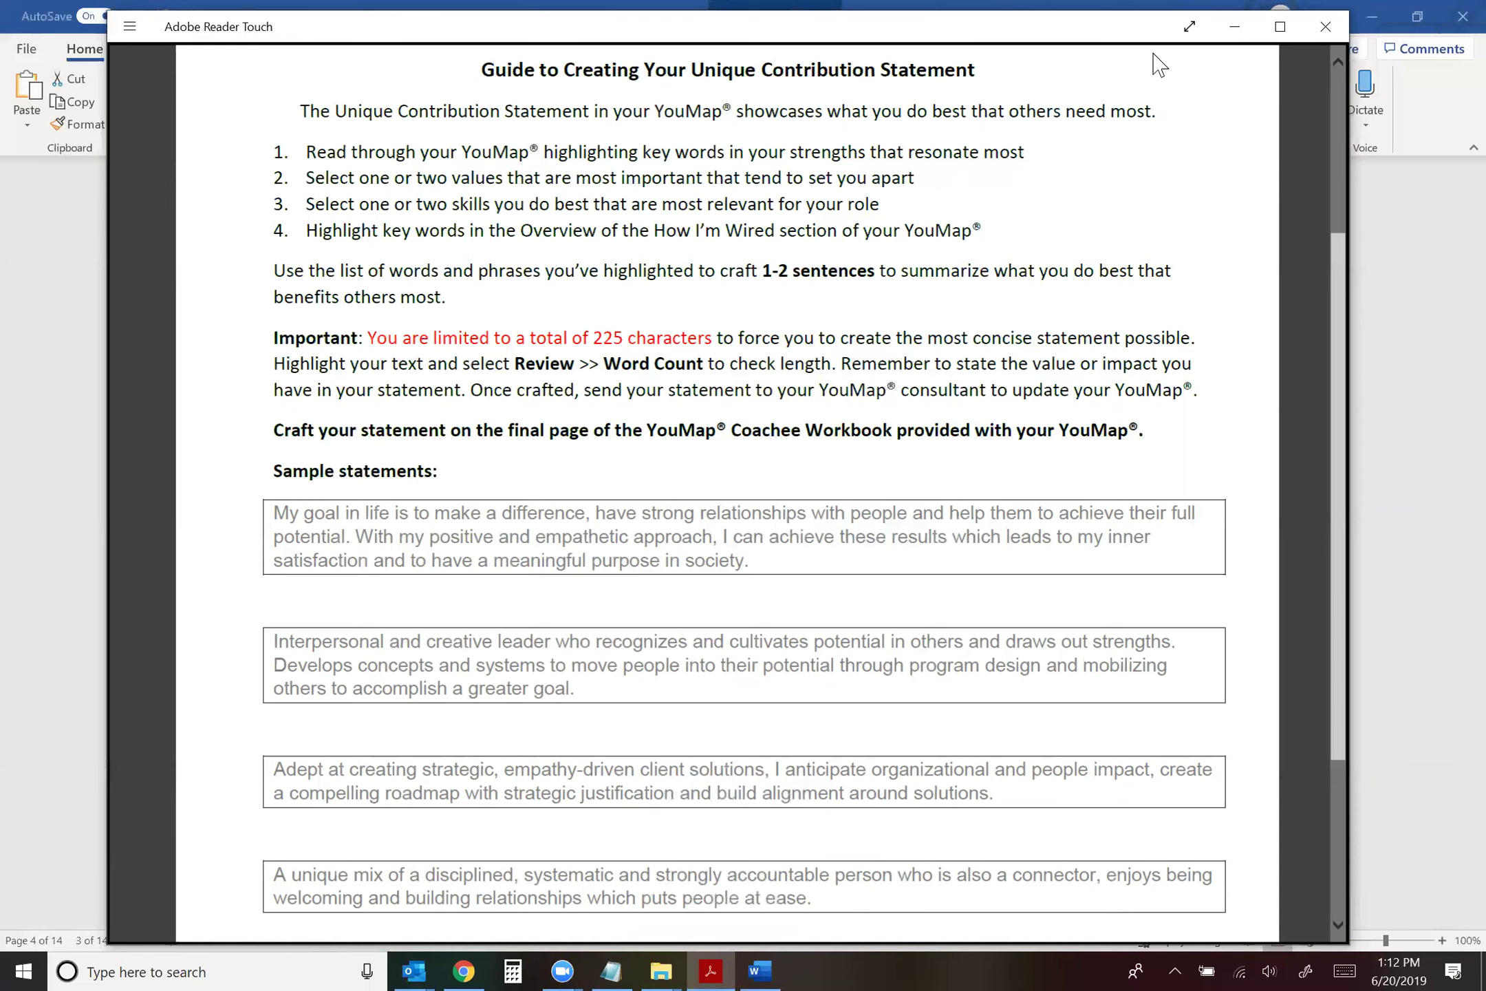
left_click(1236, 28)
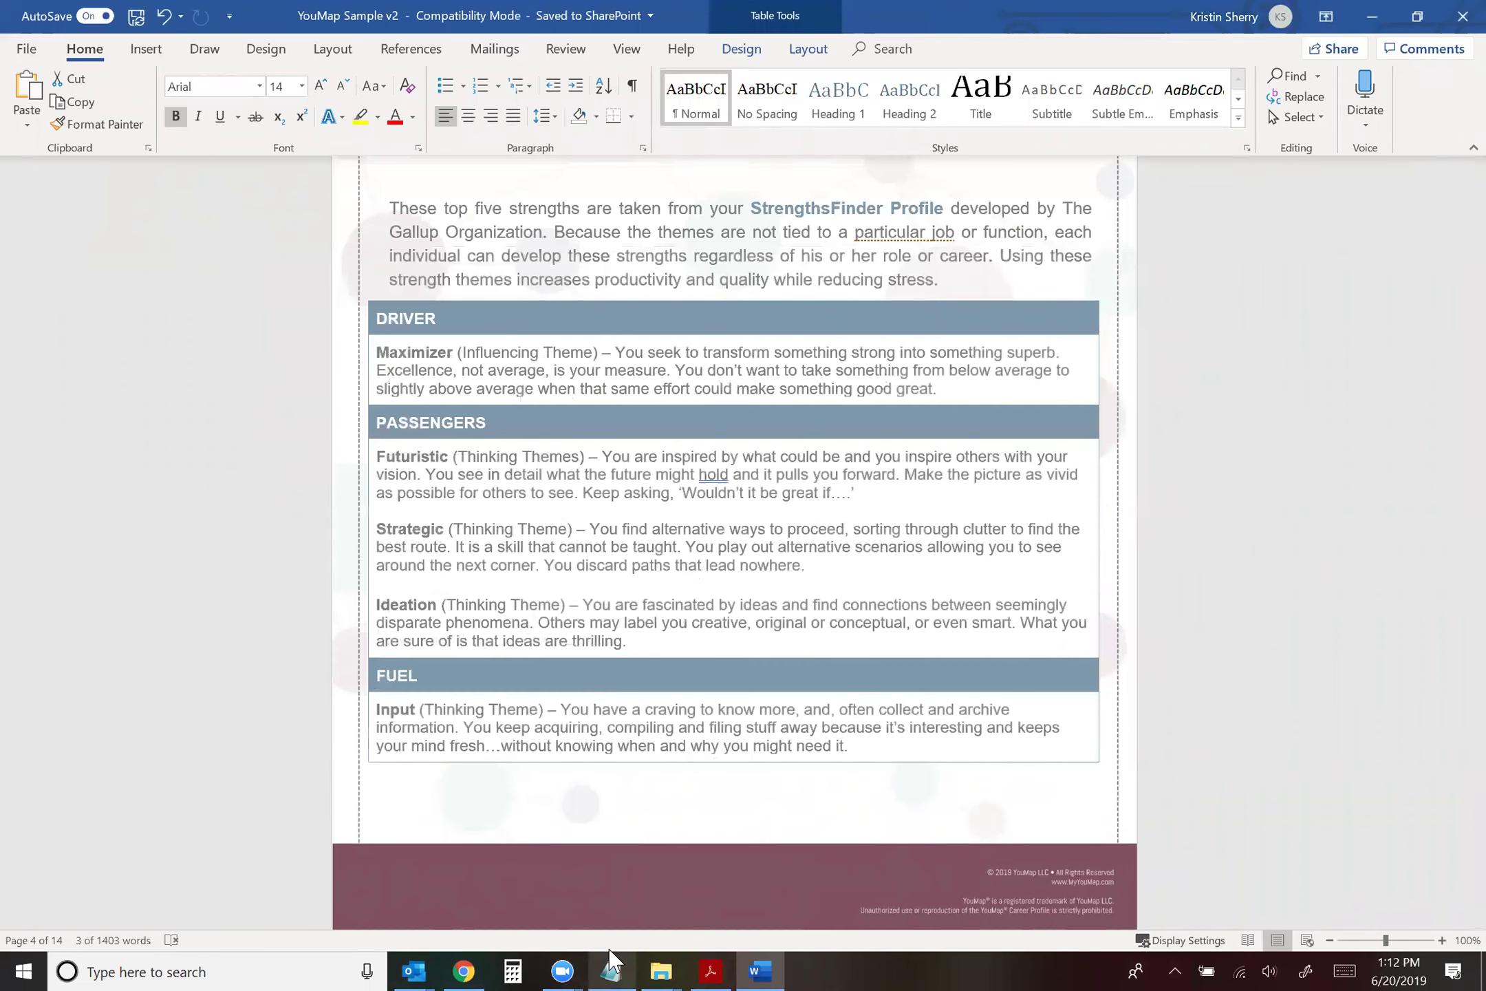
Bring the blank Notepad note forward, move it right of Word, and place the caret on line 1.
mouse_move(612, 969)
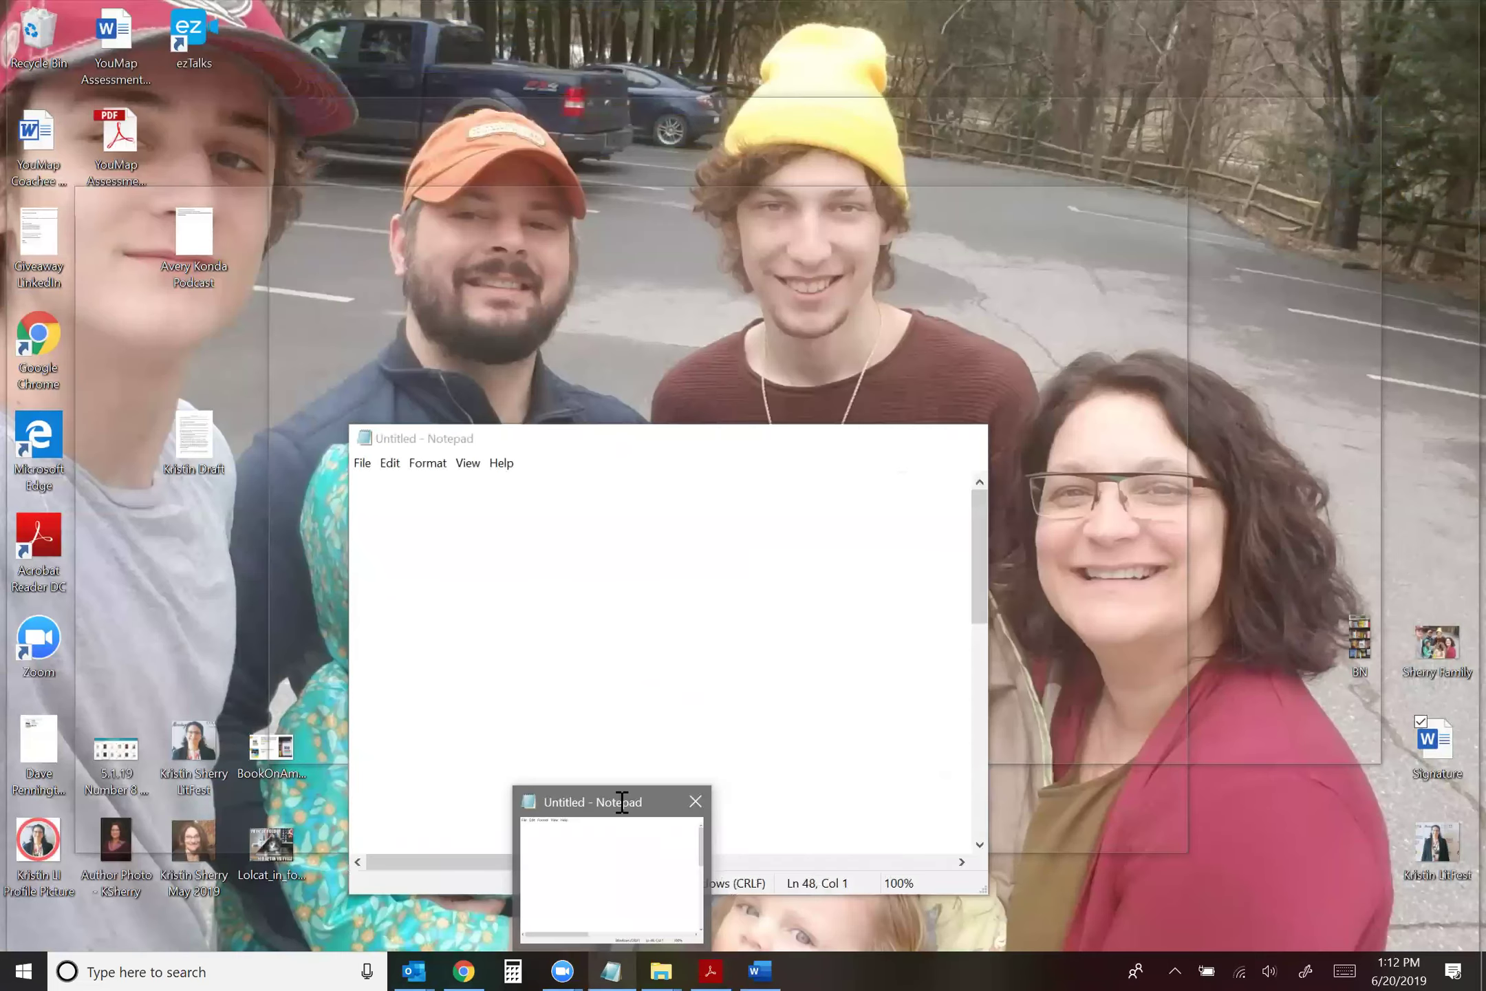
left_click(619, 812)
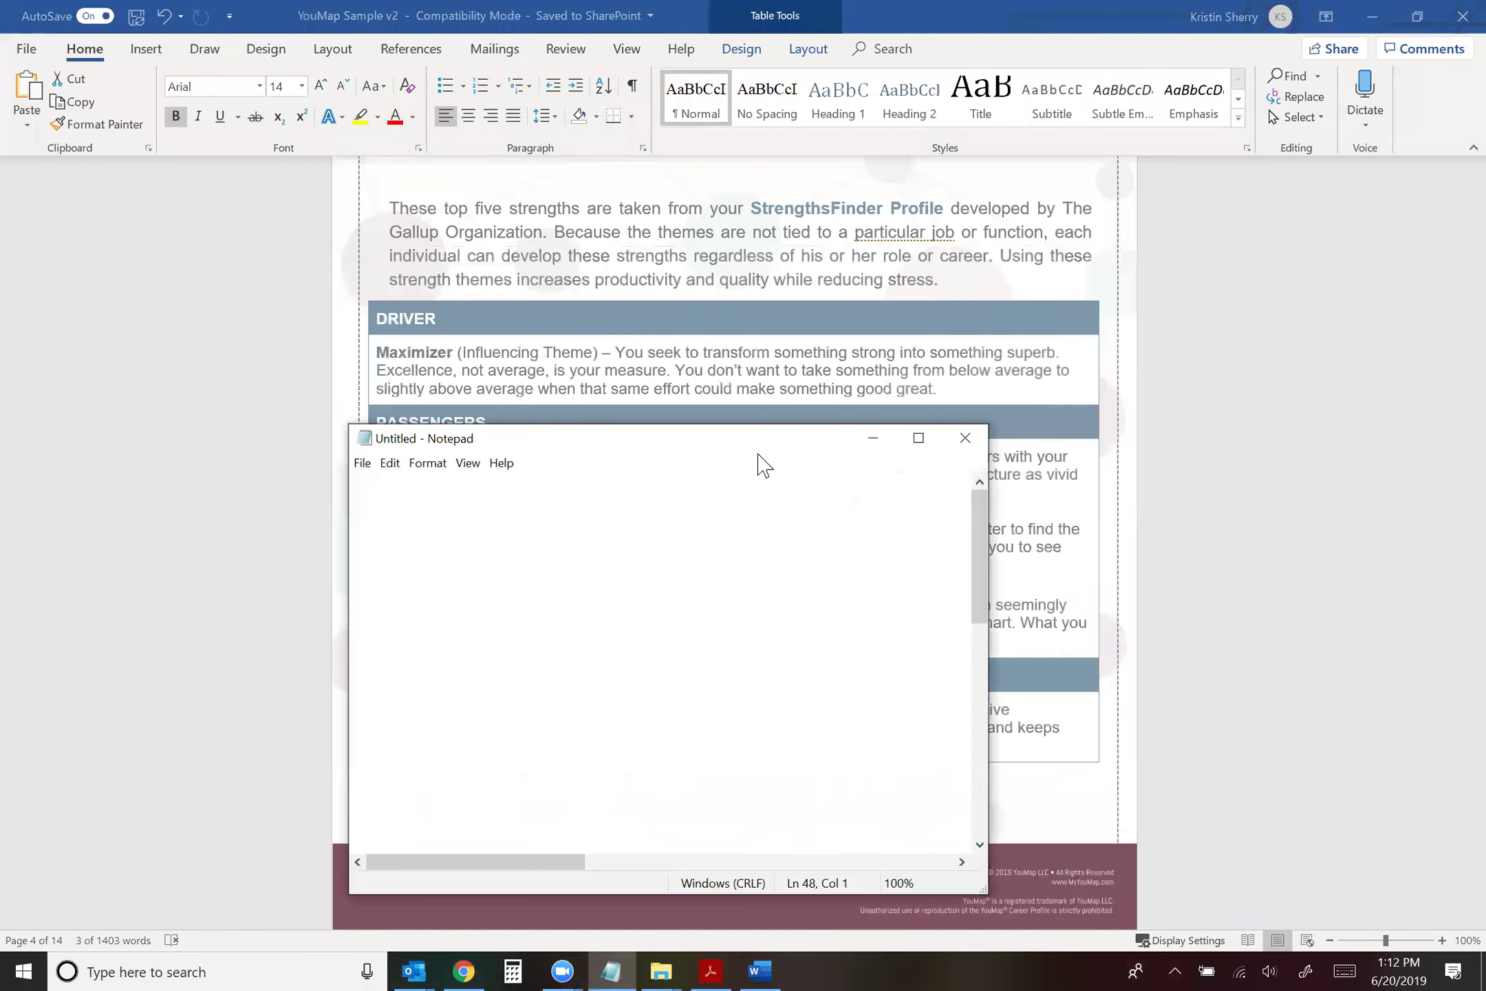
left_click_drag(764, 464, 1270, 468)
left_click(1028, 546)
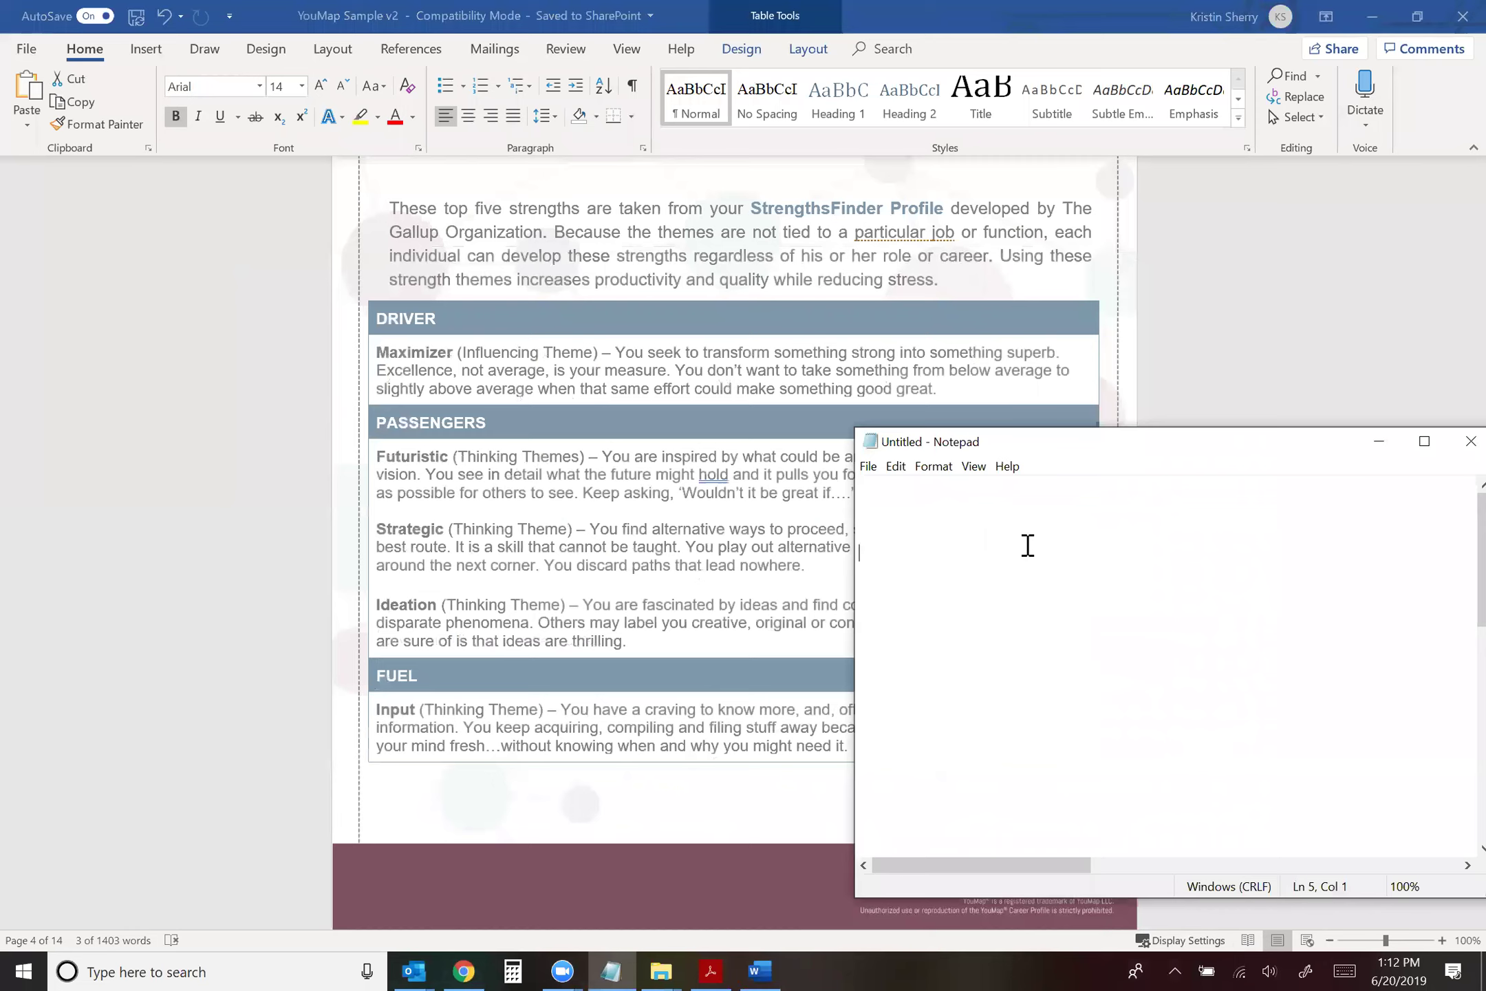
key("Up")
key("Up")
key("Up")
key("Up")
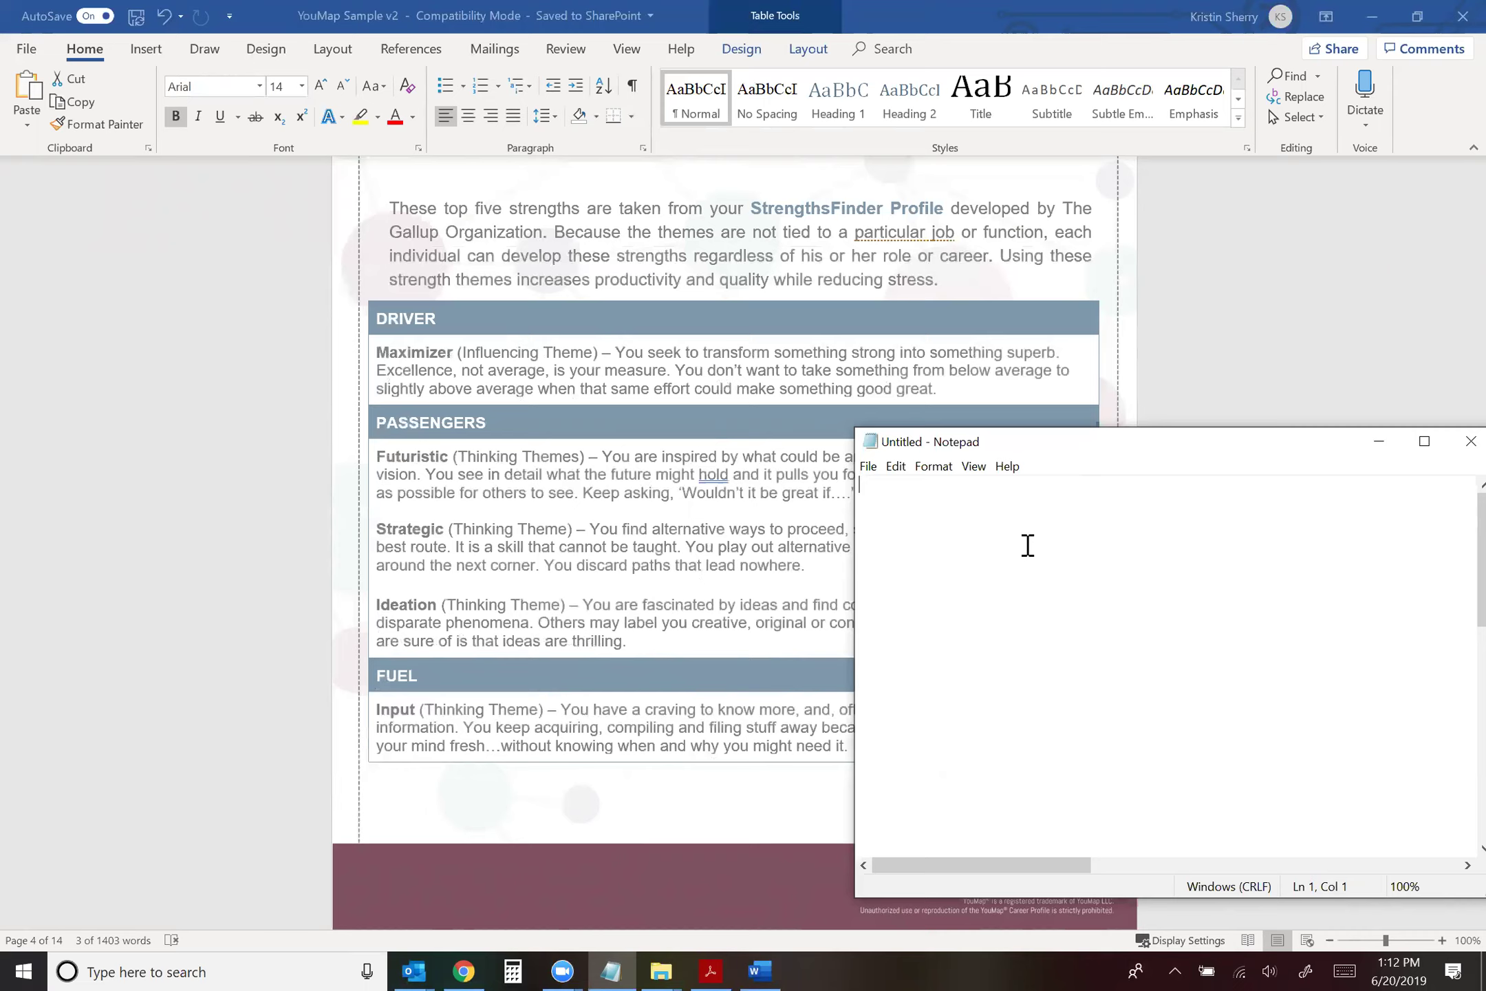
Enter the keywords 'Maximize people', 'Future/Visionary', 'Strategic' and 'Ideas' on separate lines.
type("Maximizer")
key("BackSpace")
type("people")
key("Return")
type("Futu")
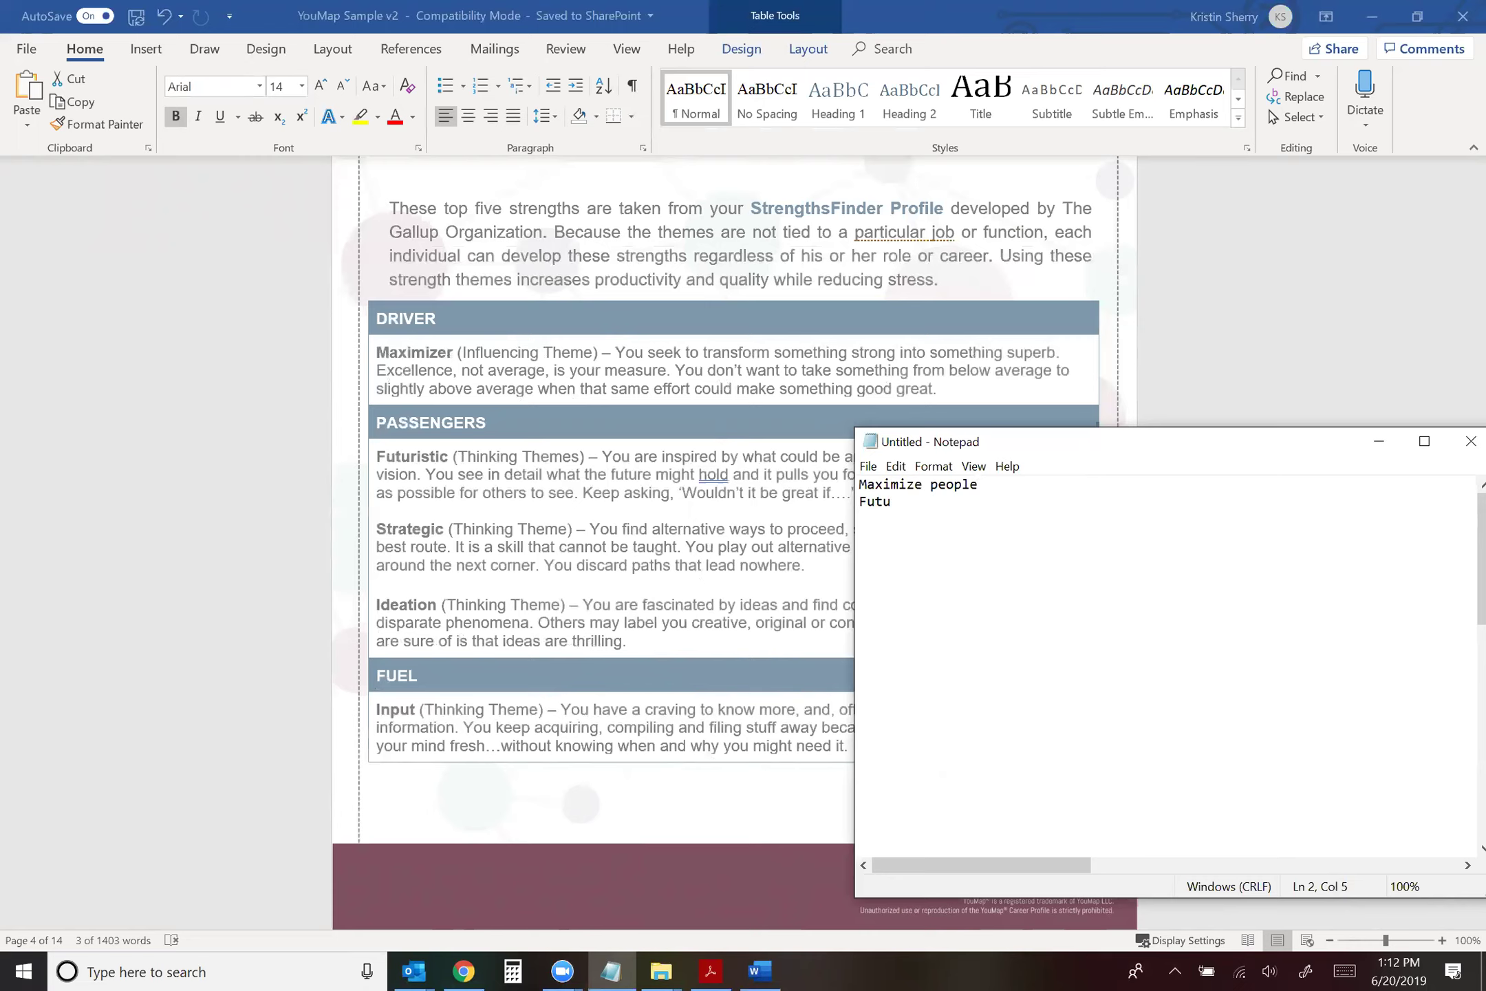
type("re/Visionary")
key("Return")
type("Strategic")
key("Return")
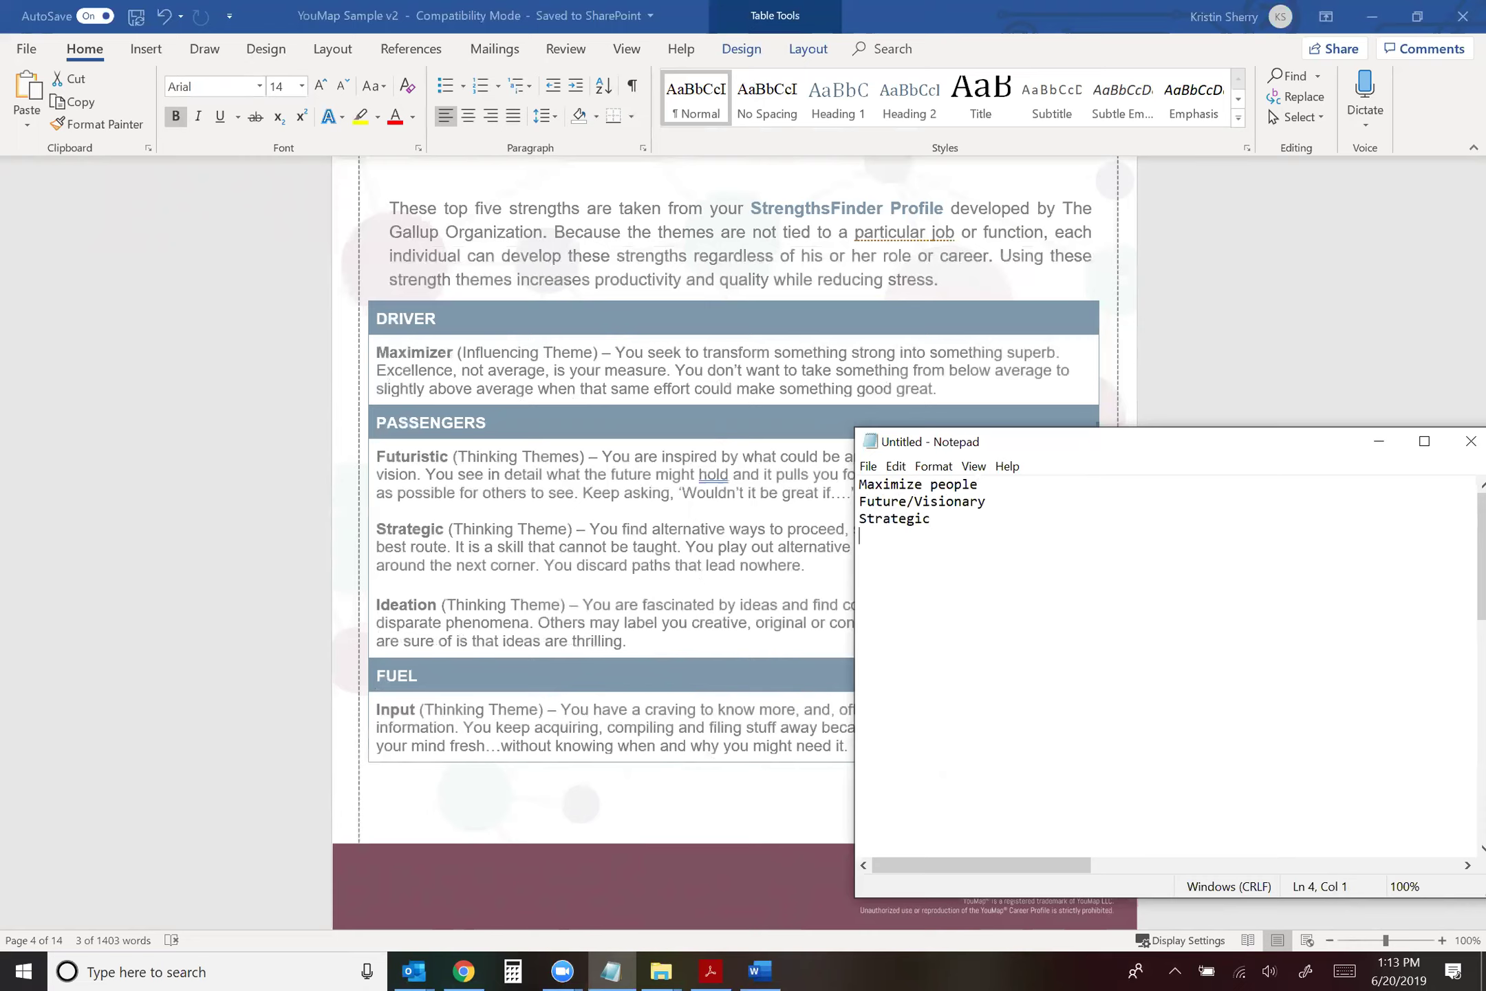
type("Ideas")
key("alt+Tab")
scroll(1012, 582, "down", 3)
From Word's My Top Values list, add 'Contribution/Make a difference' as a new line below 'Ideas'.
scroll(1012, 582, "down", 20)
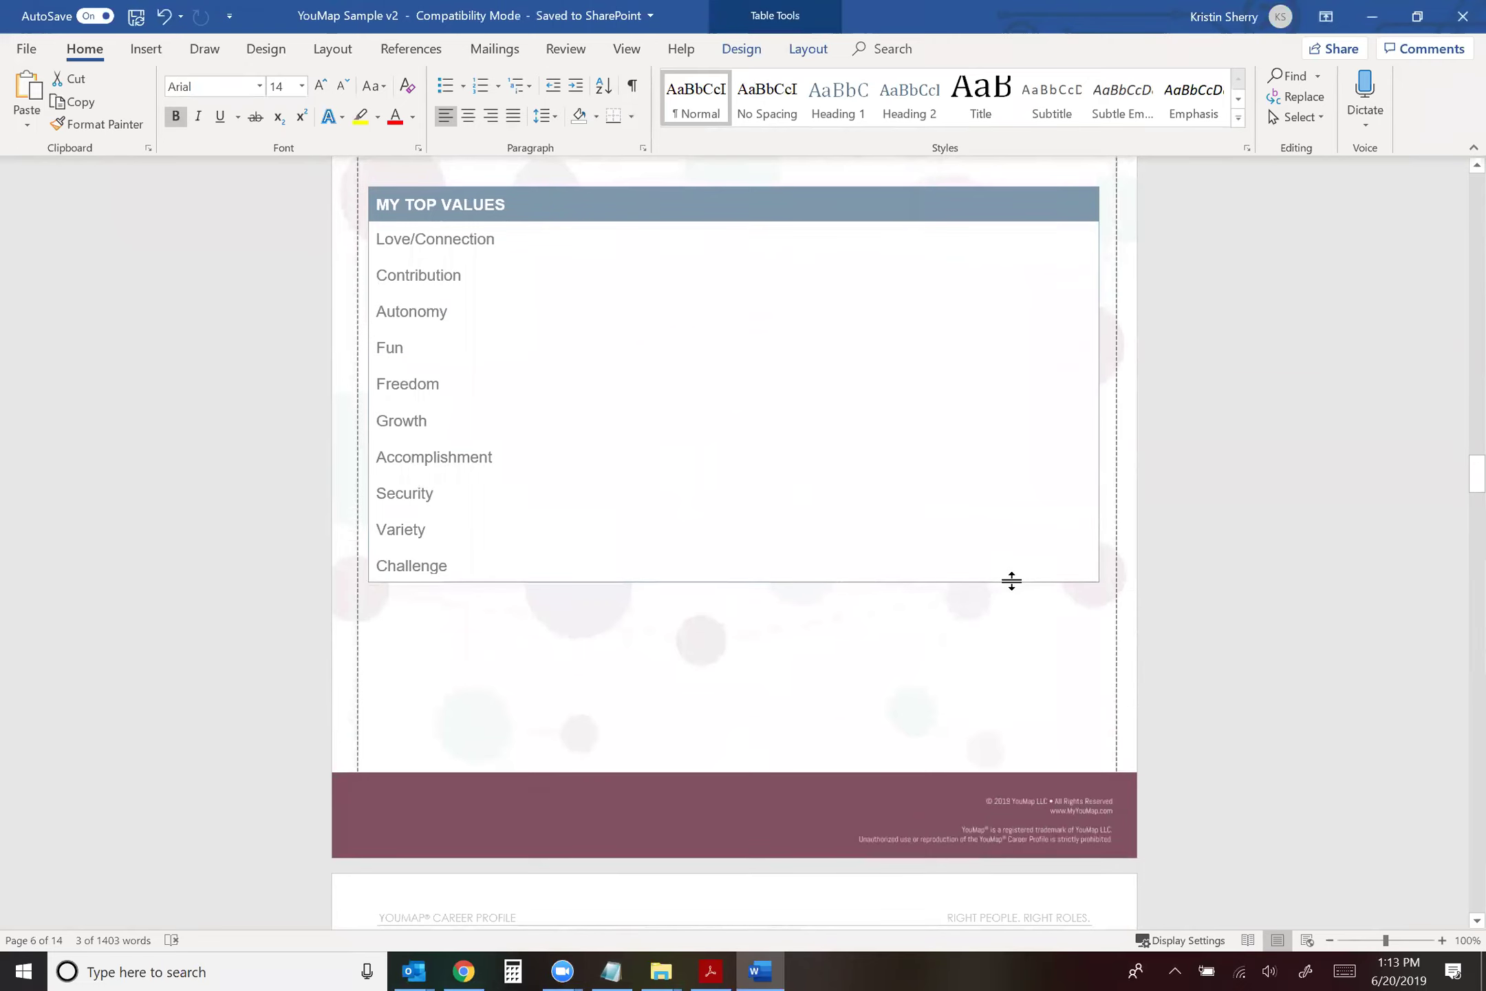
key("alt+Tab")
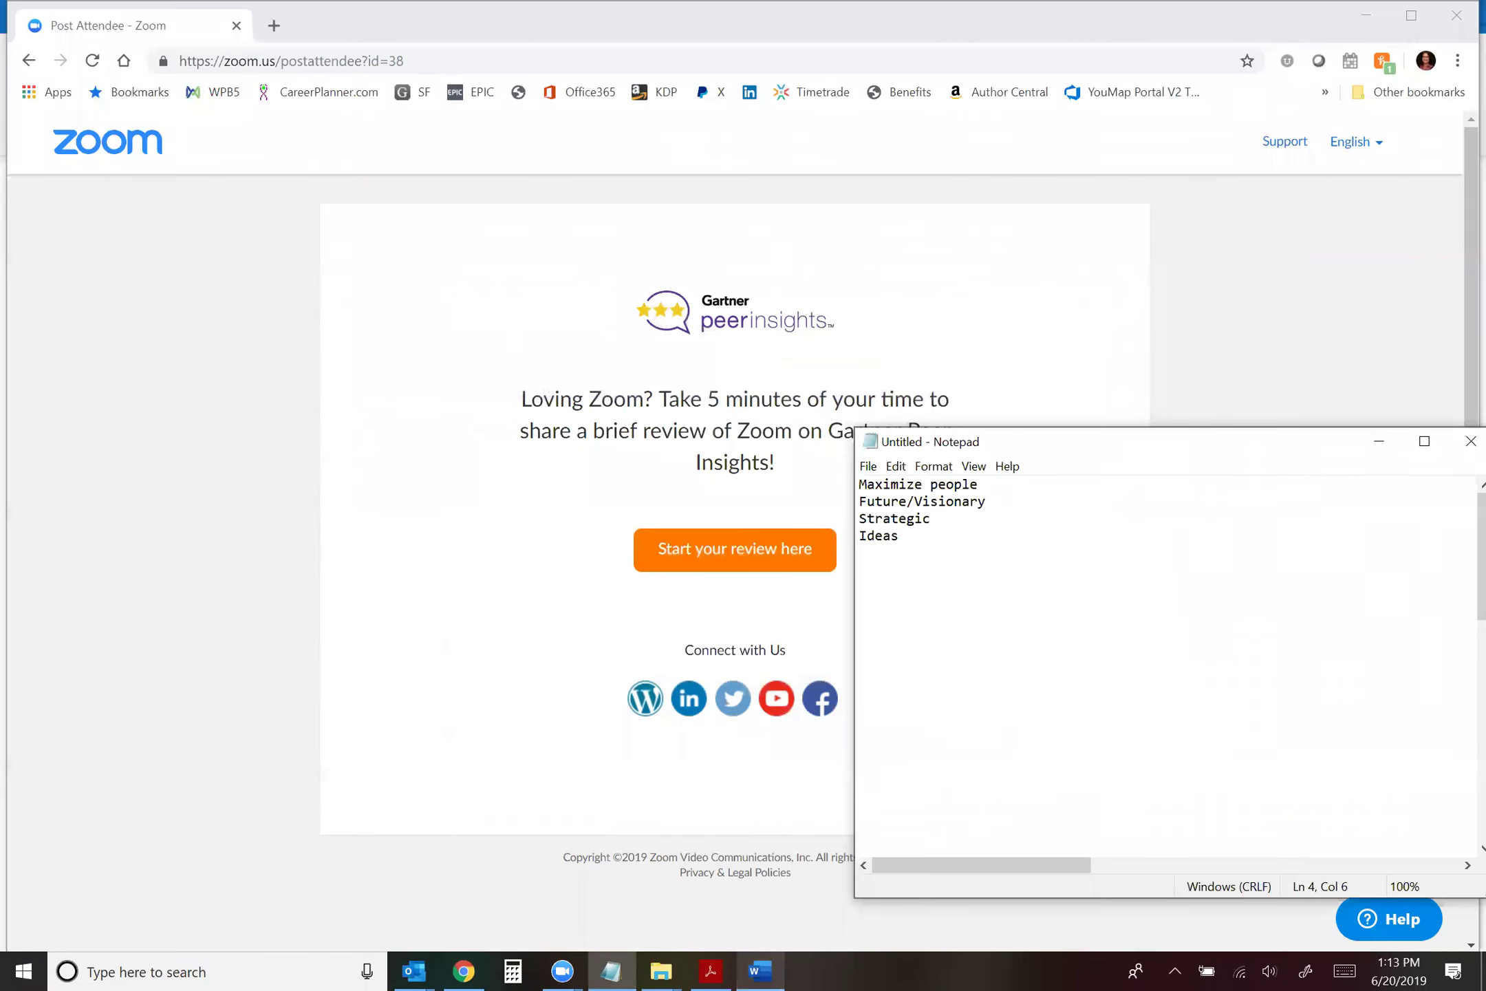
key("alt+Tab")
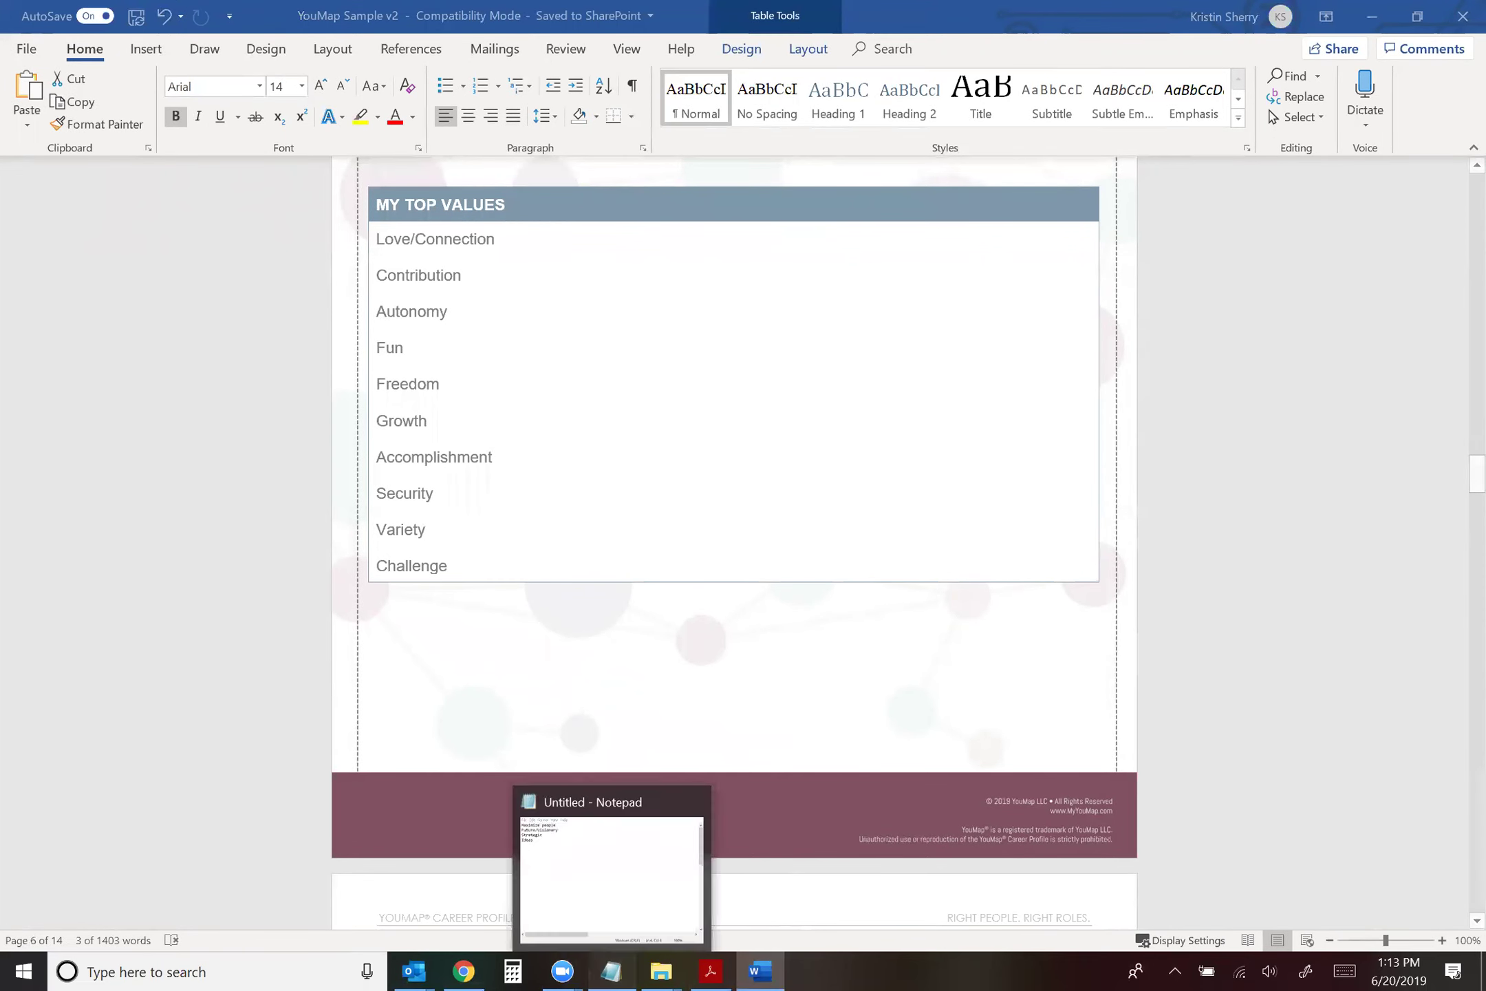
left_click(611, 970)
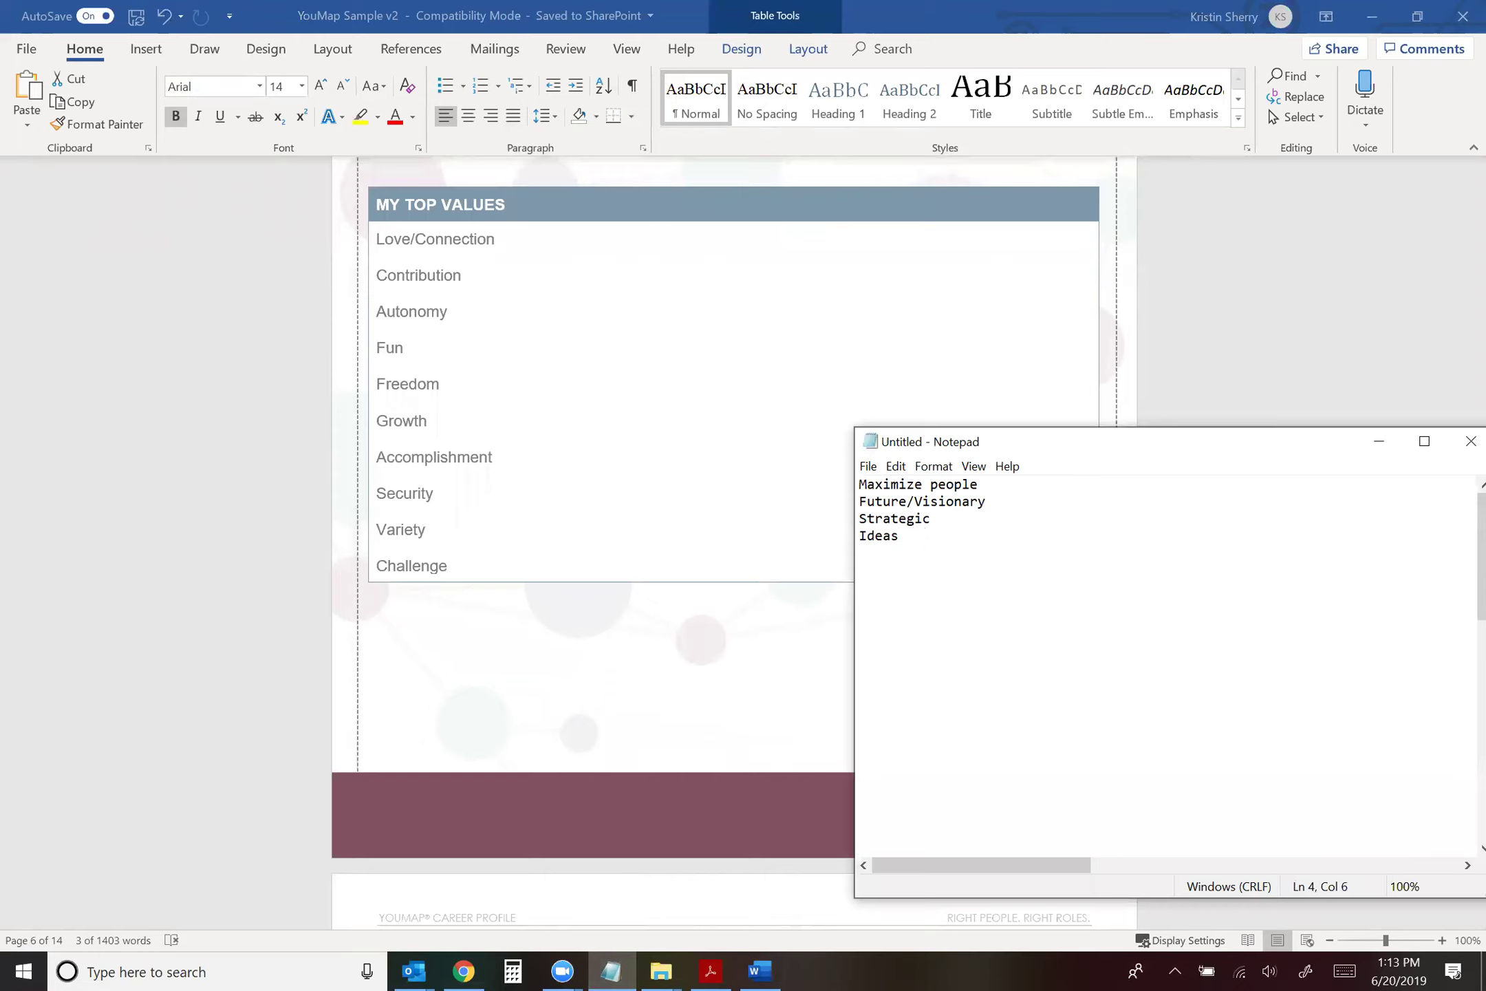
key("Return")
type("Contribut")
key("BackSpace")
key("BackSpace")
type("ution/Make a ")
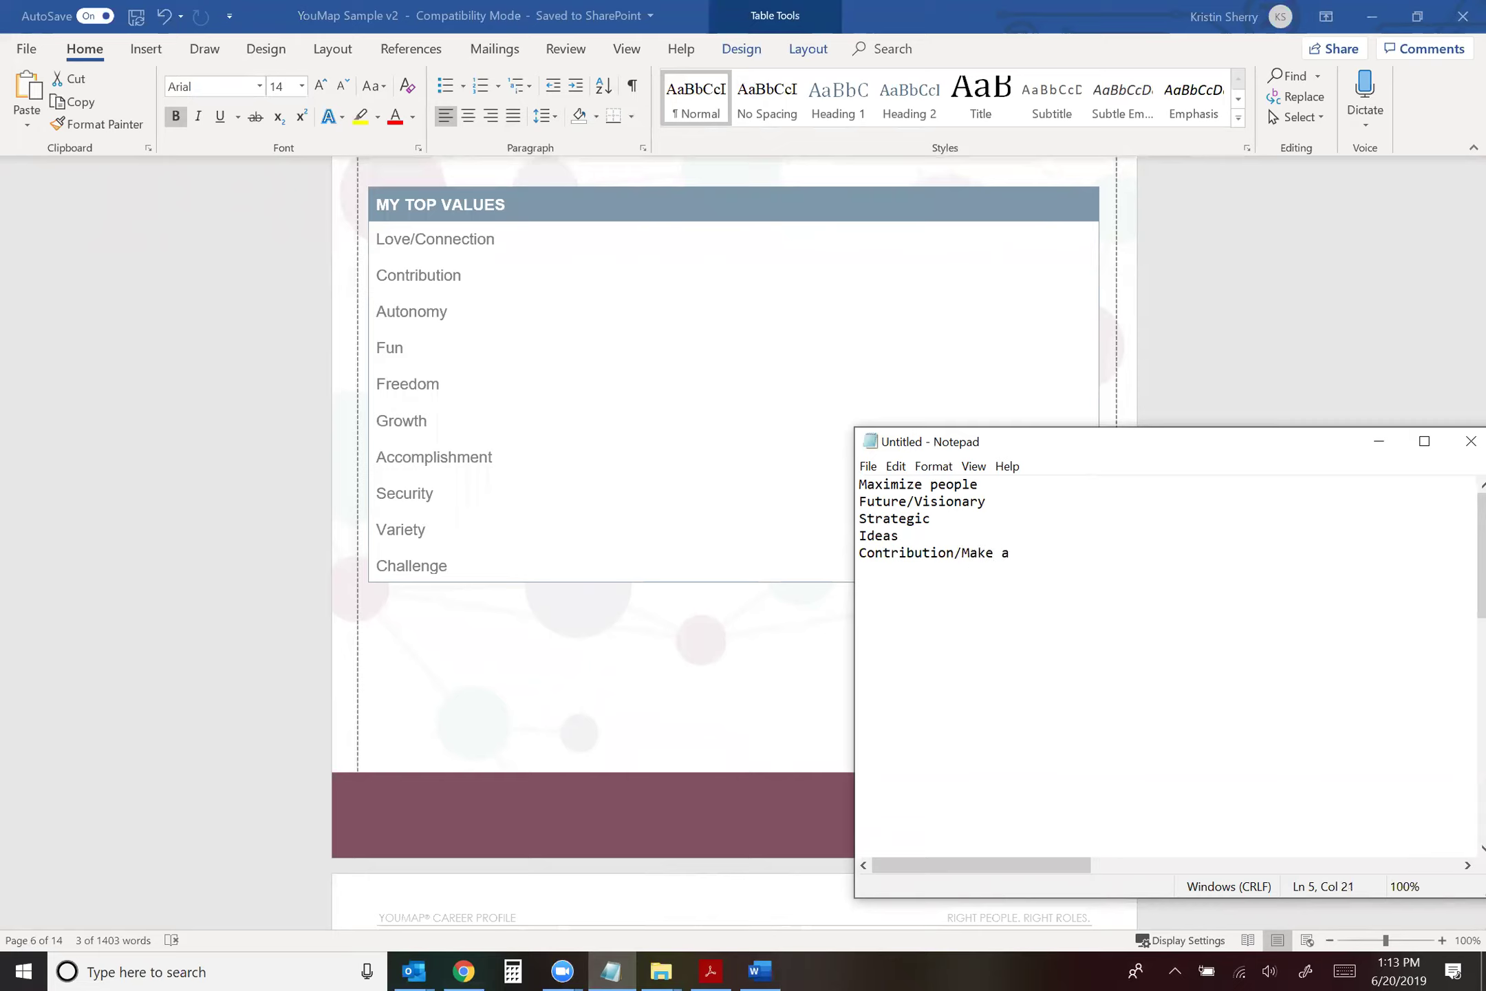
type("di")
key("BackSpace")
key("BackSpace")
type("fference")
key("alt+Tab")
scroll(919, 551, "down", 10)
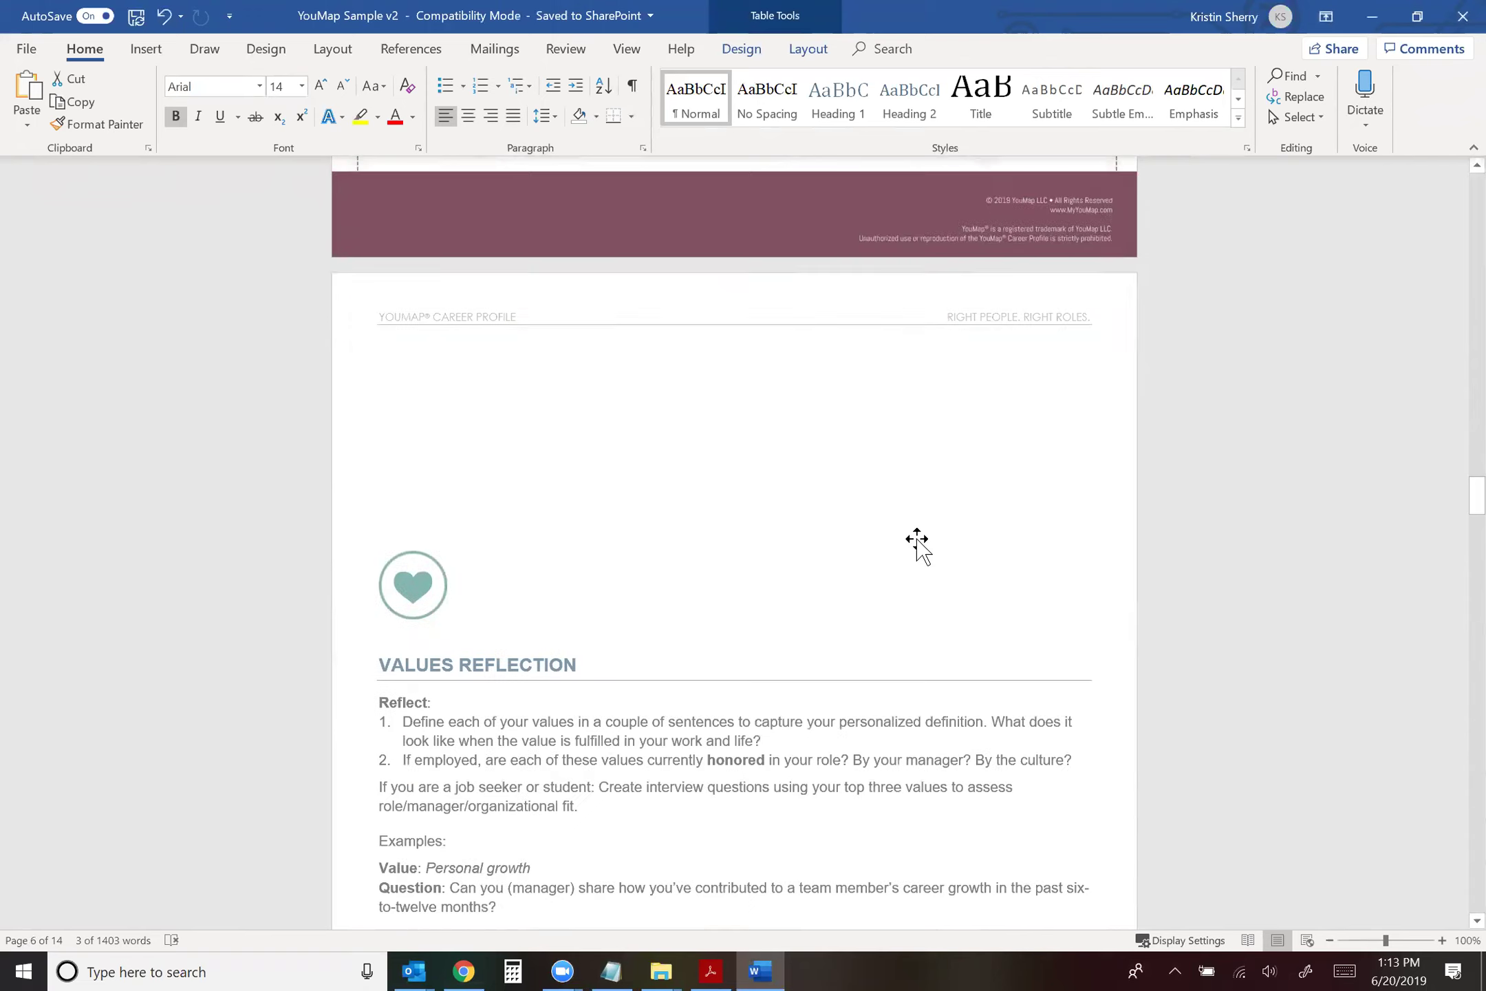
Check the skills pages in Word, then append 'Innovate' and 'Mentor' as new keyword lines.
scroll(919, 544, "down", 20)
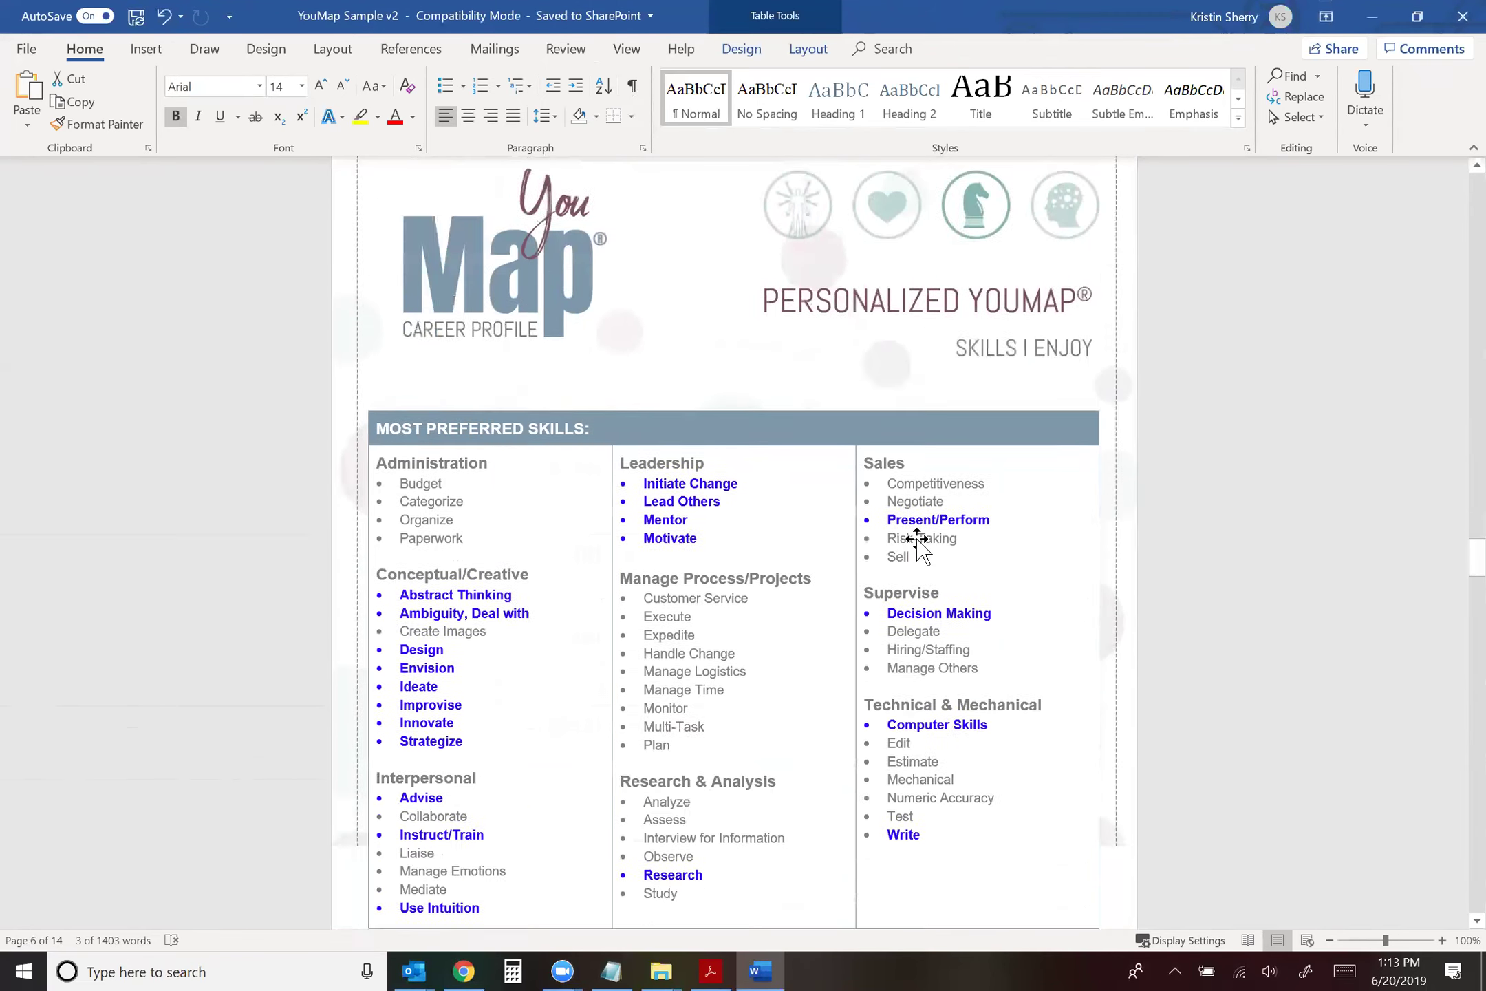
scroll(919, 543, "down", 2)
scroll(919, 540, "up", 5)
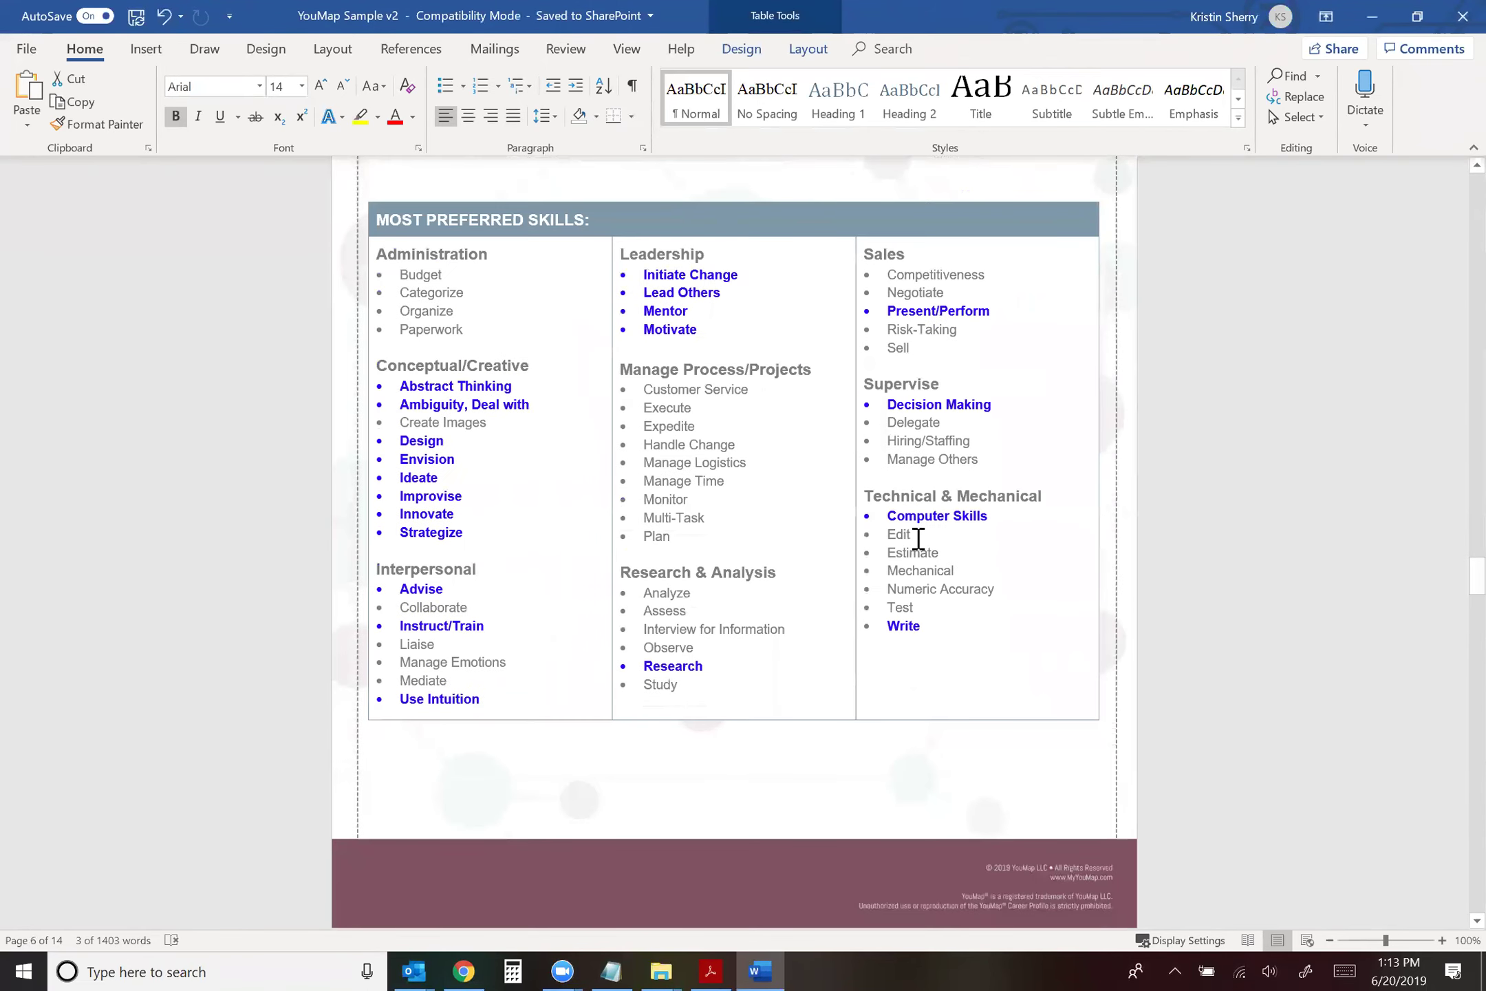
key("alt+Tab")
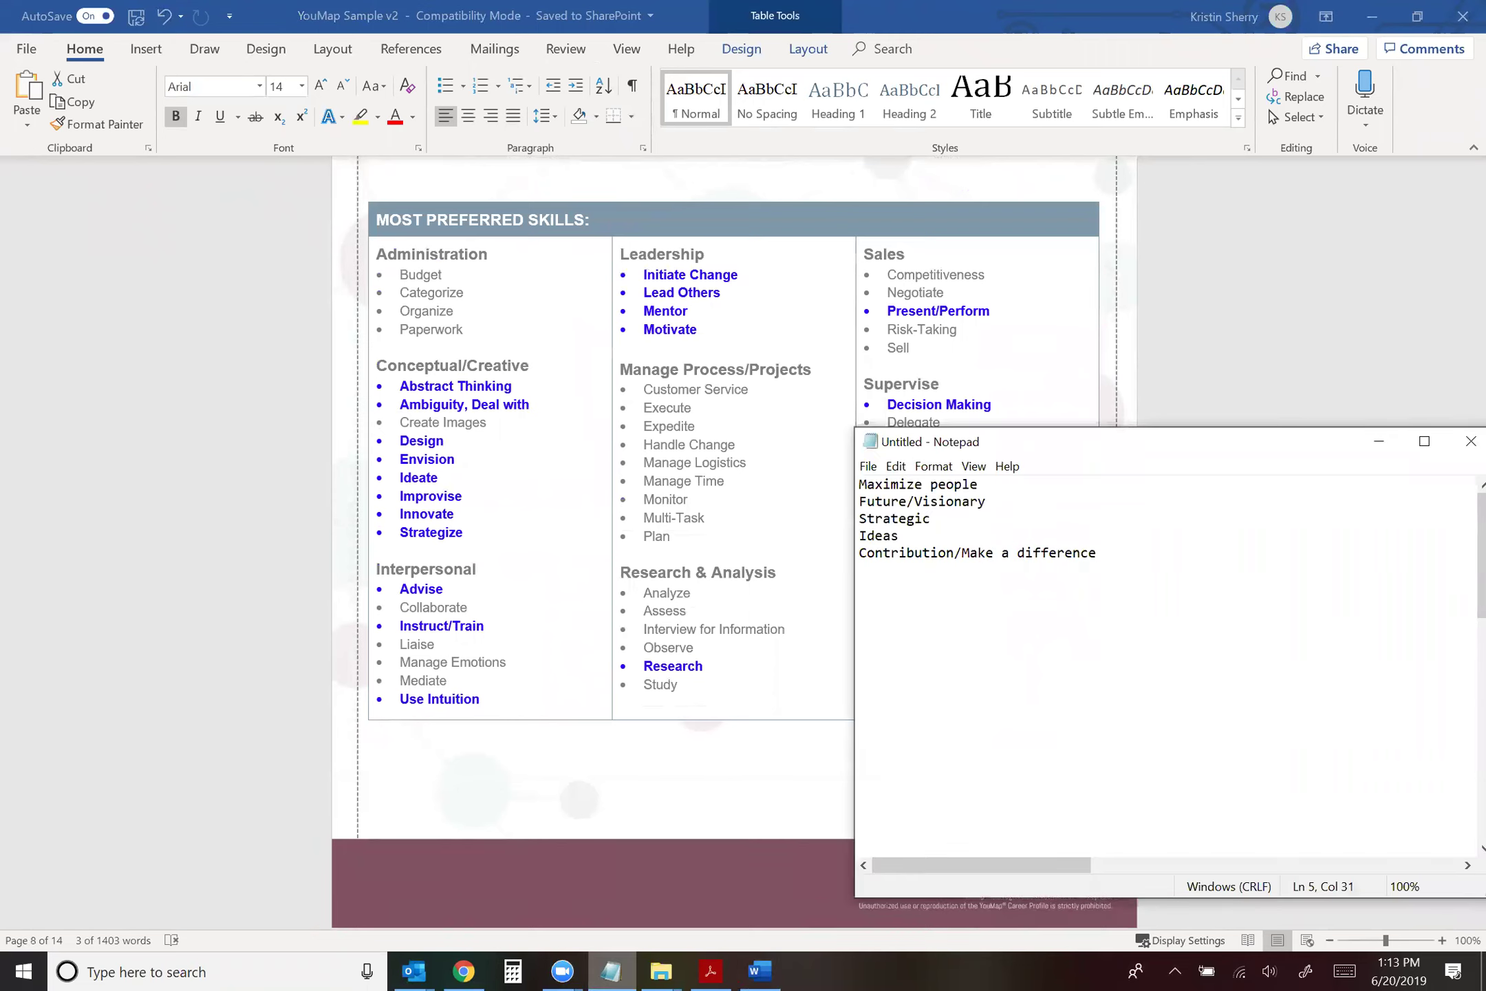
key("Return")
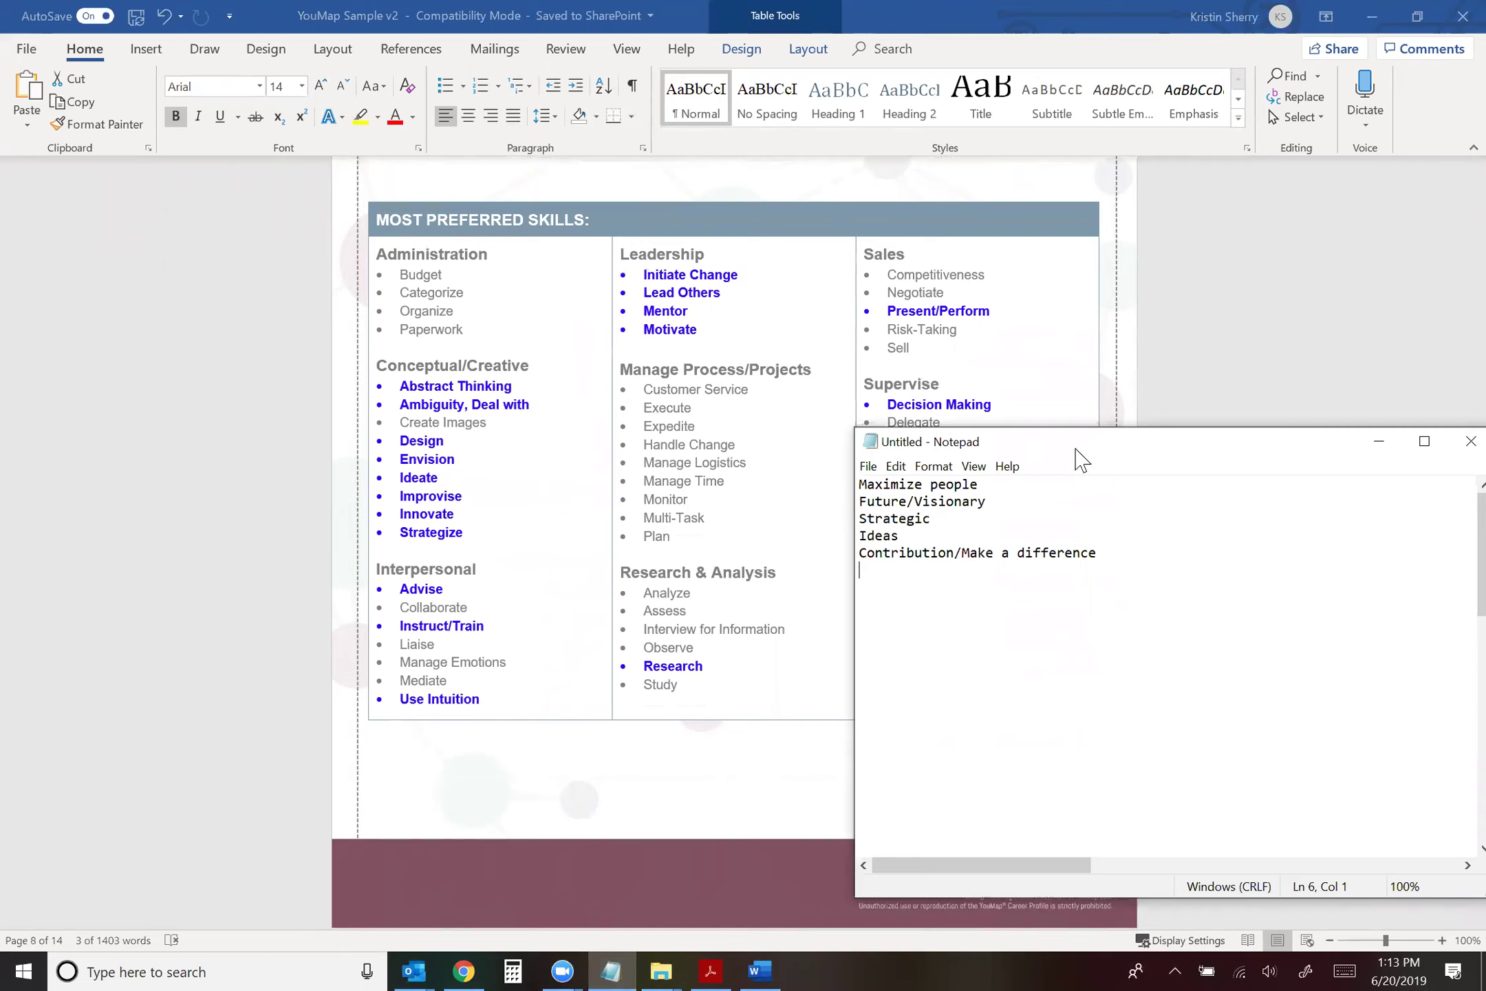
left_click_drag(1081, 455, 1176, 559)
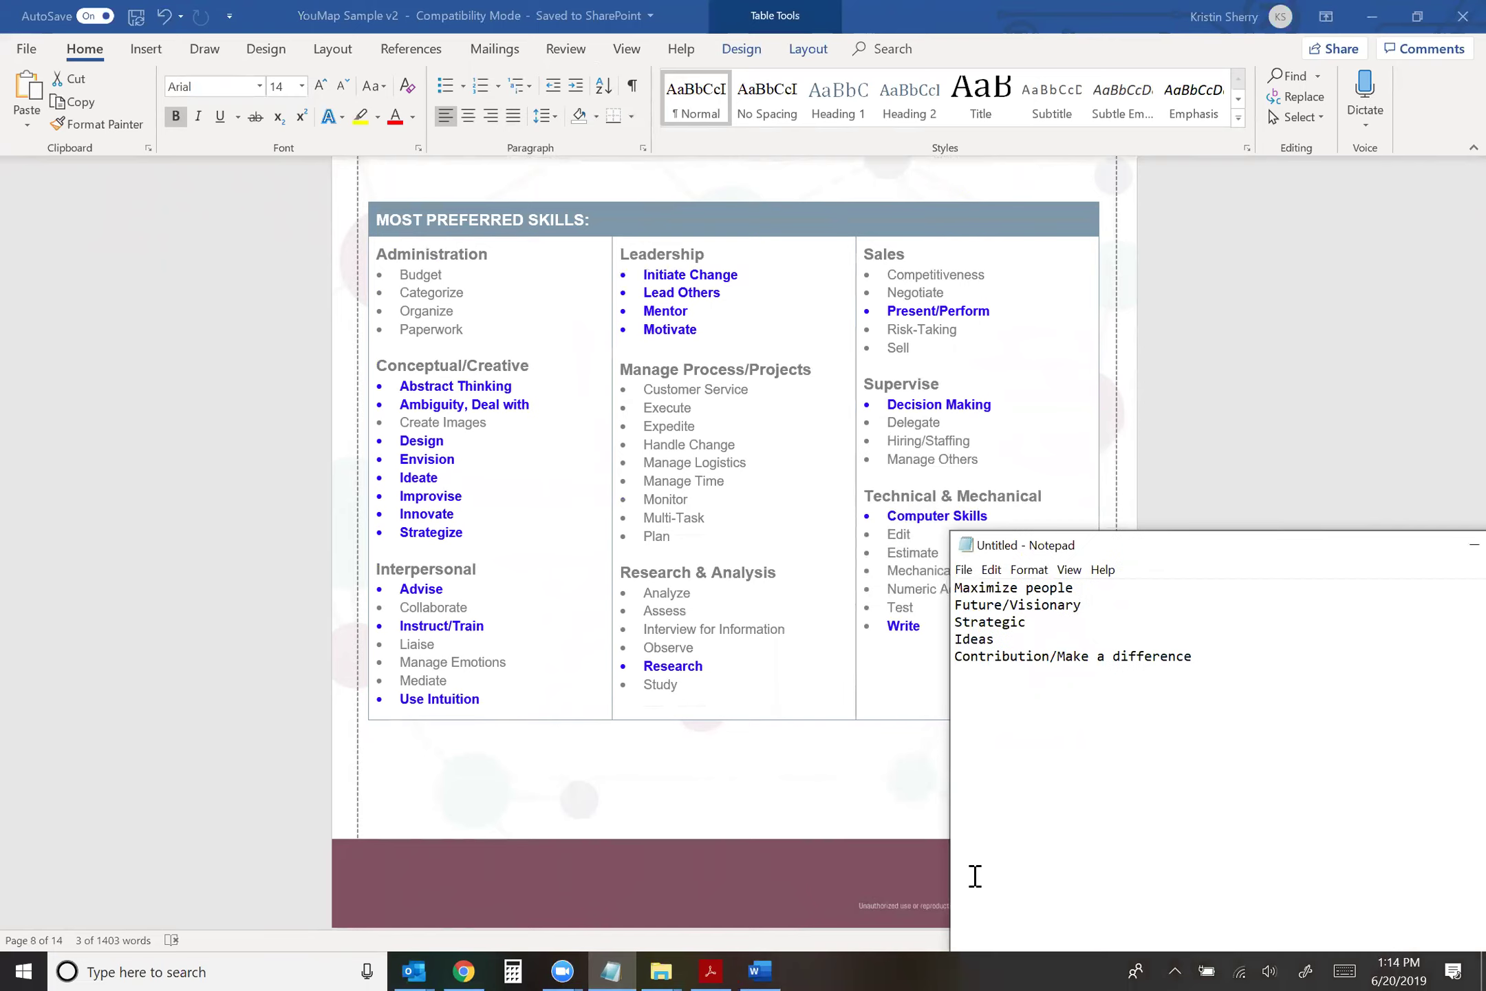
type("Innovate")
key("Return")
type("Mentor")
Using Word's Idealist page, append 'Perceptive' and 'Curious' to the Notepad keyword list.
left_click(1219, 401)
scroll(1220, 401, "down", 15)
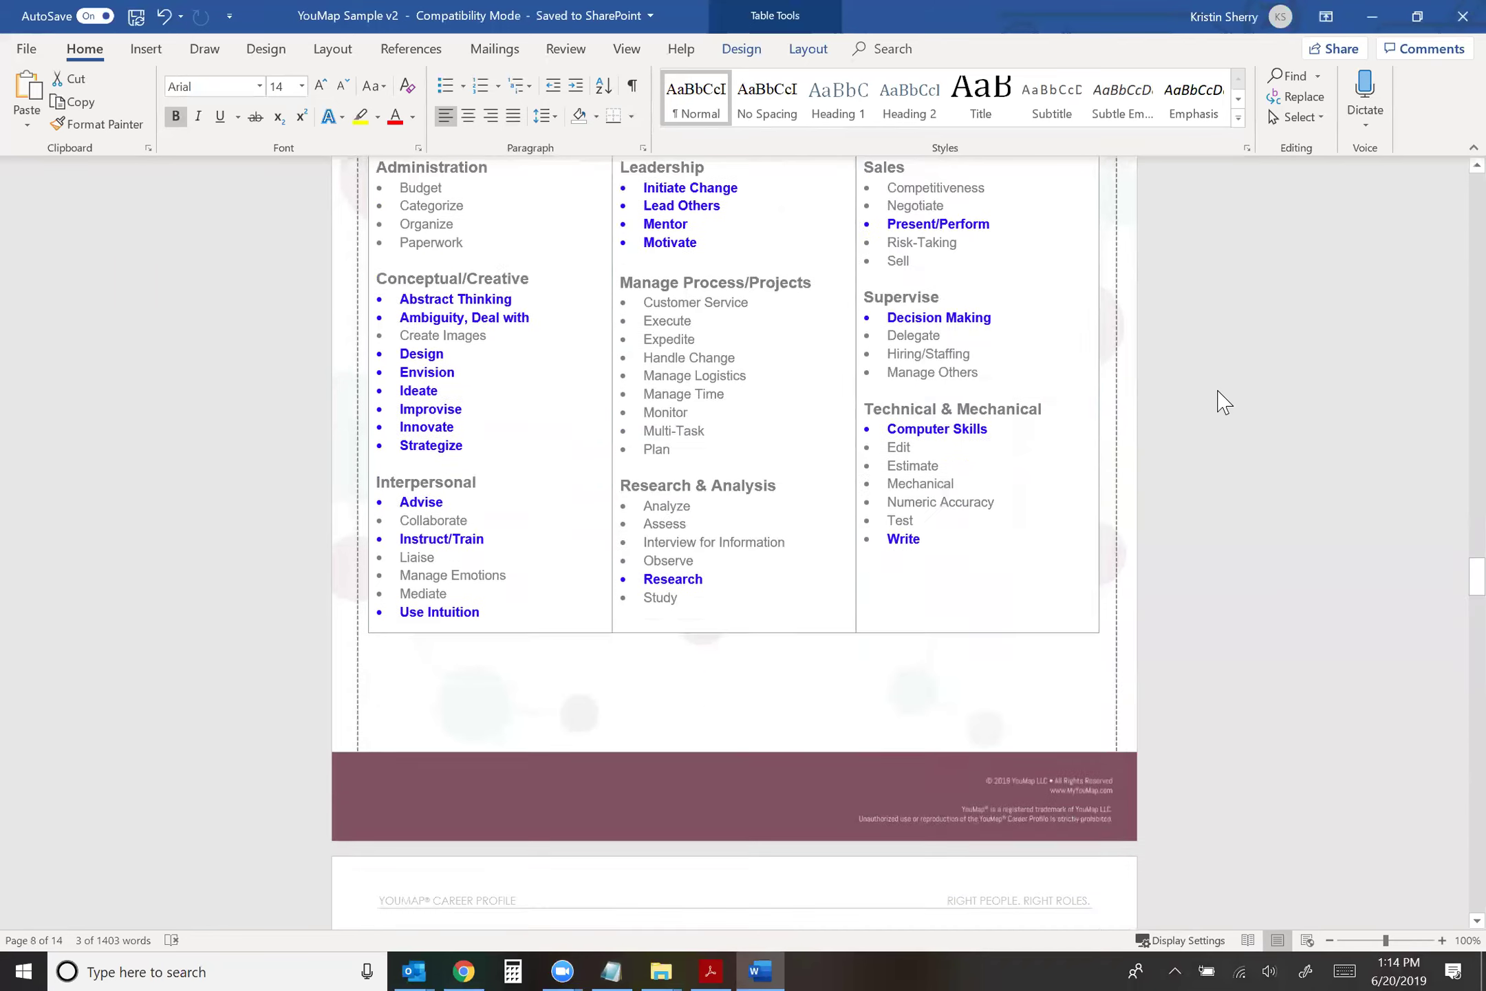
scroll(1219, 401, "down", 10)
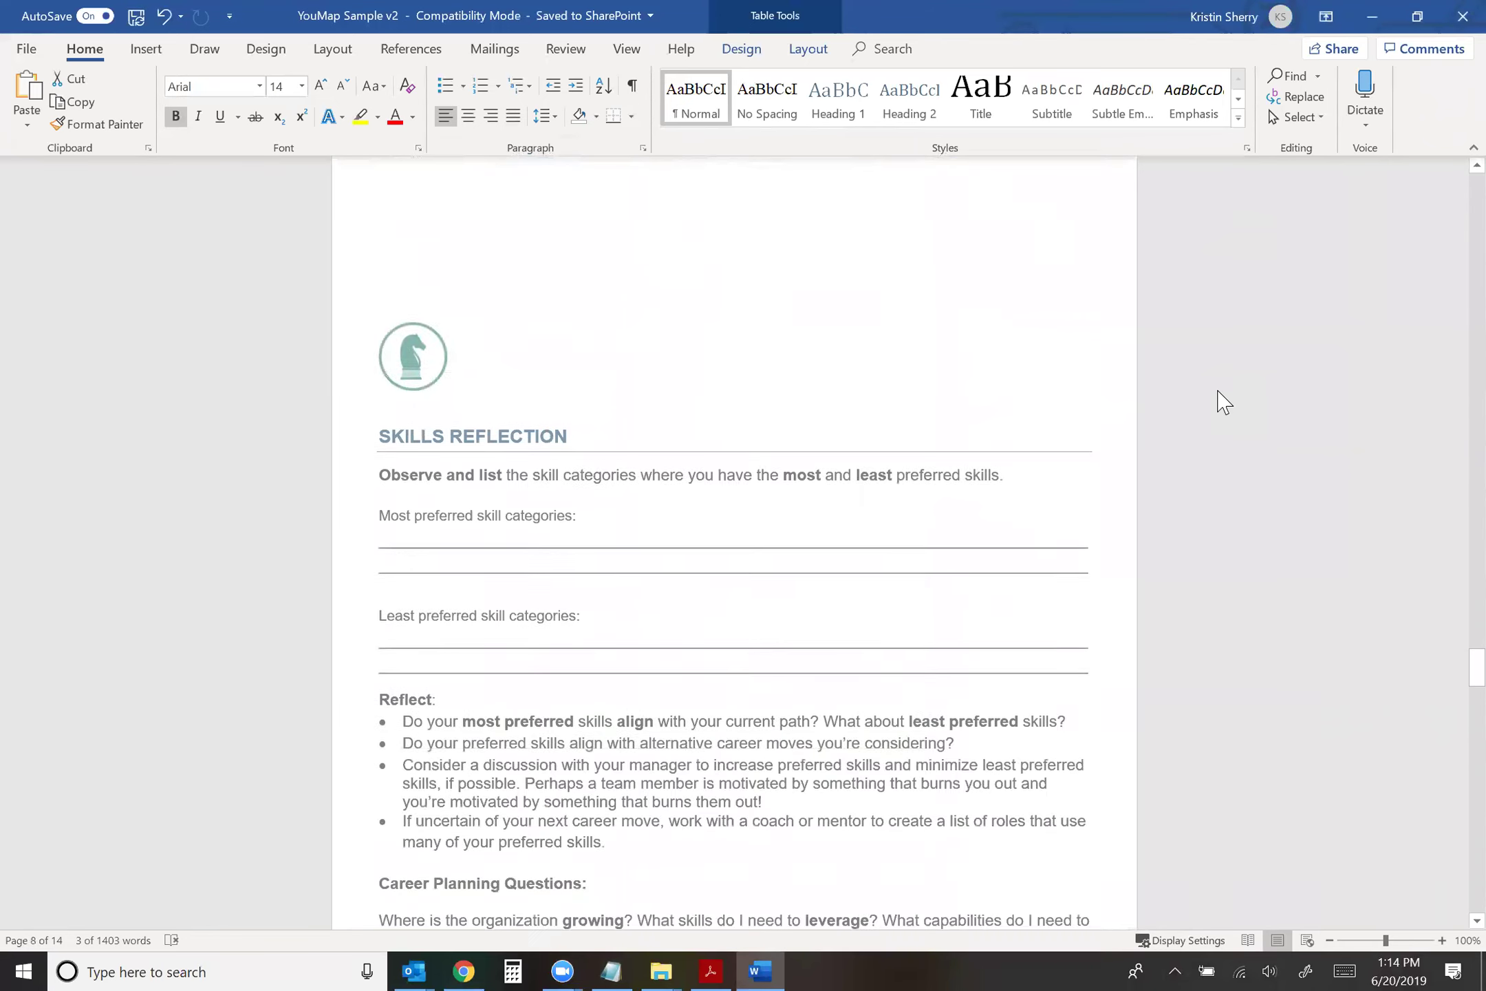
scroll(1221, 401, "up", 11)
scroll(1221, 391, "down", 15)
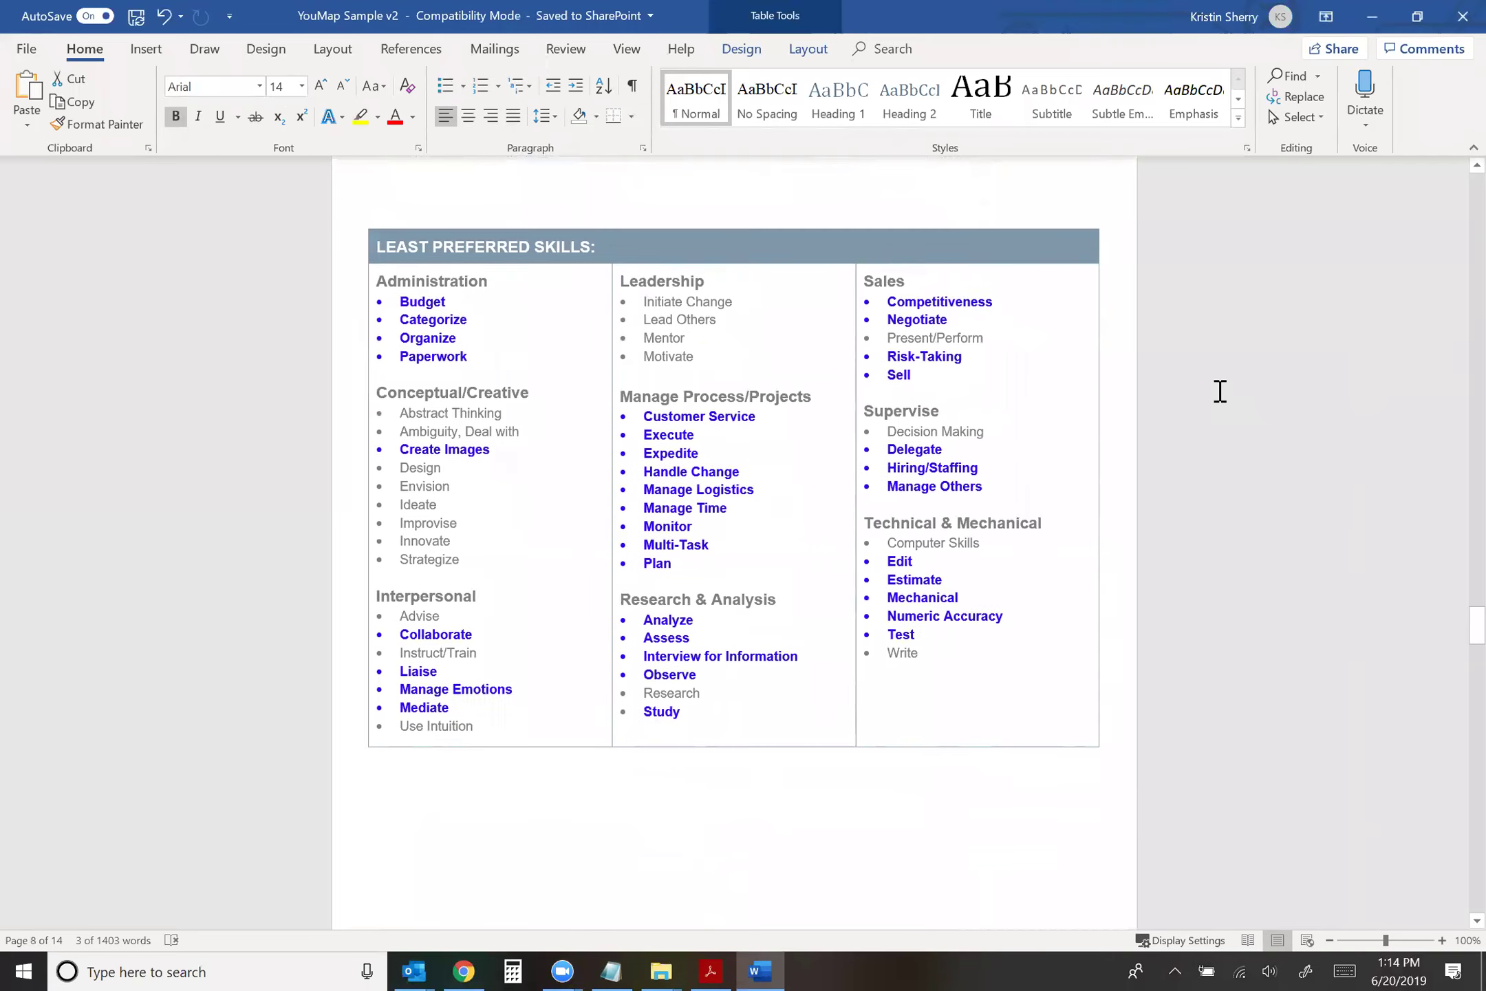
scroll(1220, 391, "down", 5)
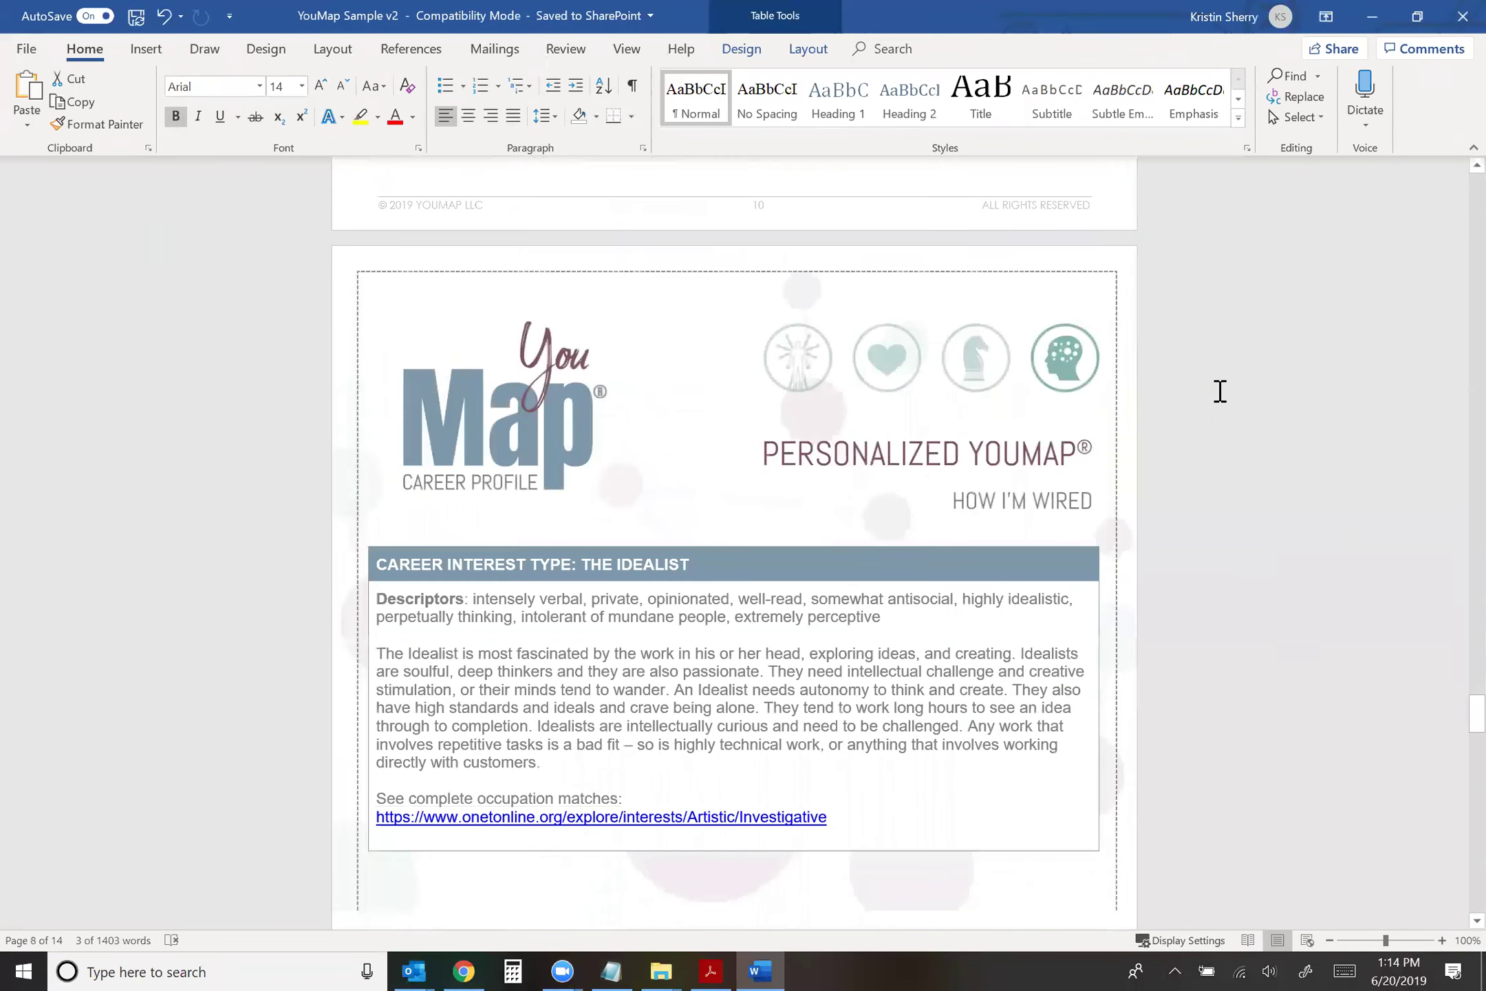
key("alt+Tab")
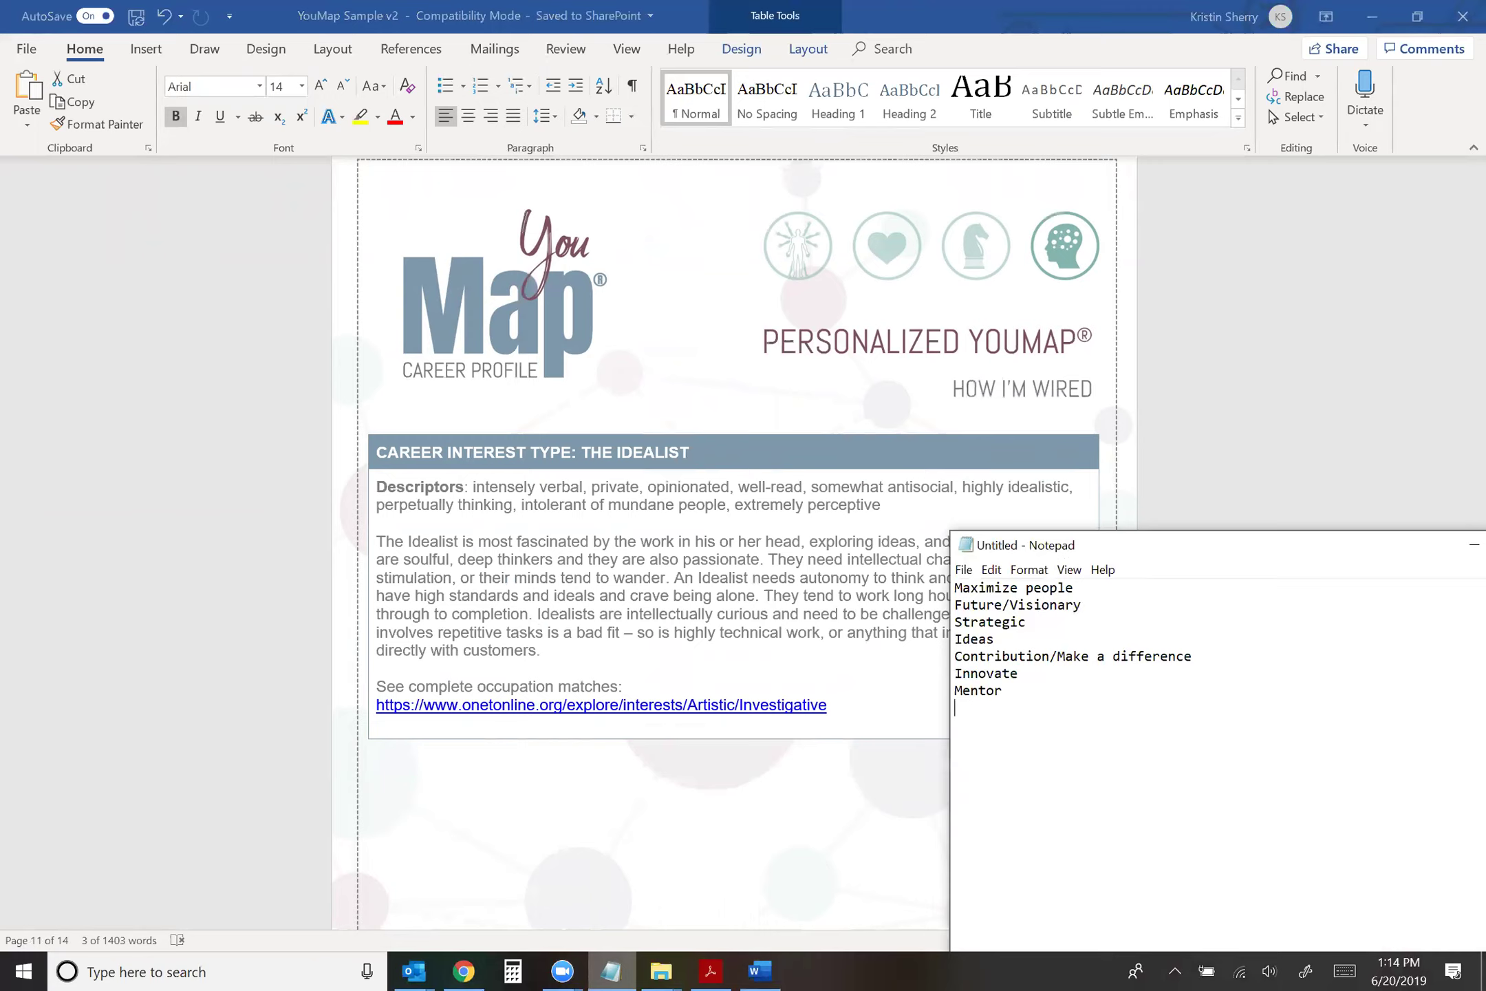
type("Perceptive")
key("Return")
type("Curious")
left_click(748, 613)
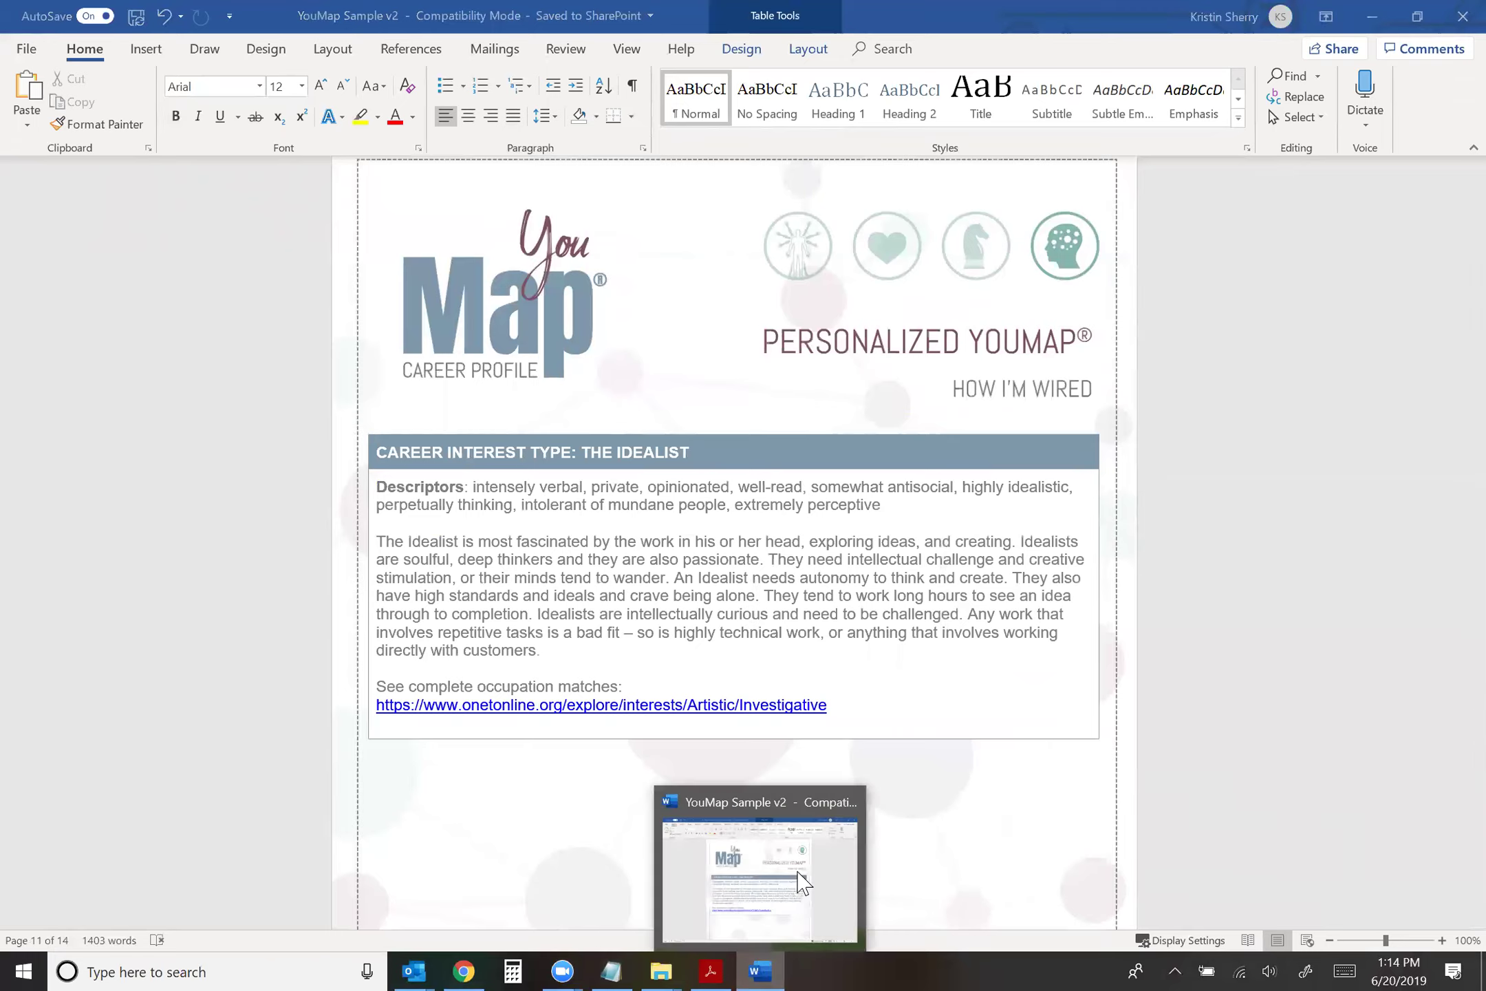
Minimize Word, maximize the Notepad keyword list, and add blank lines below 'Curious'.
left_click(800, 875)
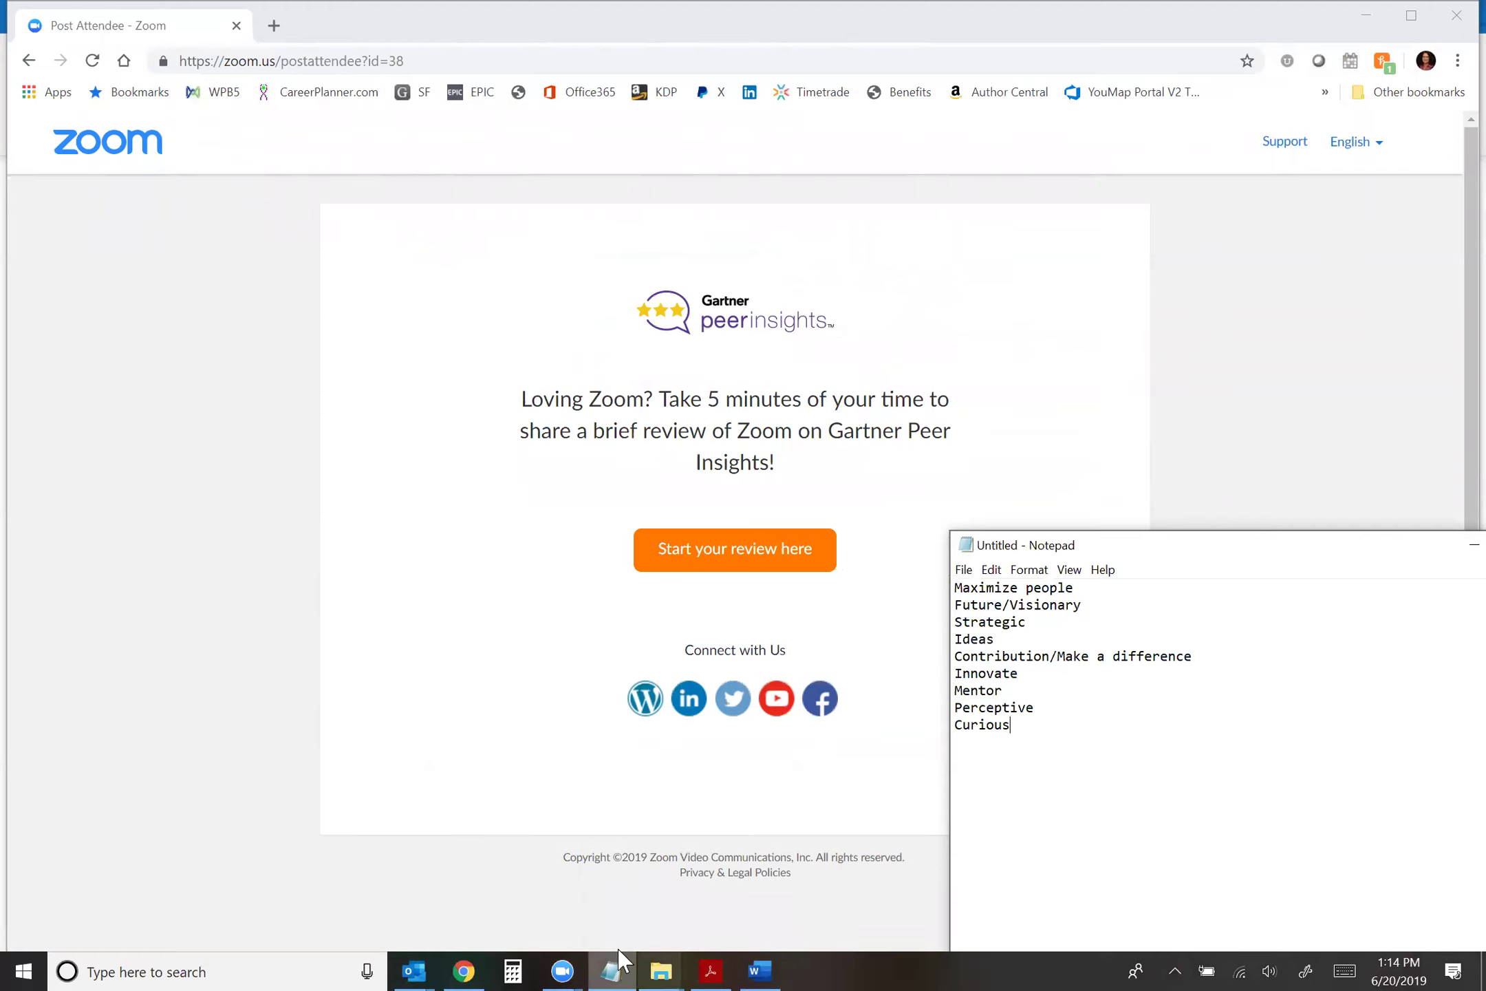
left_click(611, 971)
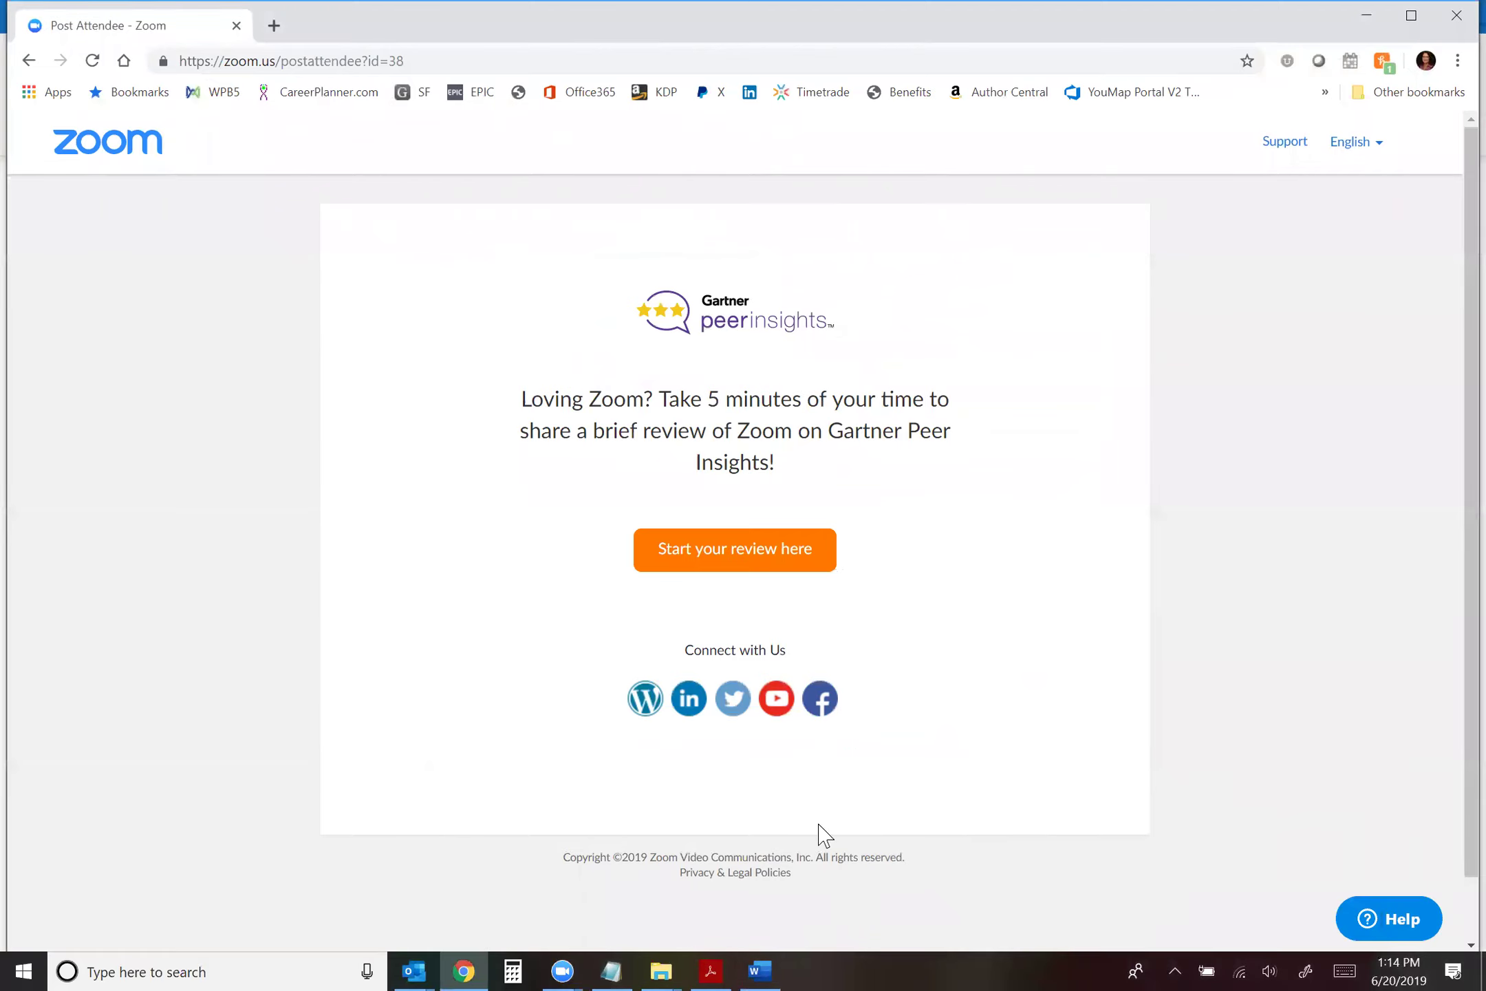
left_click(611, 970)
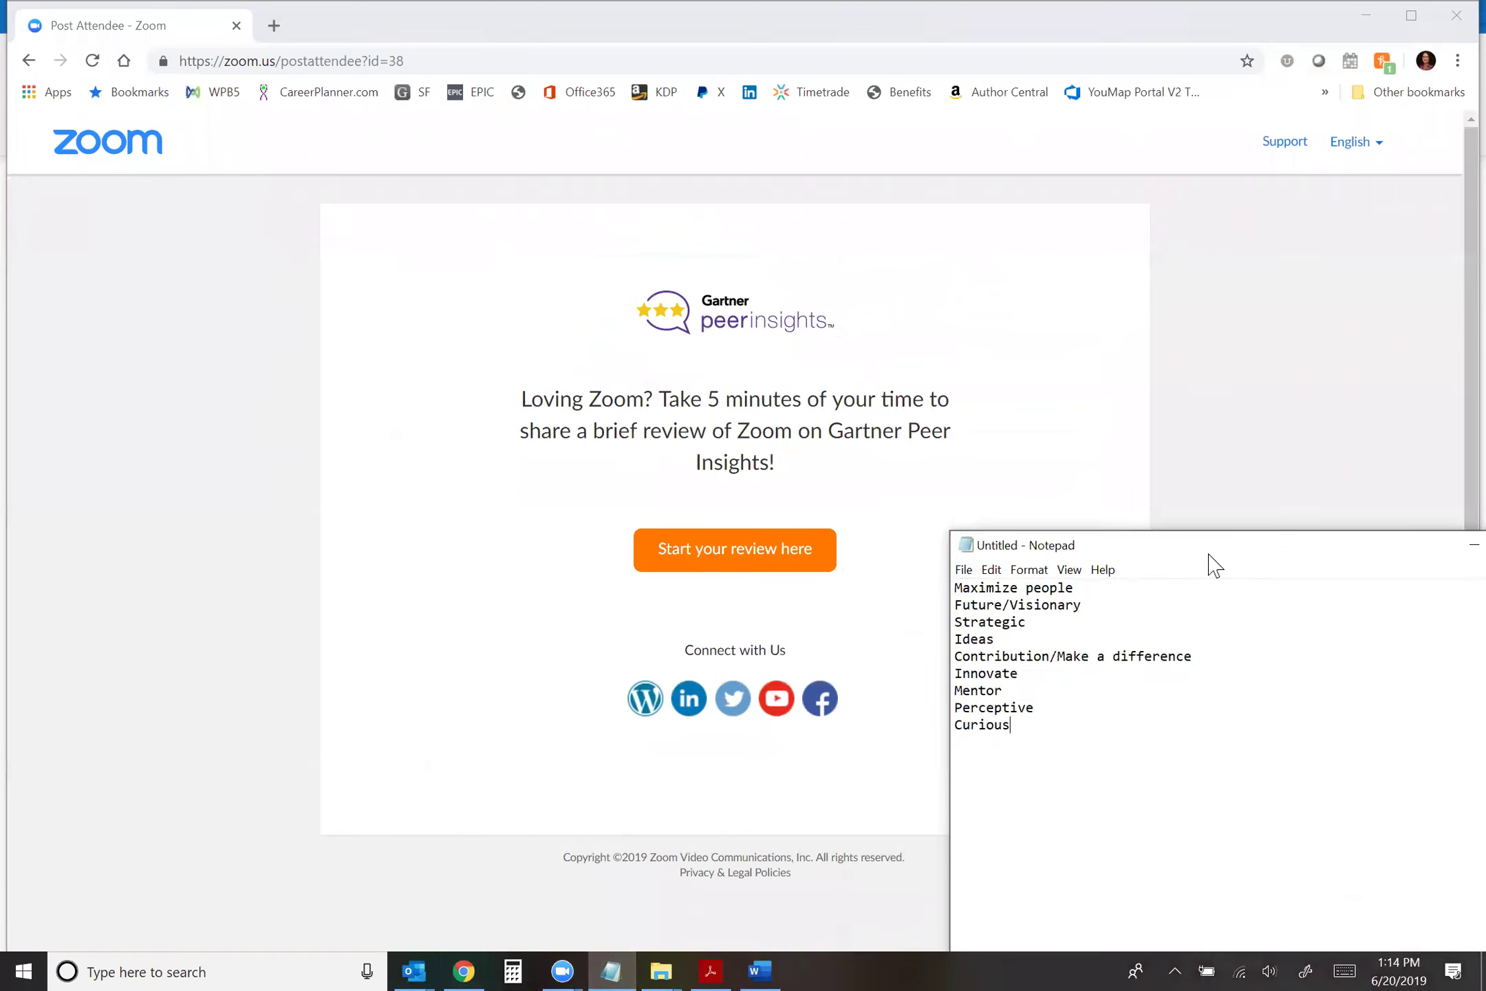
left_click_drag(1214, 564, 656, 487)
left_click(960, 474)
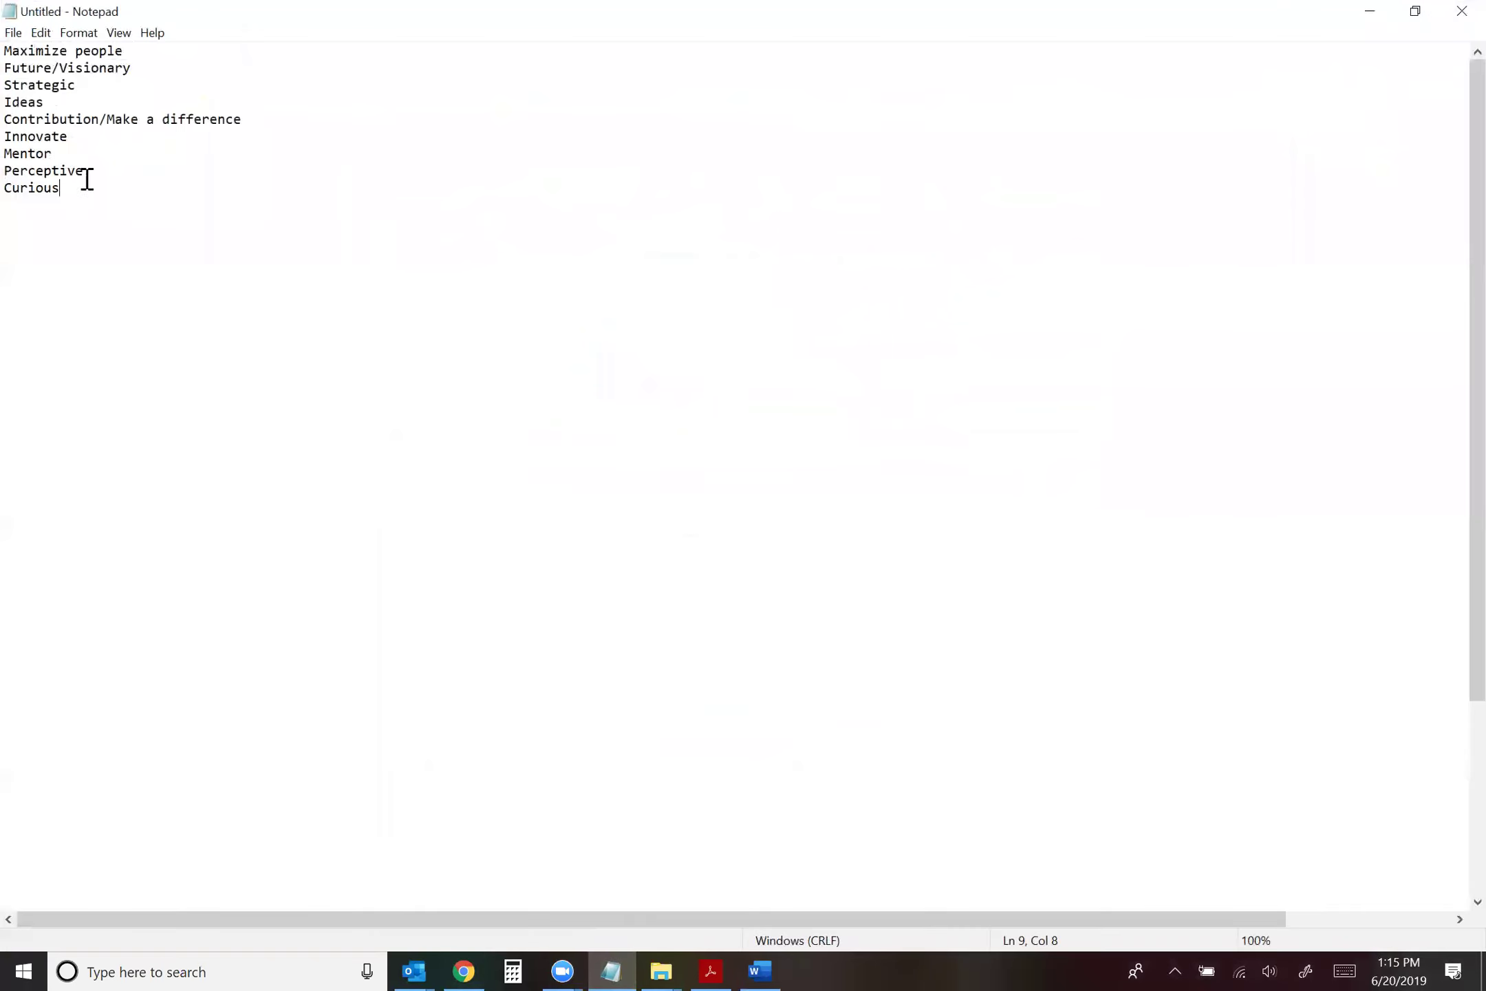
key("Return")
key("Return")
Type the template line '[2-3 Adjectives] [Skills/Strengths] [Result/Value/Outcome]' below the keywords.
type("[Adjectives")
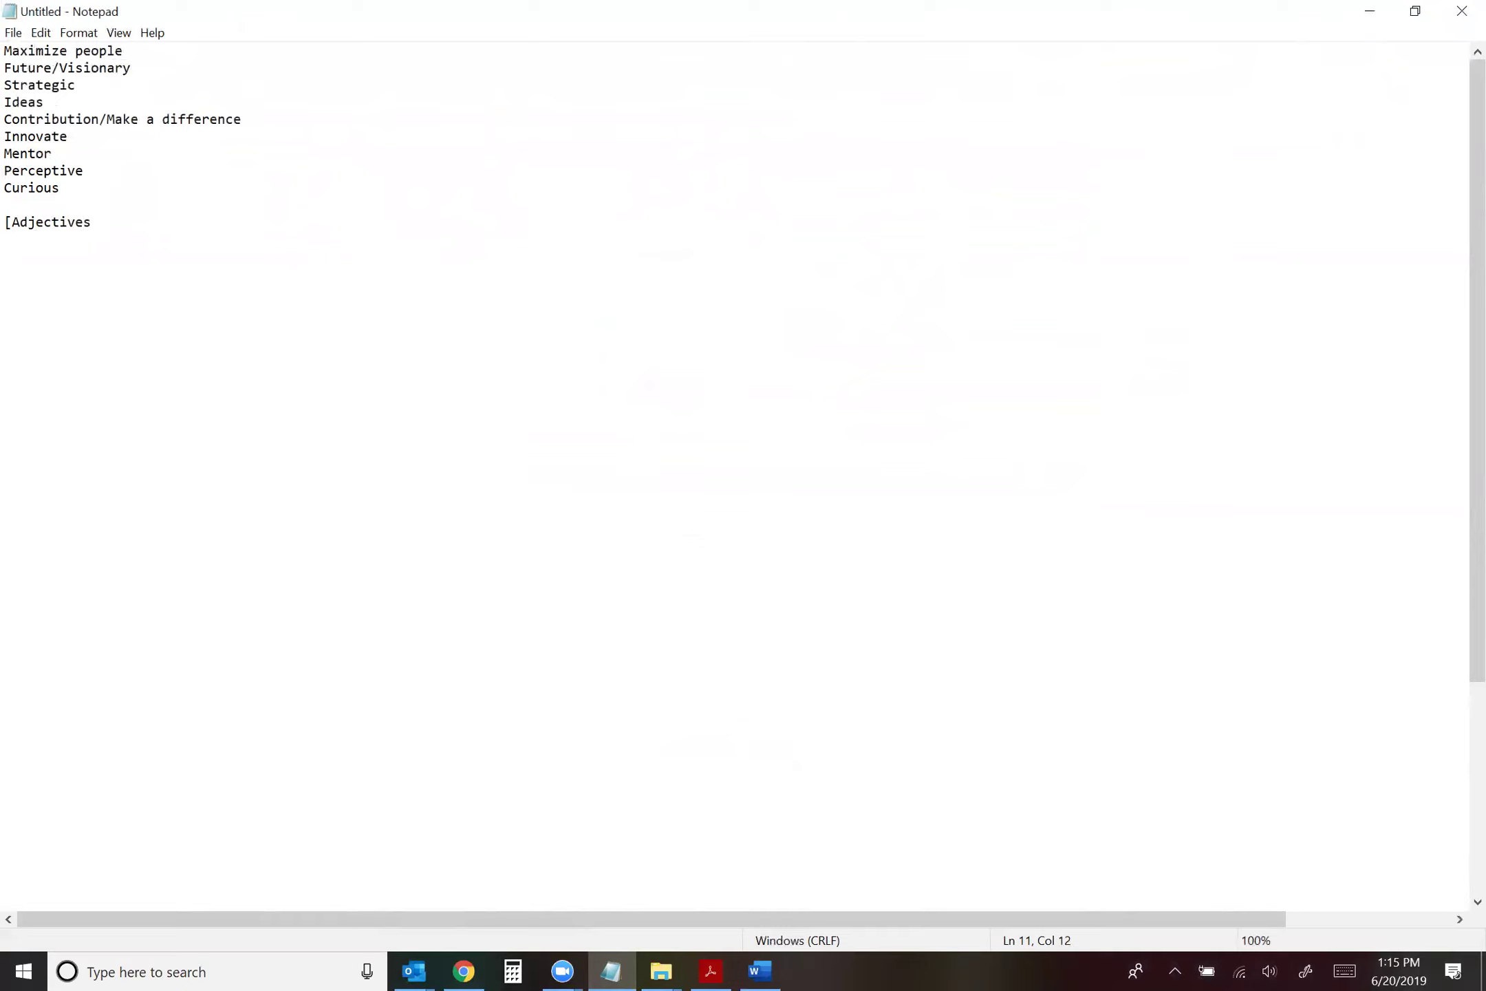
key("Left")
key("Left")
key("Left")
key("Left")
key("Left")
key("Left")
key("Left")
key("Left")
key("Left")
type("2-3")
key("Right")
key("Down")
key("Left")
type("] [Skil")
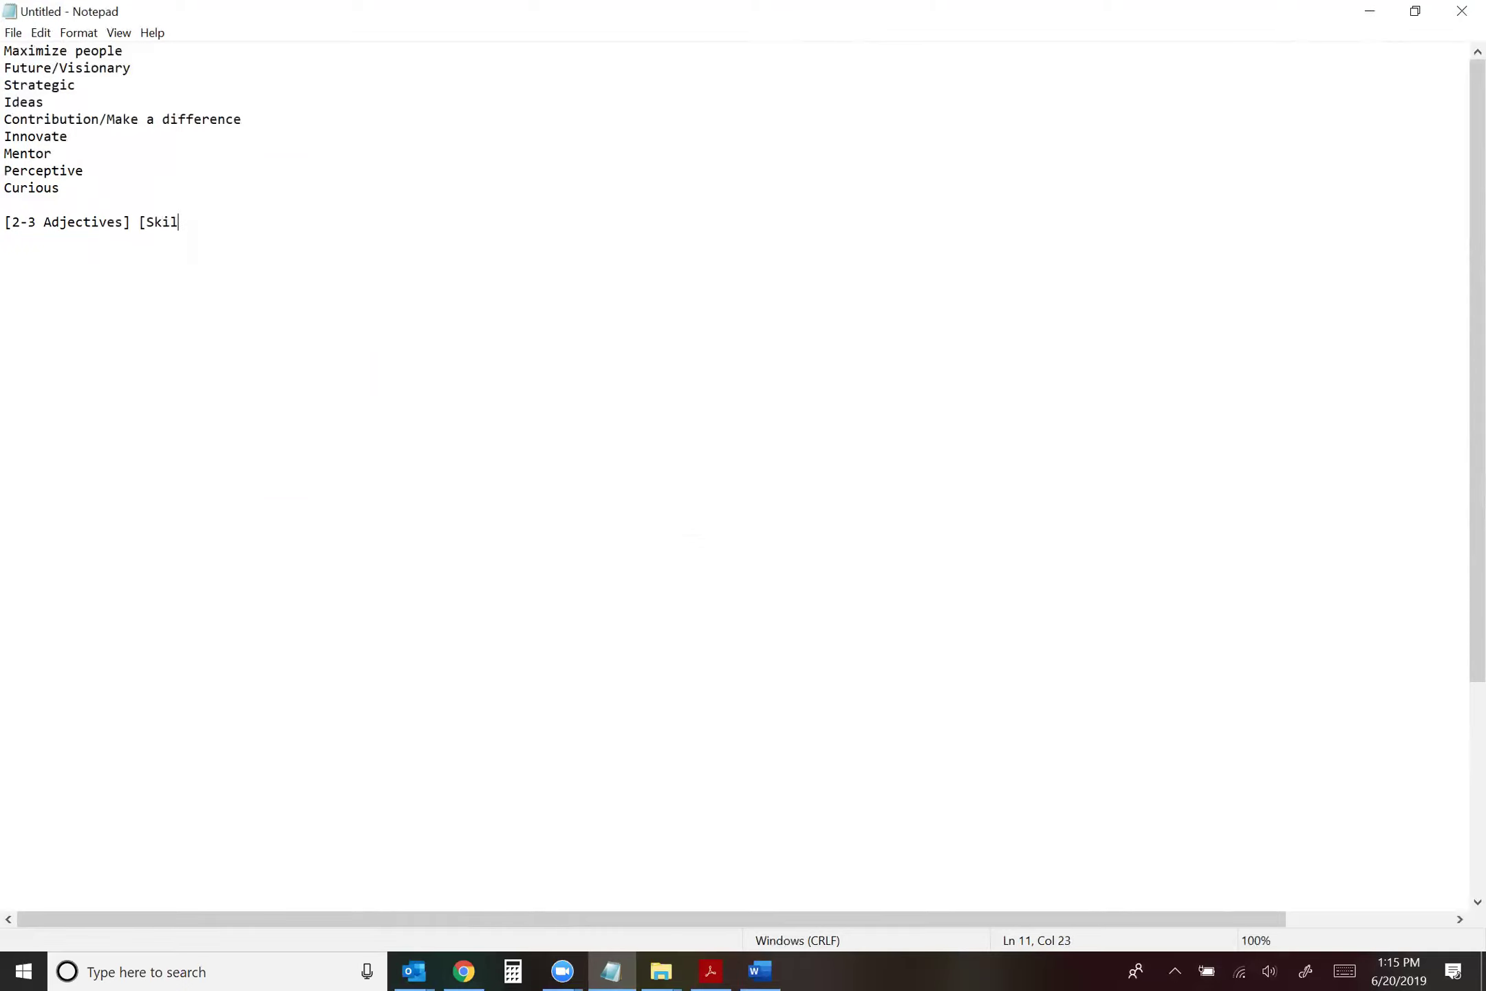
type("ls/Strengths")
type("] [Result")
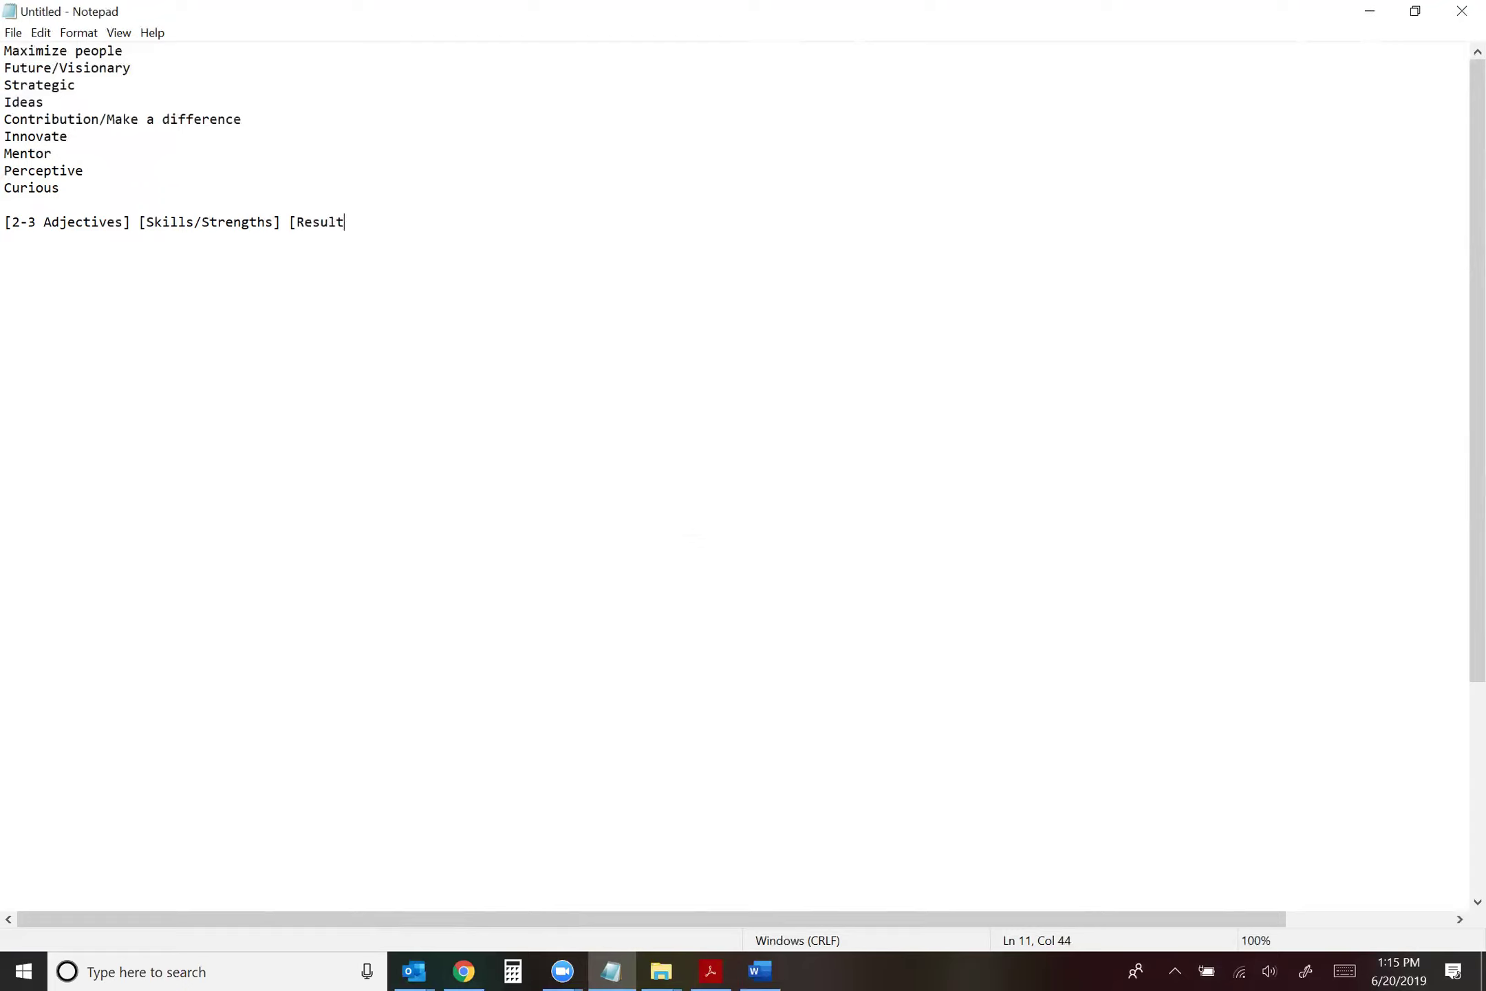
type("/Value/Outcome]")
left_click_drag(123, 222, 14, 217)
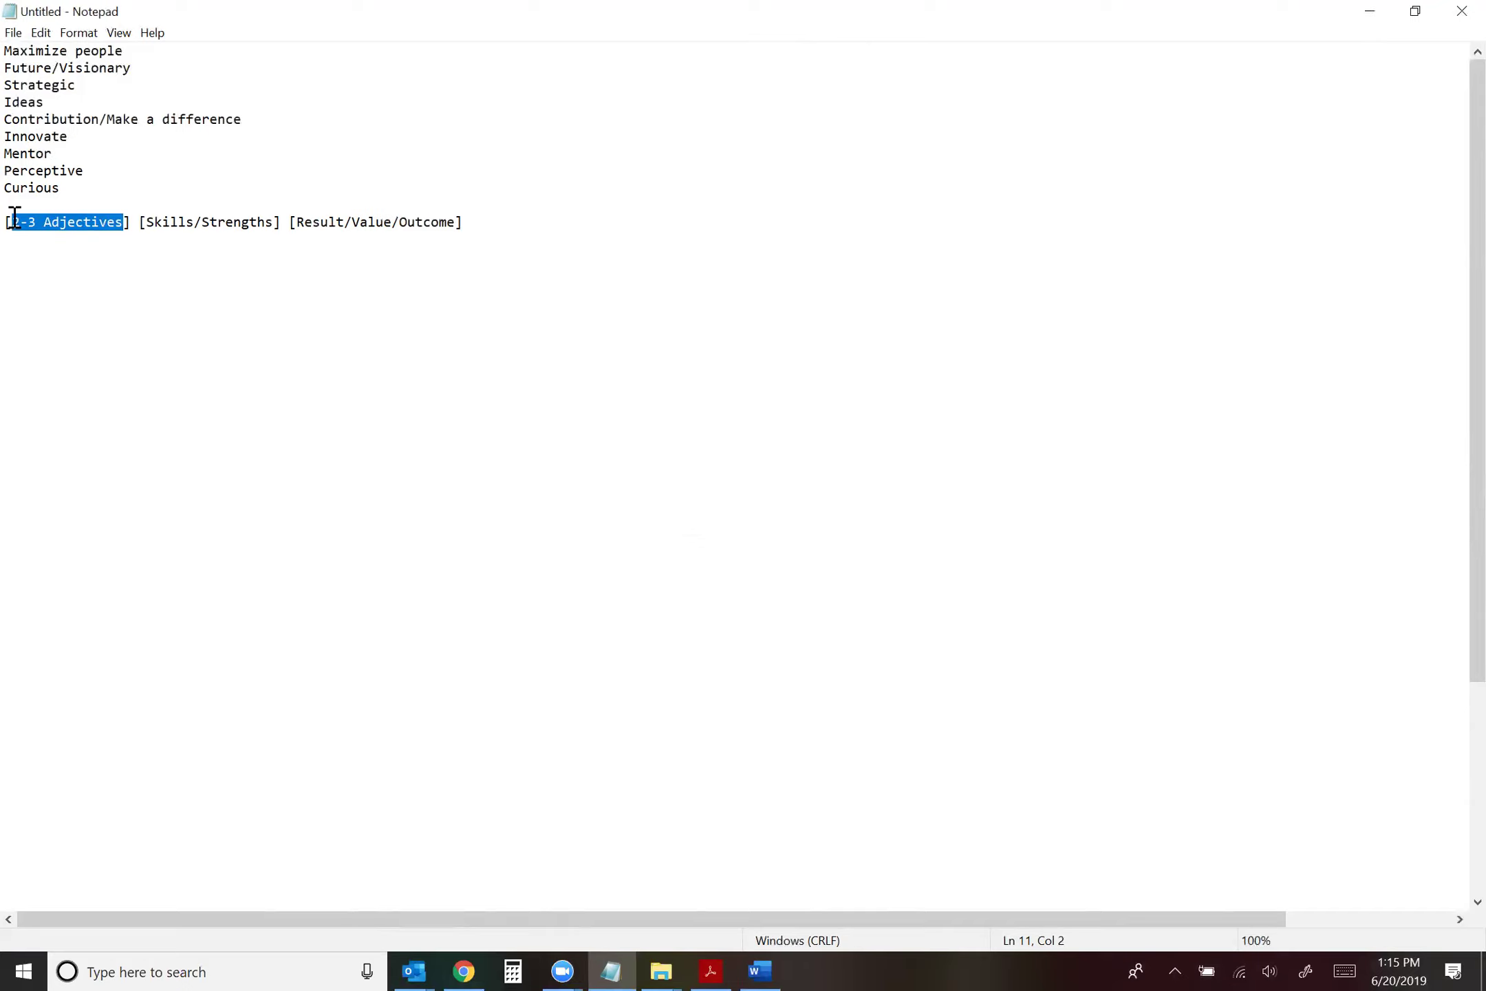
Replace the '[2-3 Adjectives]' placeholder with 'Visionary and strategic thinker'.
type("S")
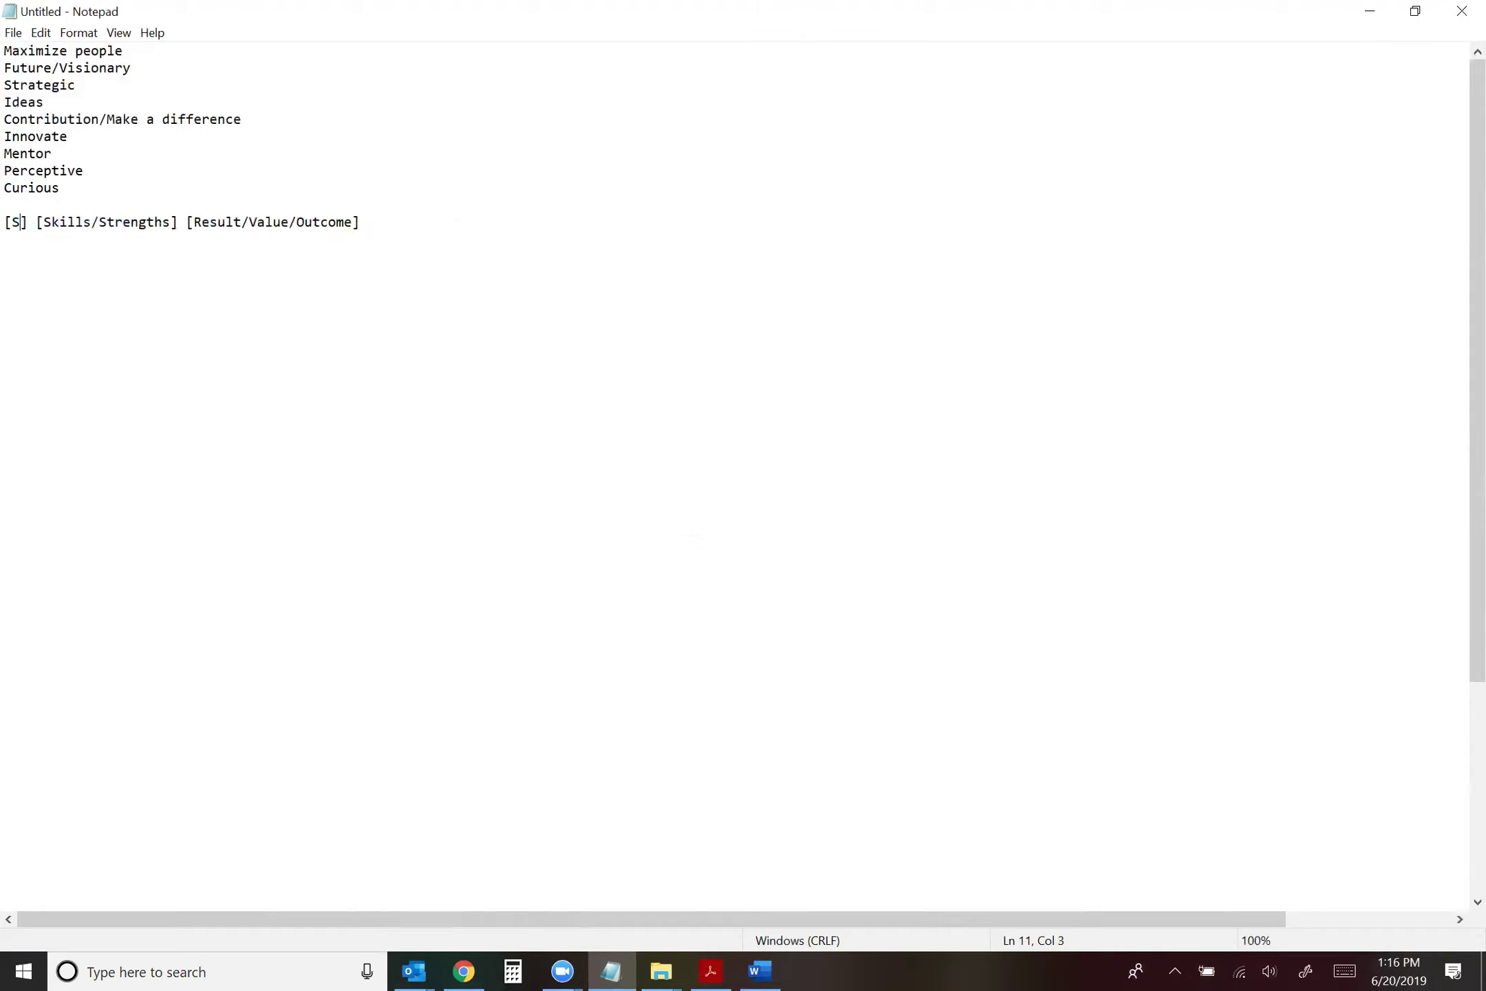
key("Right")
key("BackSpace")
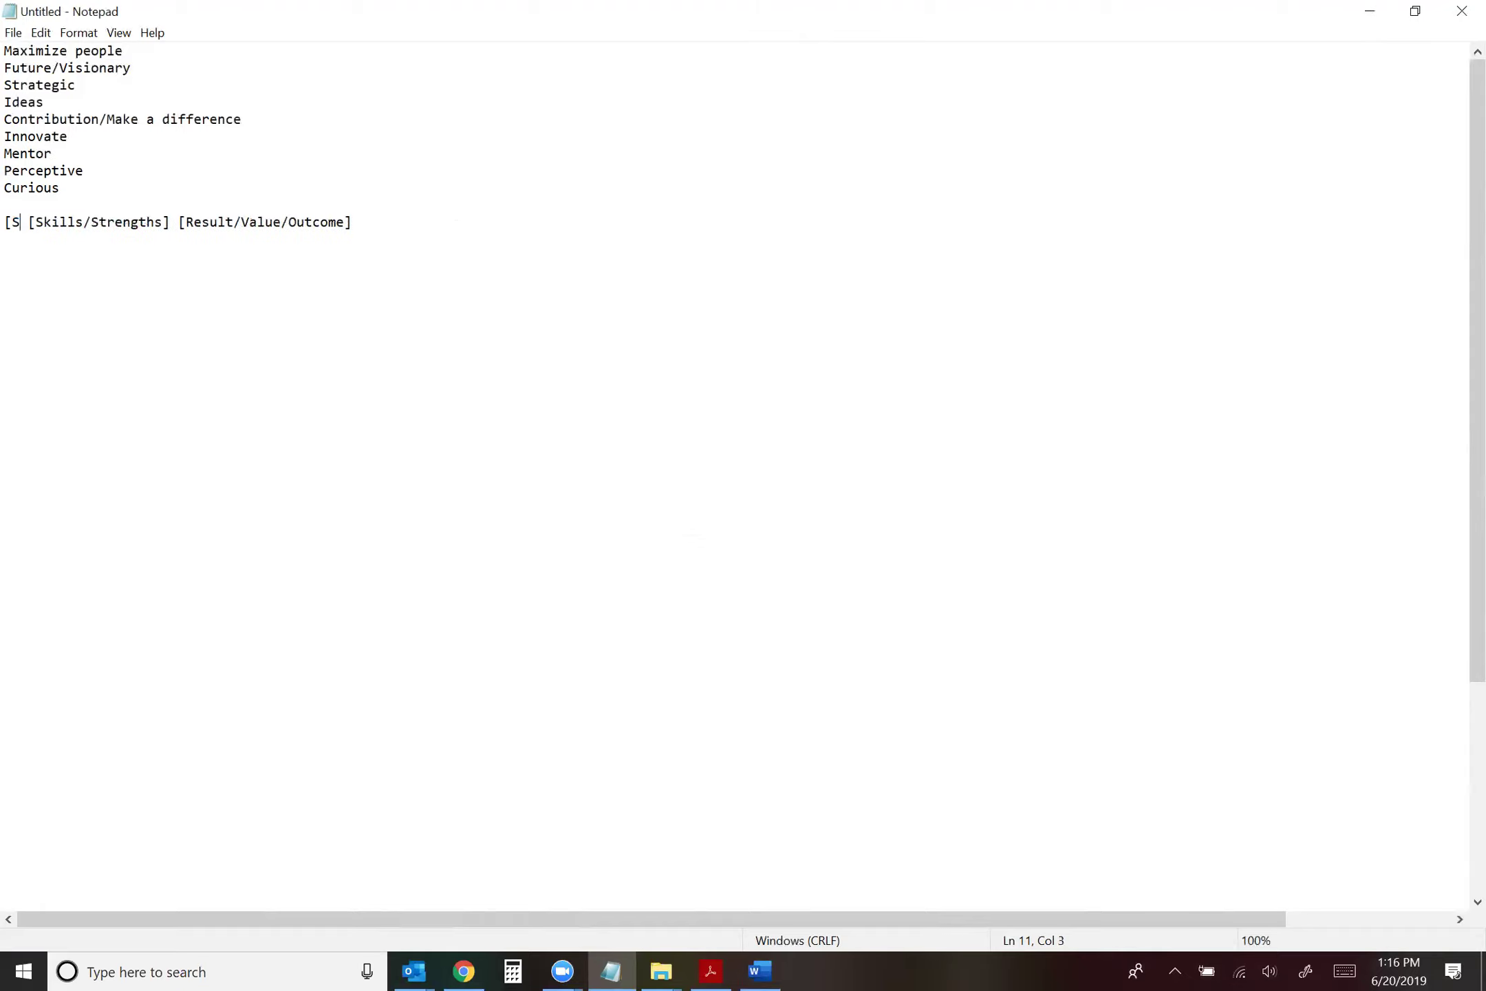
key("BackSpace")
key("BackSpace")
type("St")
key("BackSpace")
key("BackSpace")
type("V")
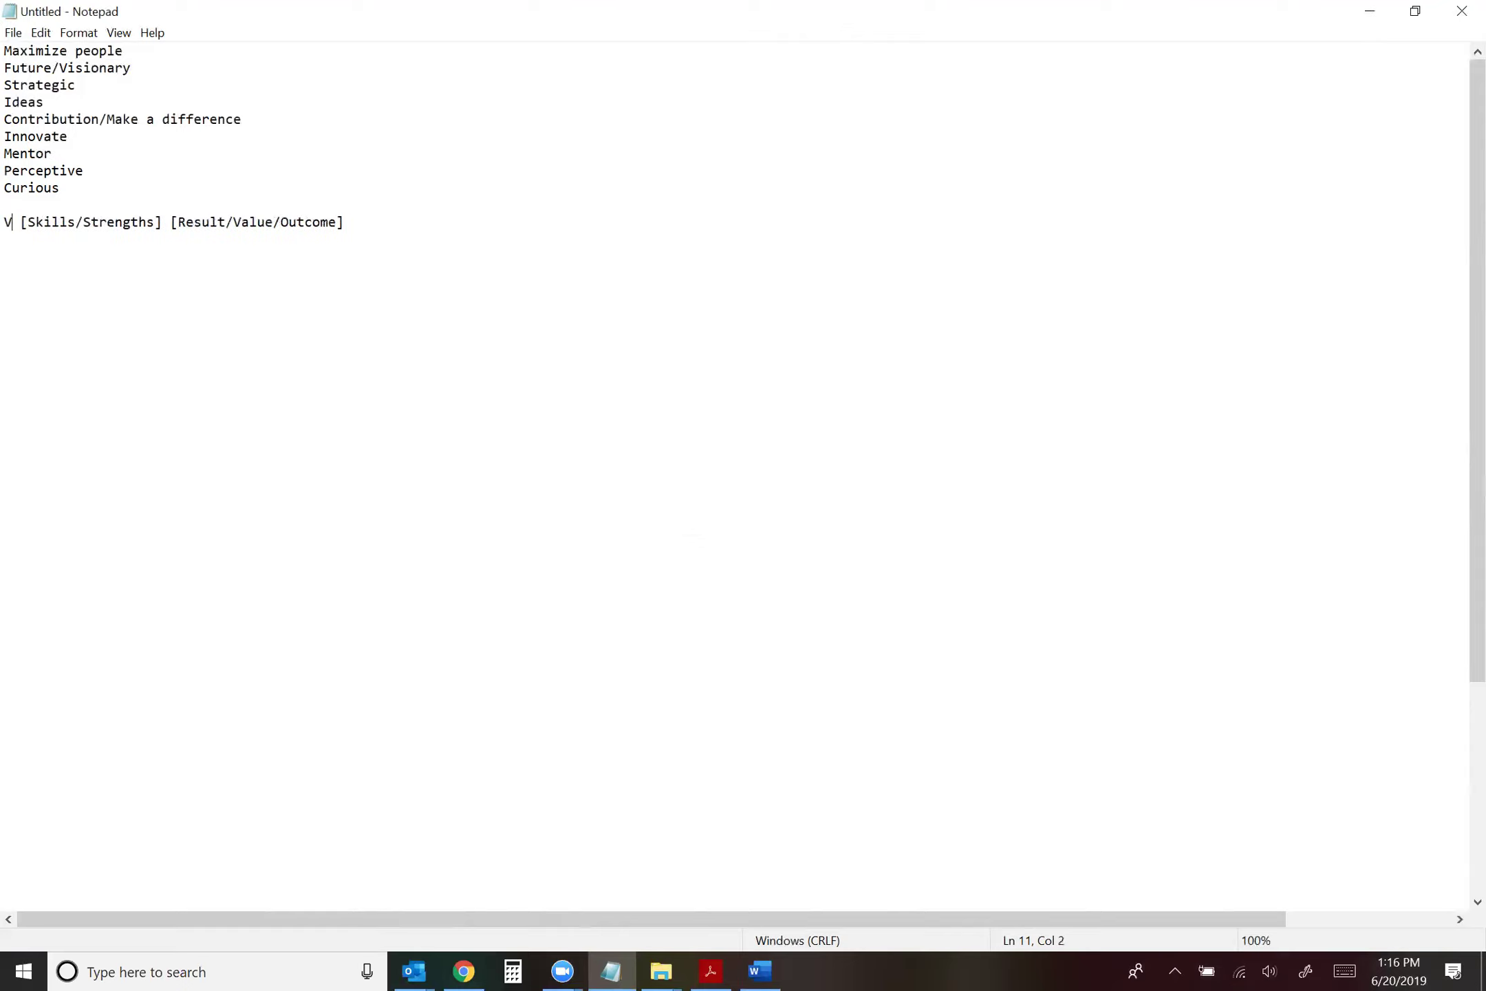
type("isionary and")
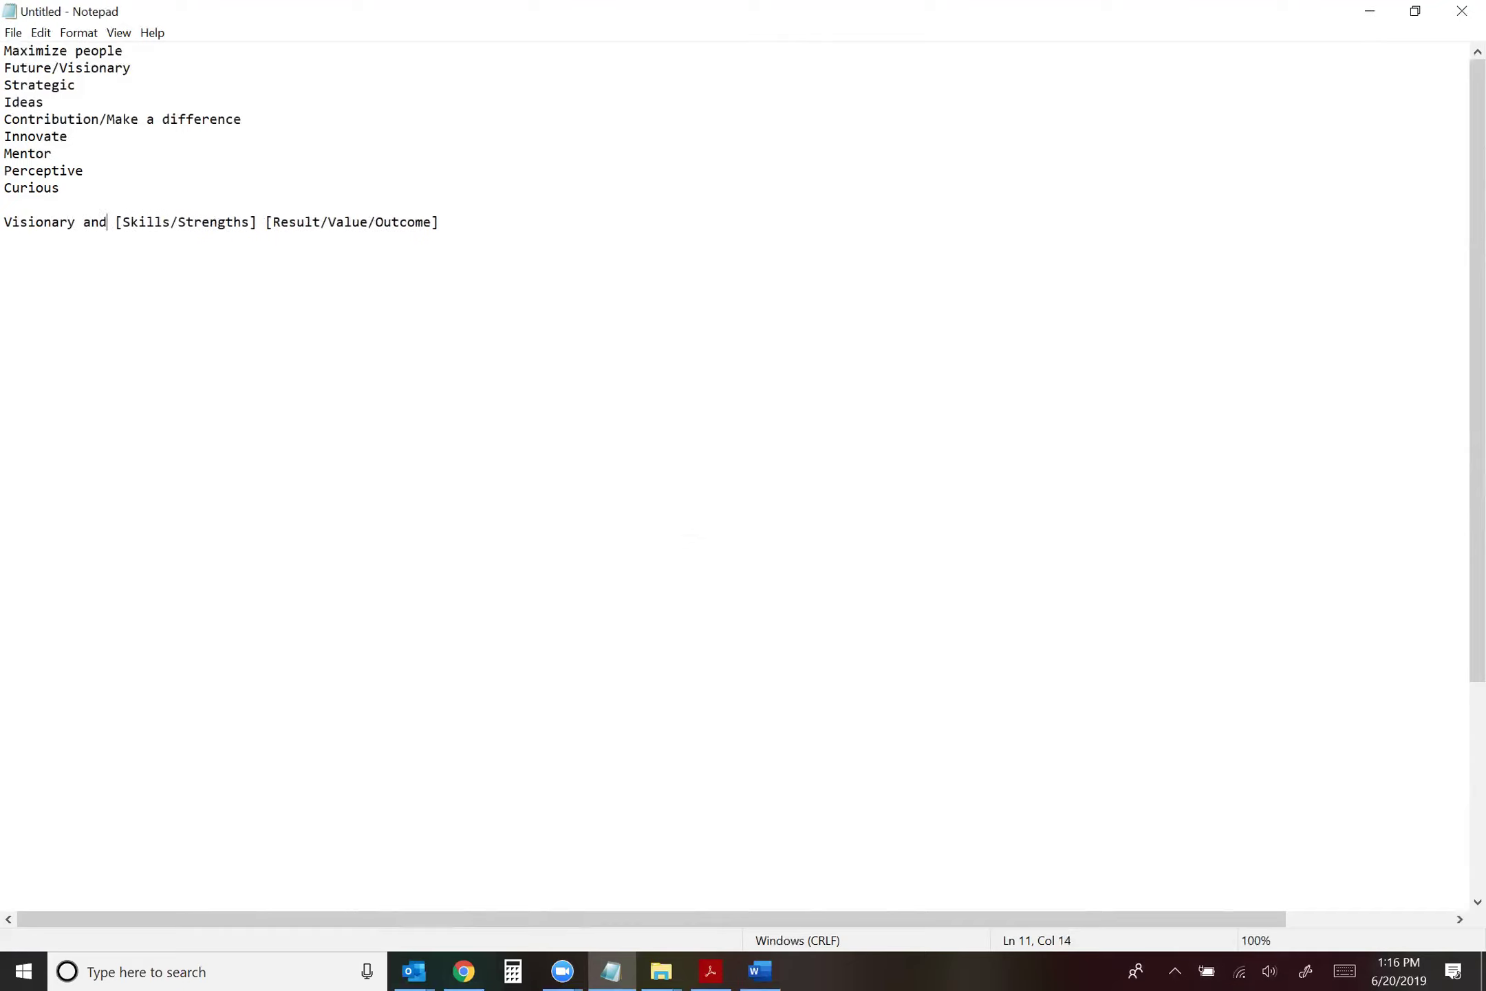
type(" strat")
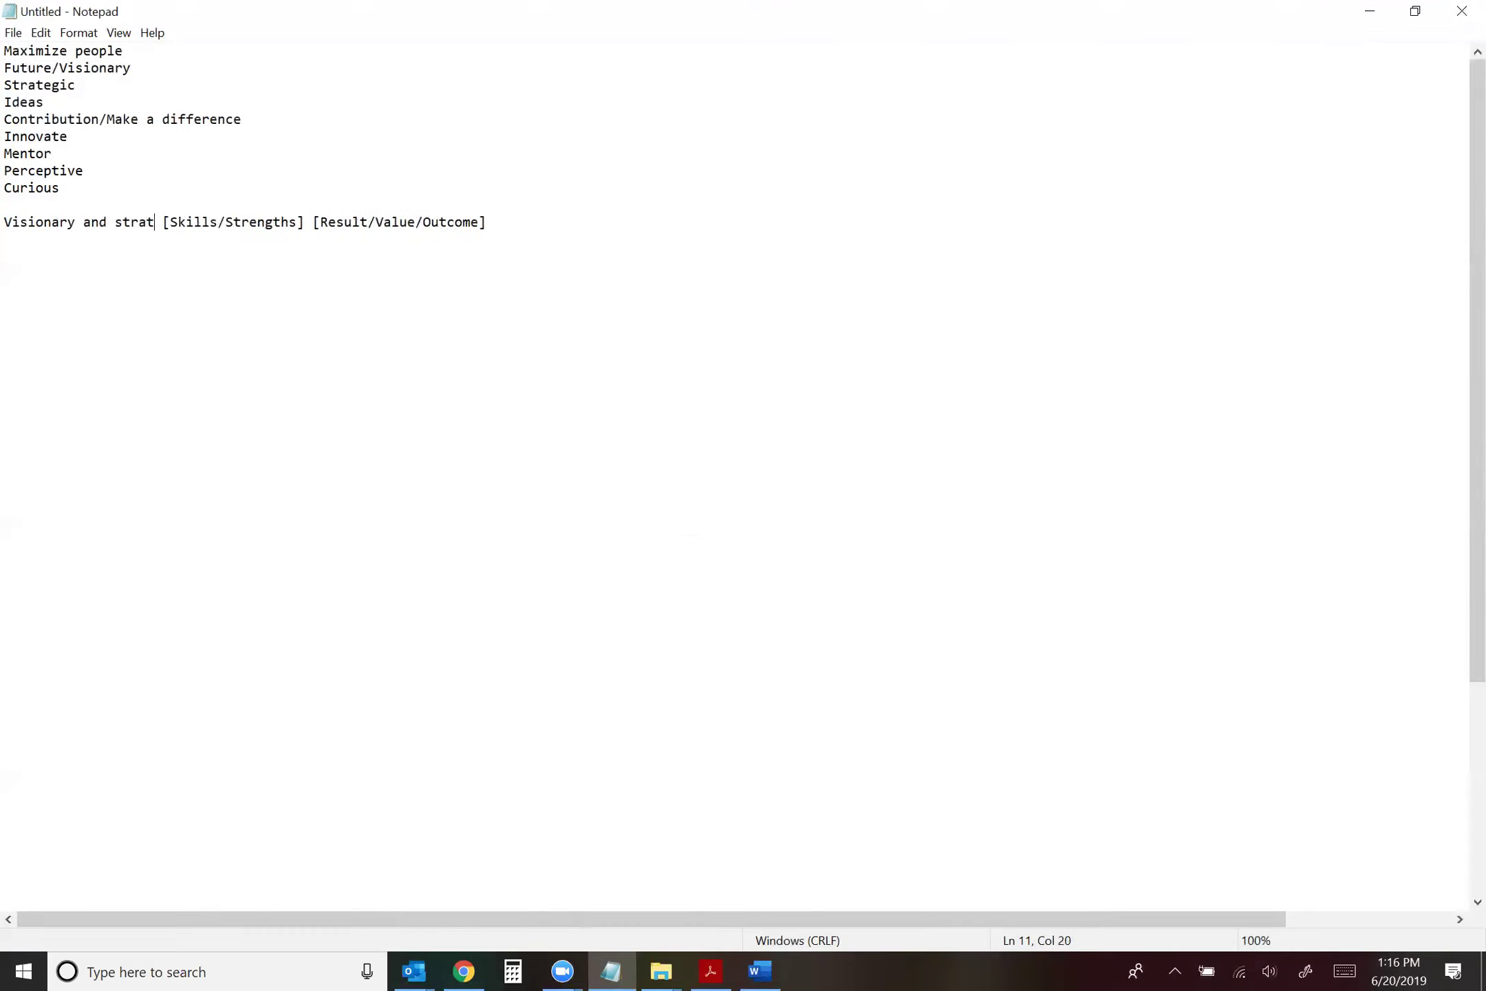
type("egic think")
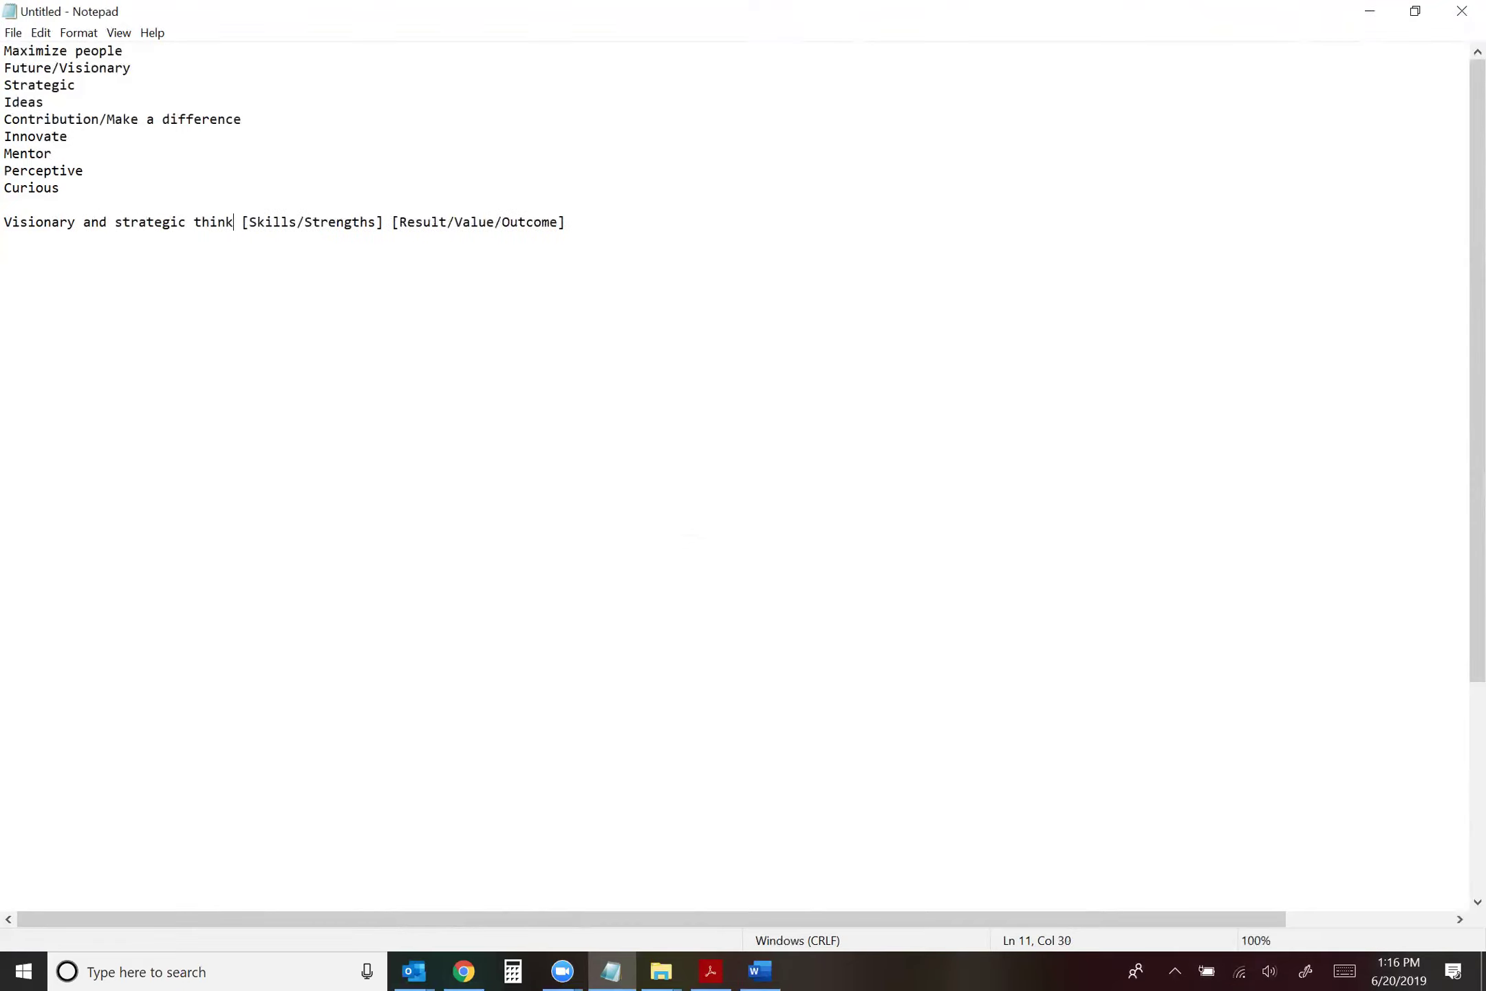
type("er")
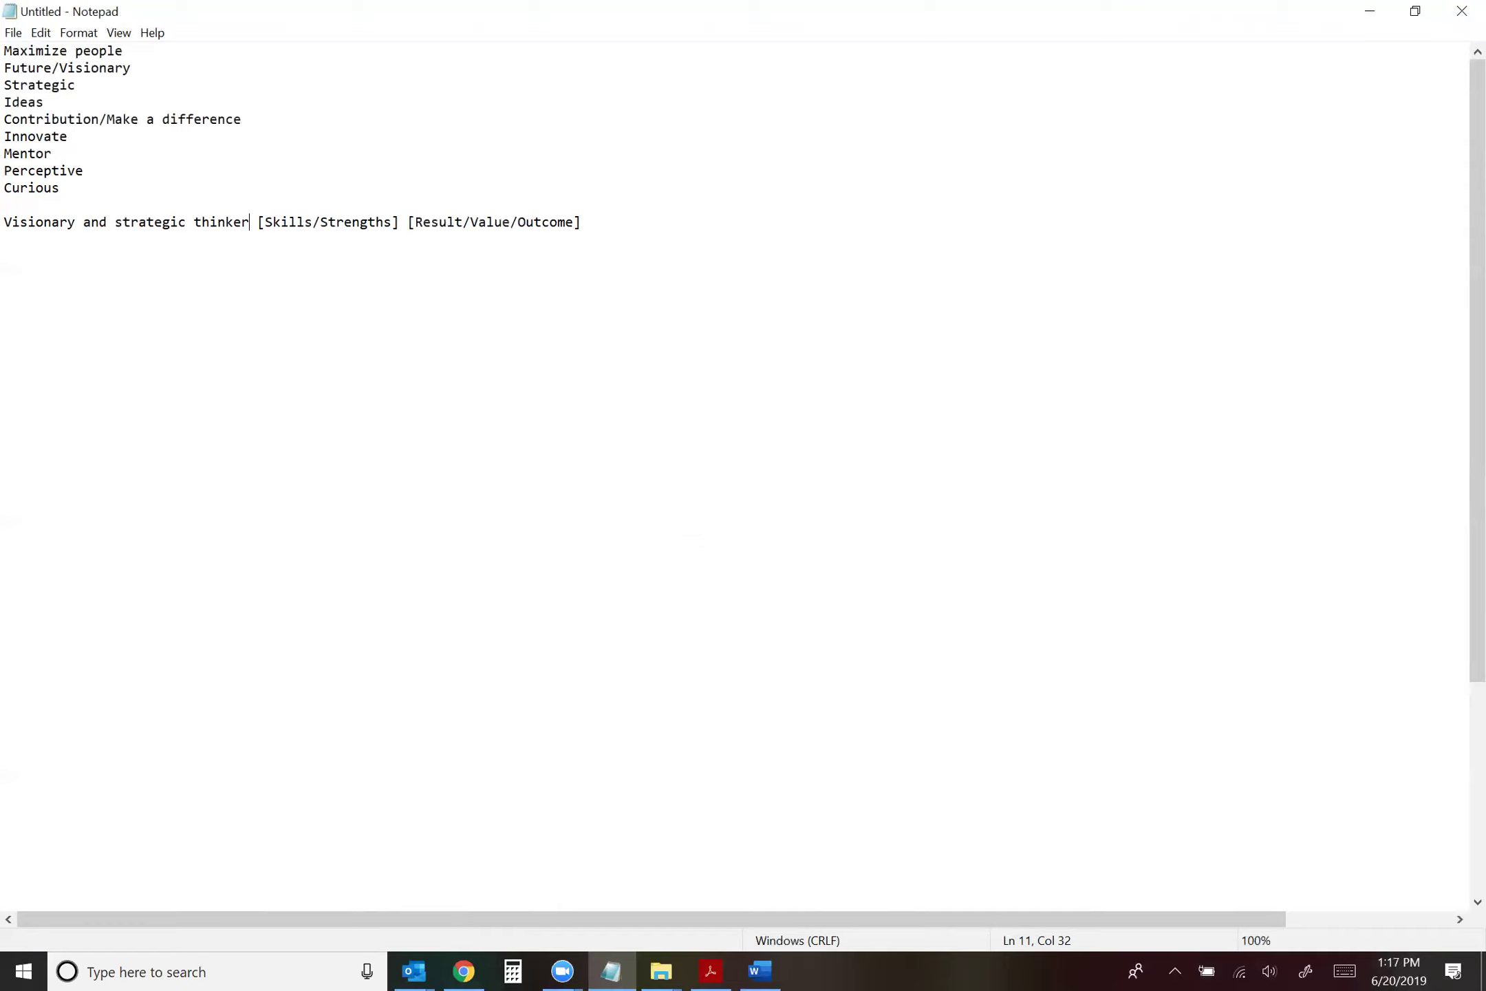
Replace the Skills/Strengths placeholder so the sentence reads 'who generate and innovate creative ideas'.
type("who")
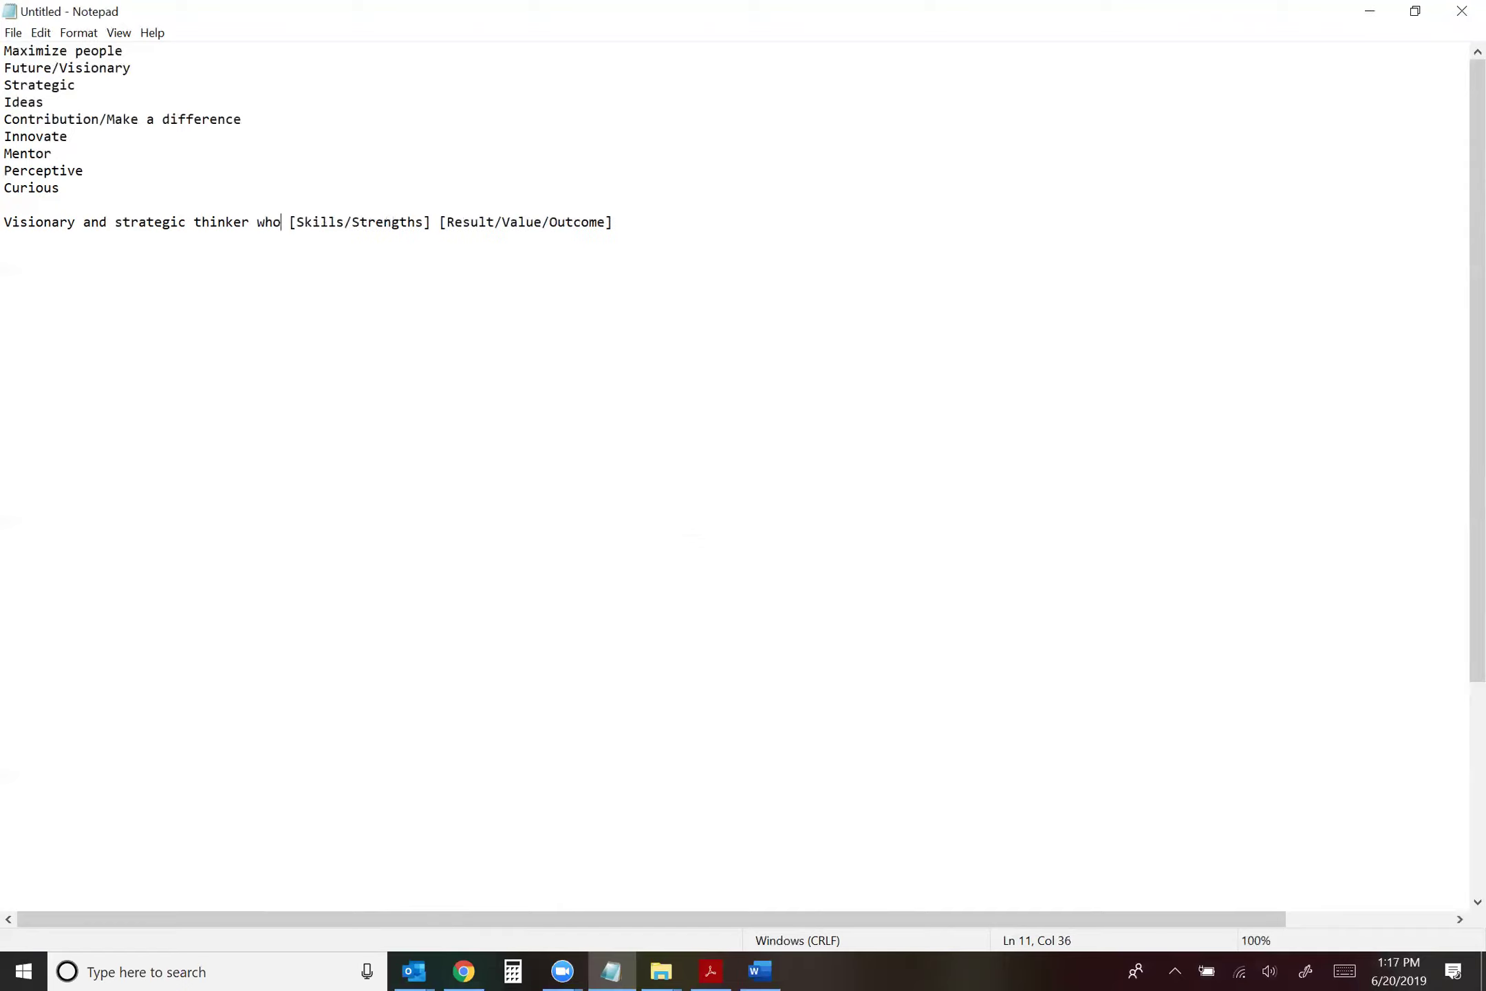
left_click_drag(431, 223, 292, 220)
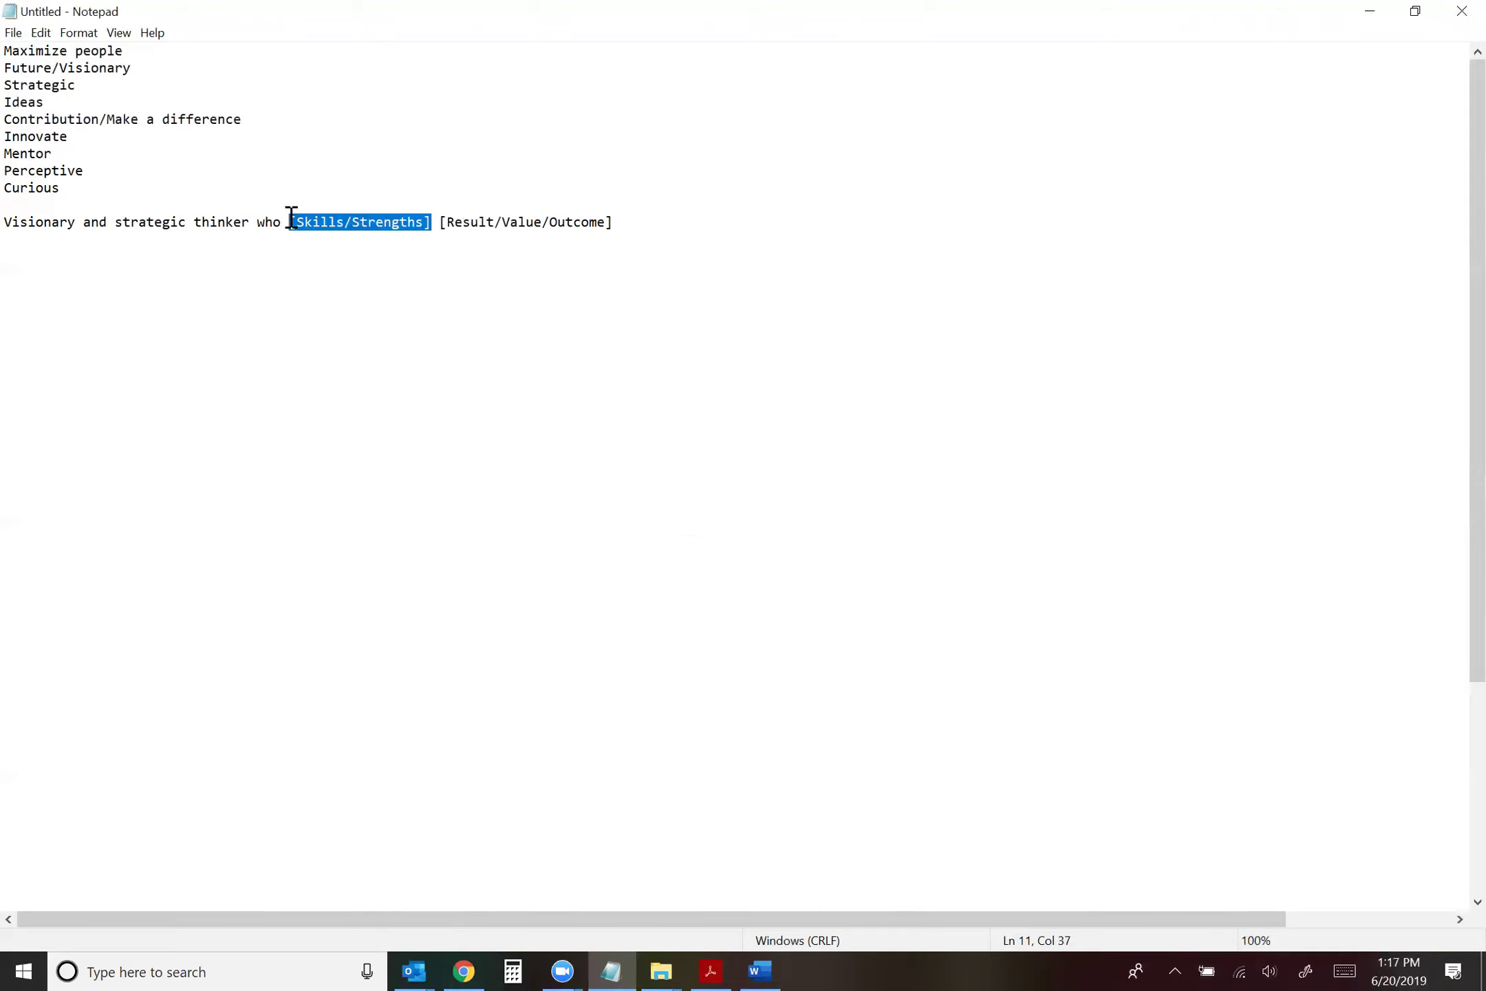
type("generate")
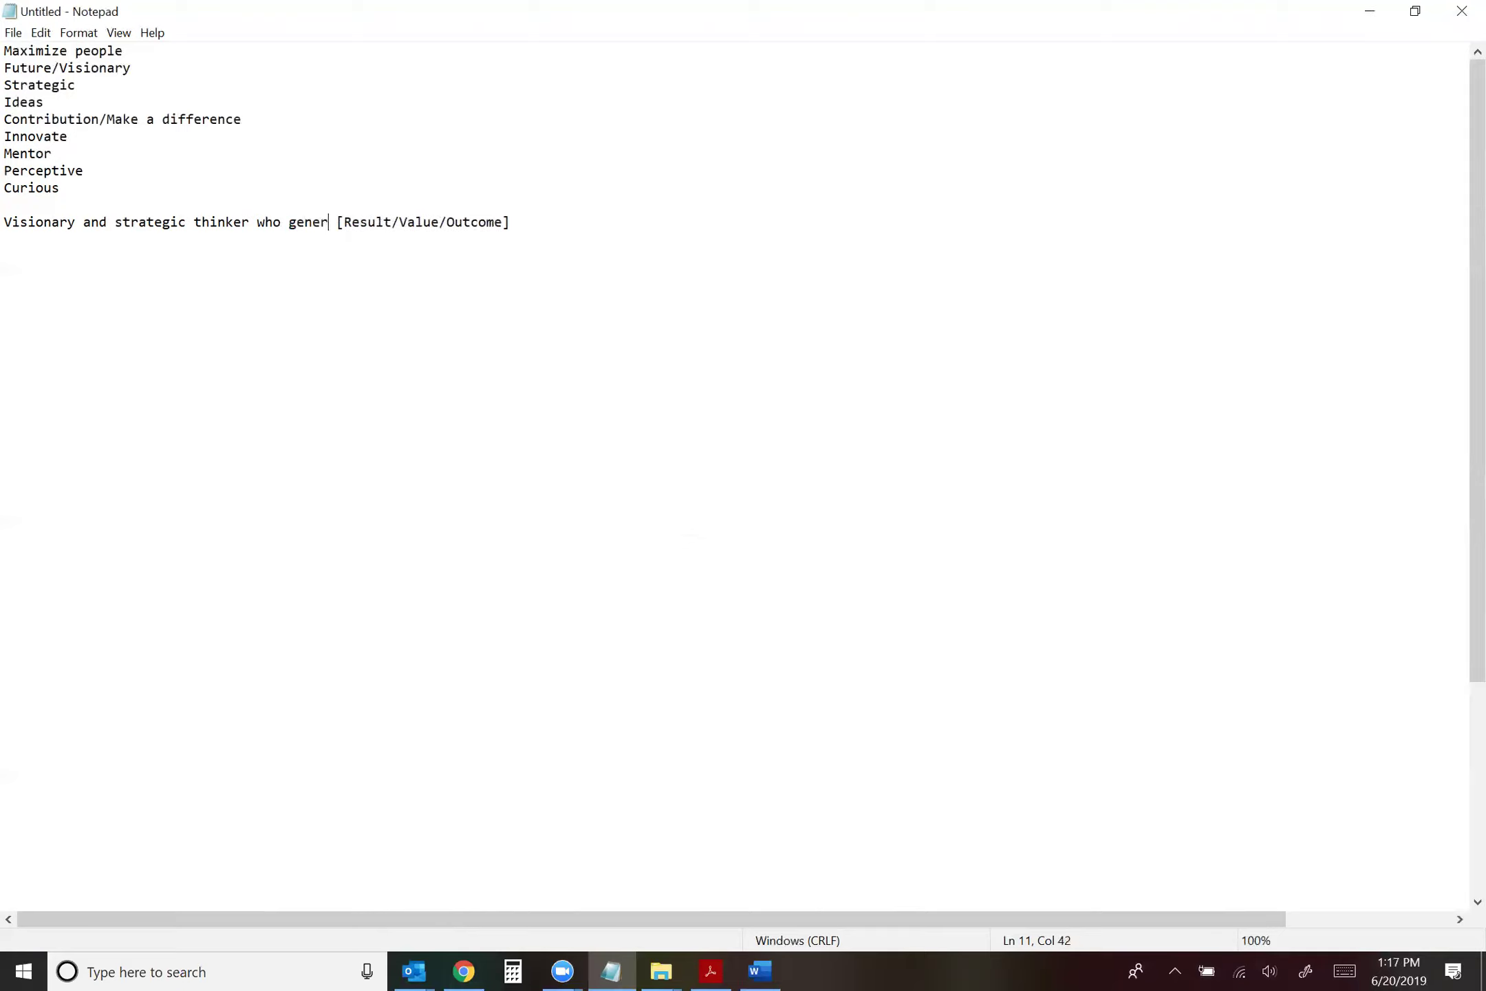
type(" creati")
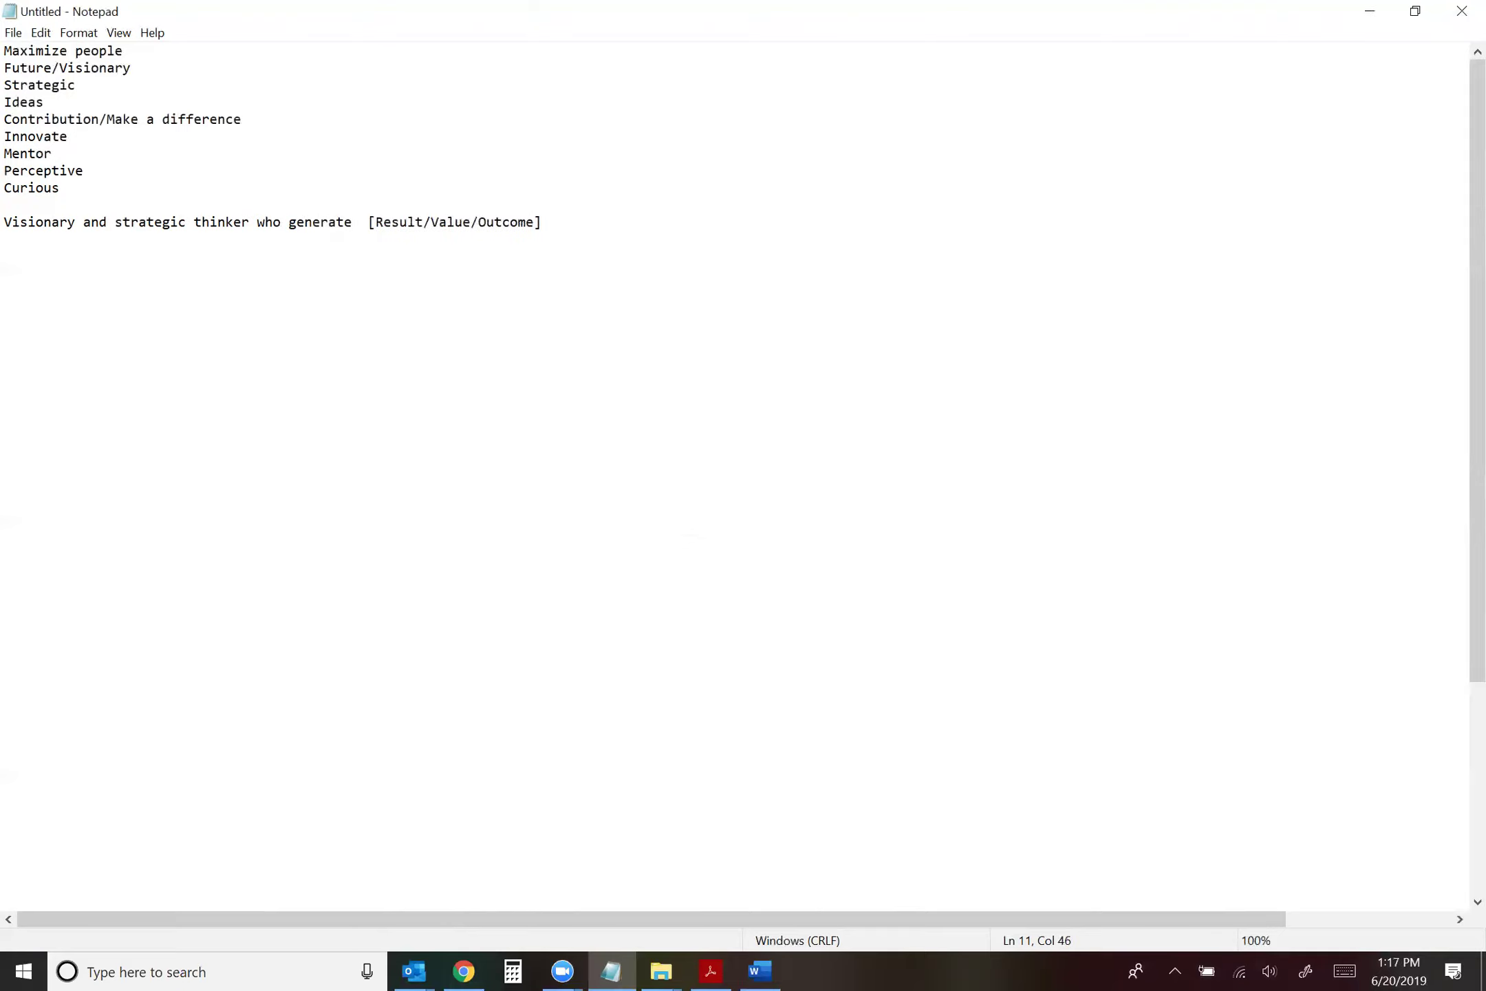
type("ve idea")
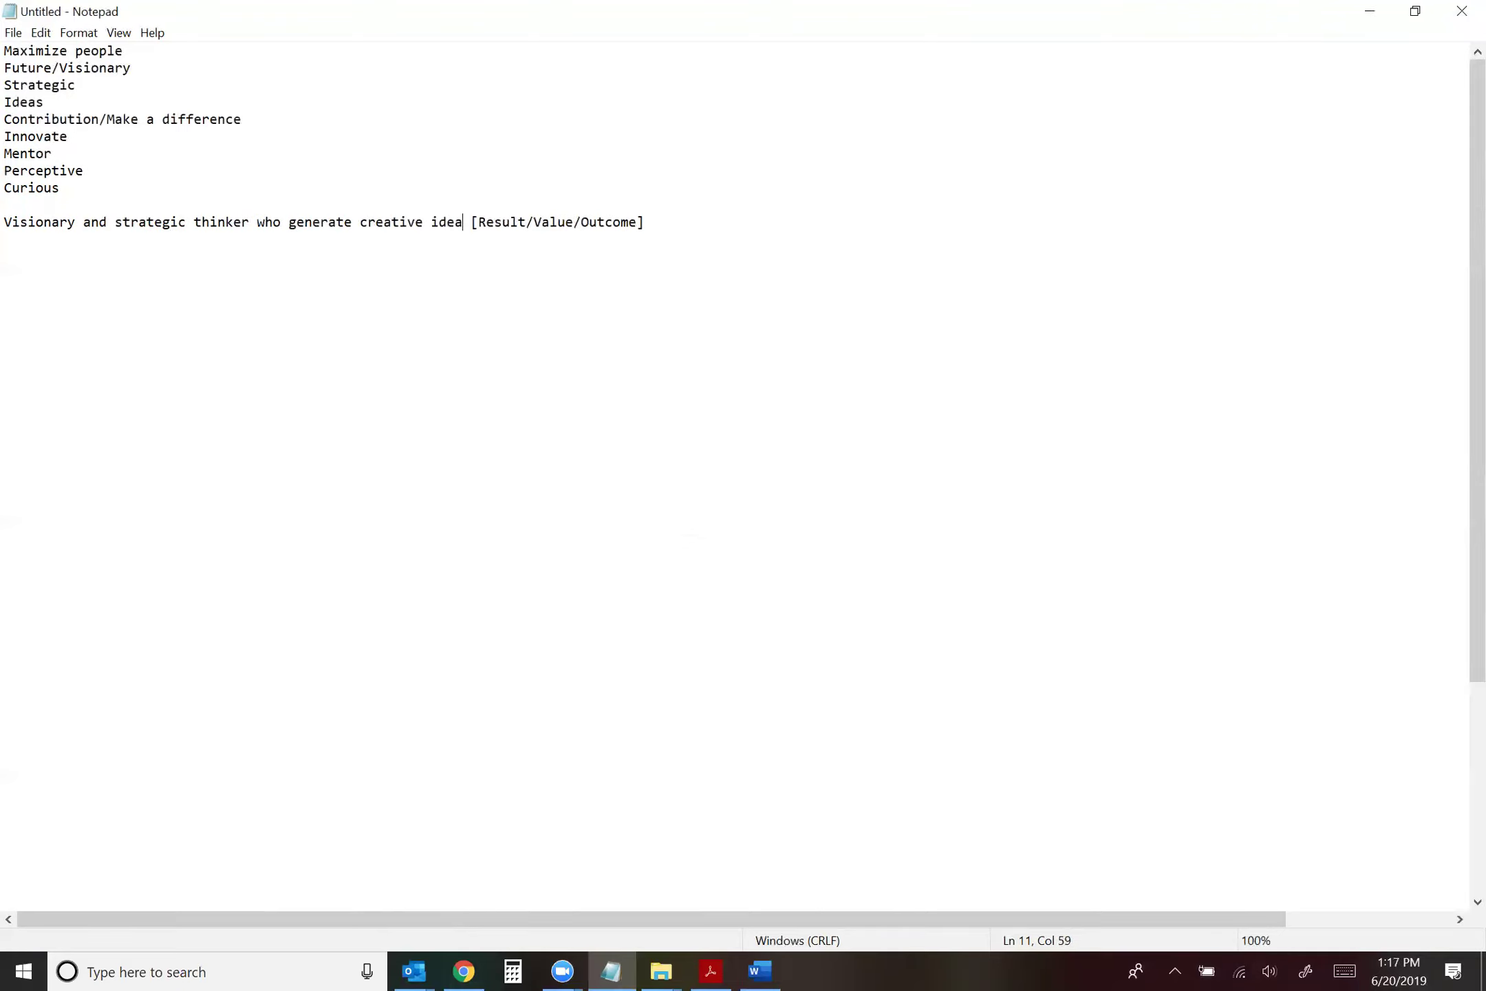
type("s")
key("Left")
key("Left")
key("Left")
key("Left")
key("Left")
key("Left")
key("Left")
key("Left")
key("Left")
key("Left")
key("Left")
key("Left")
key("Left")
key("Left")
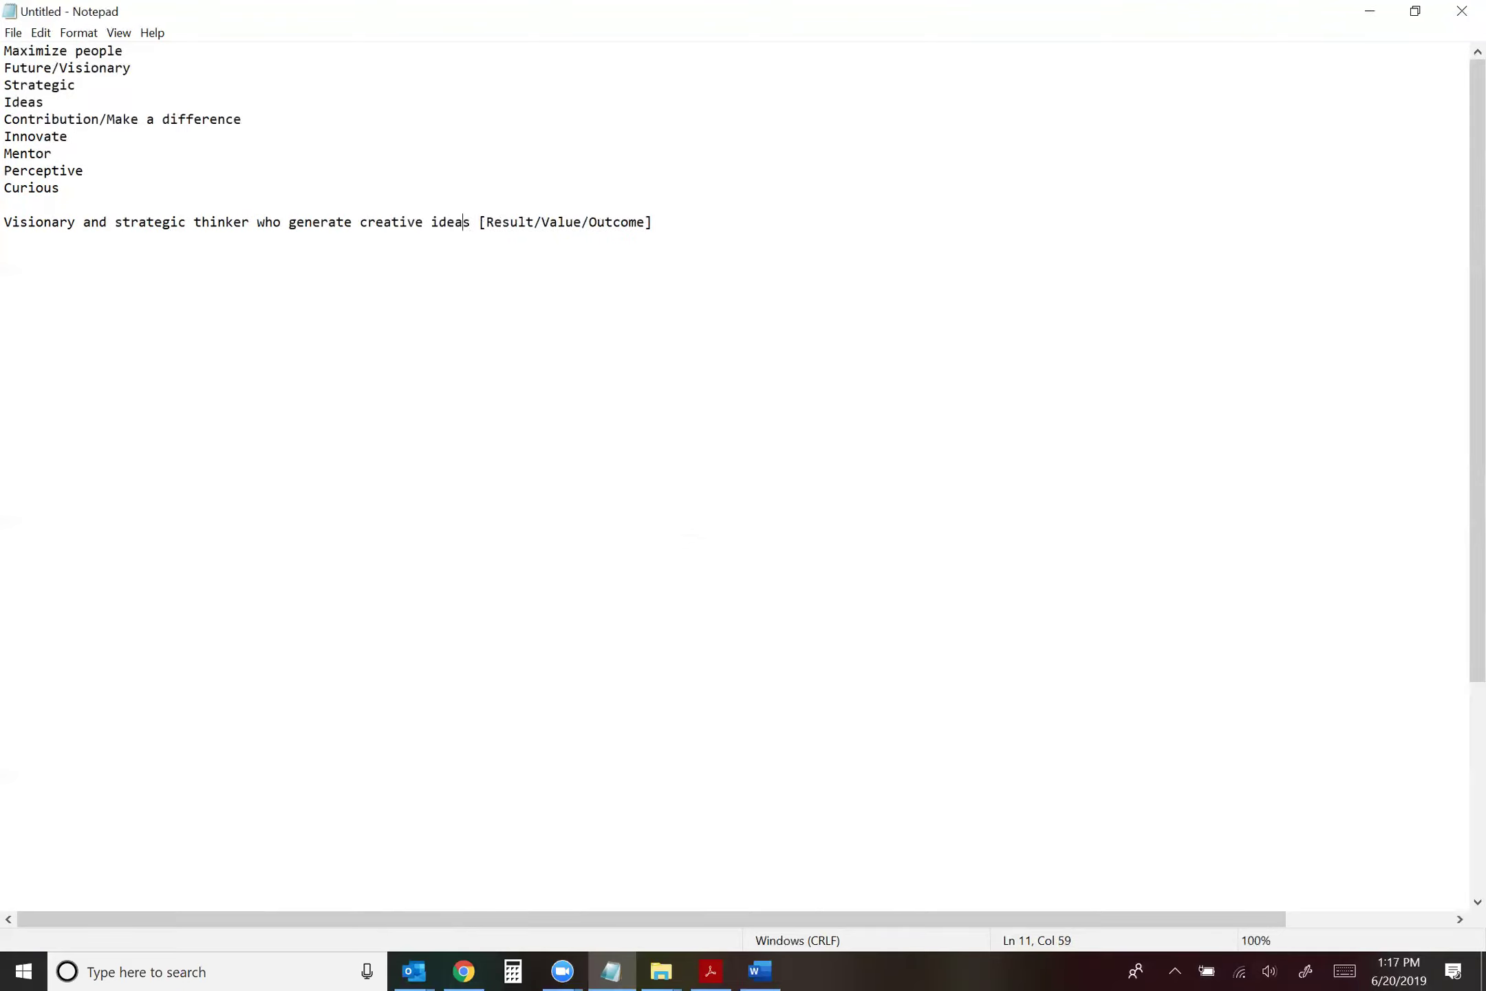
type("and innova")
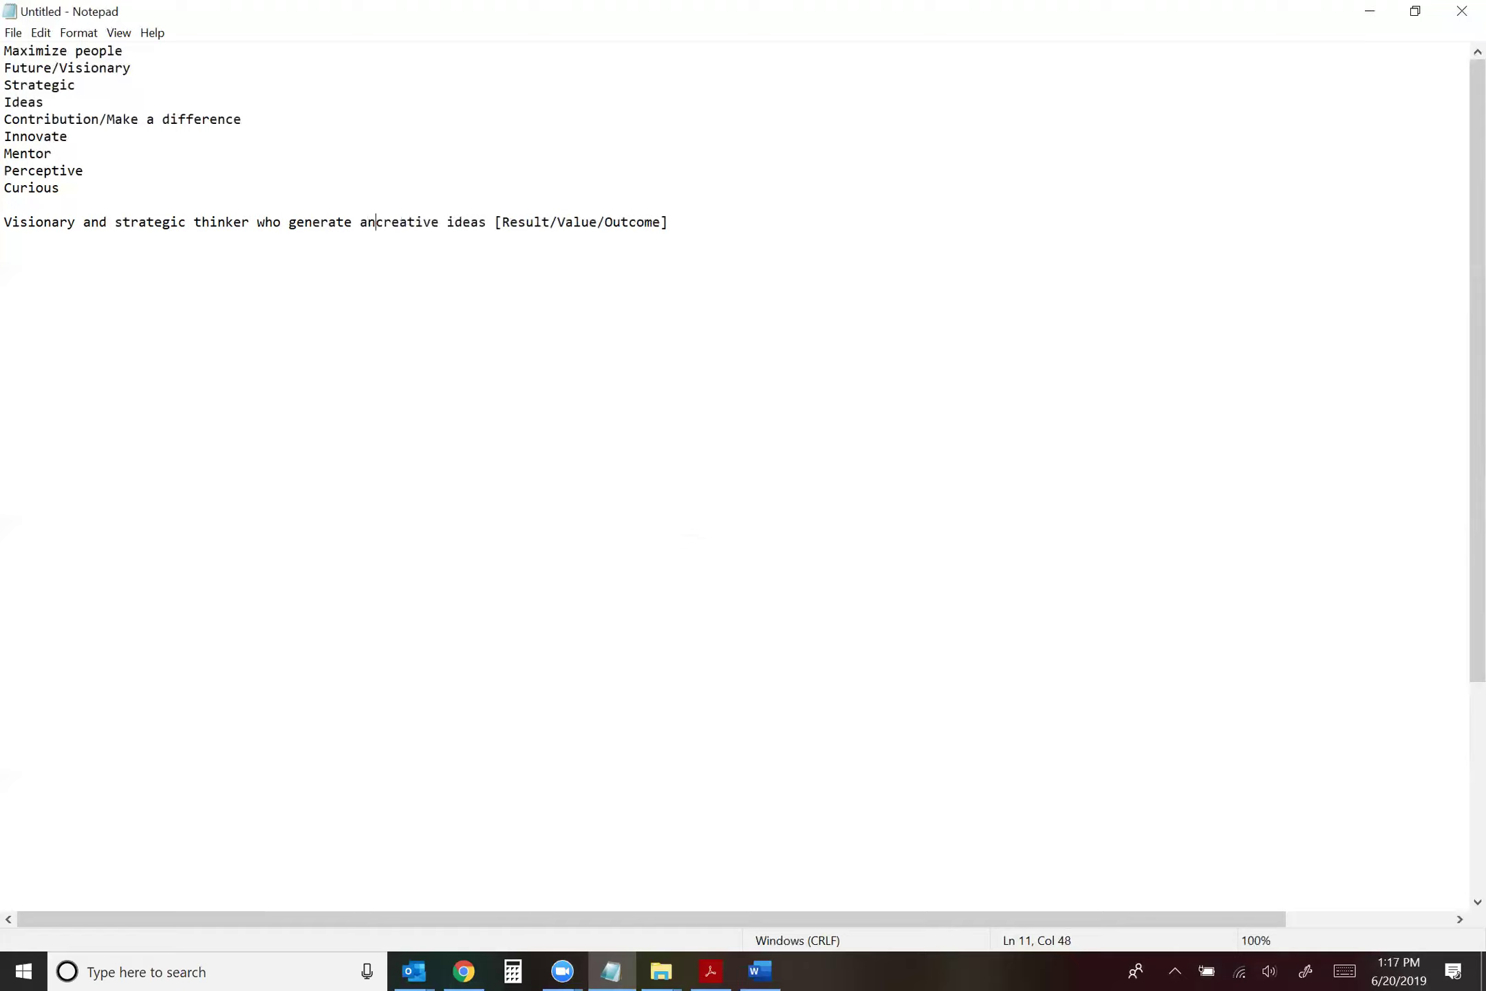
type("t")
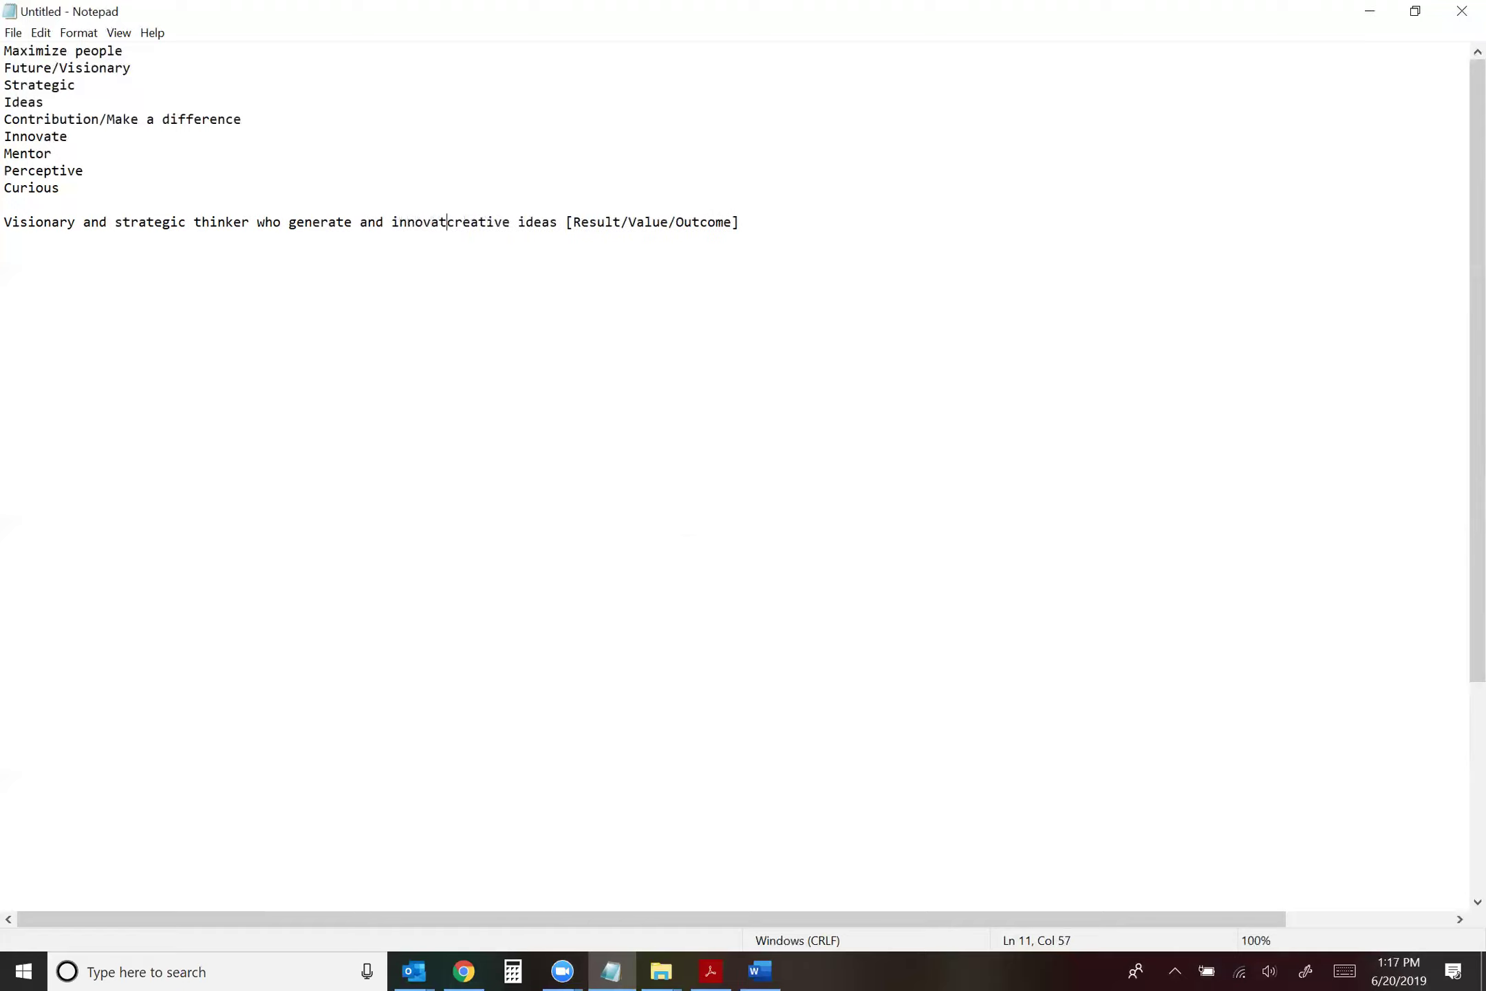
type("e")
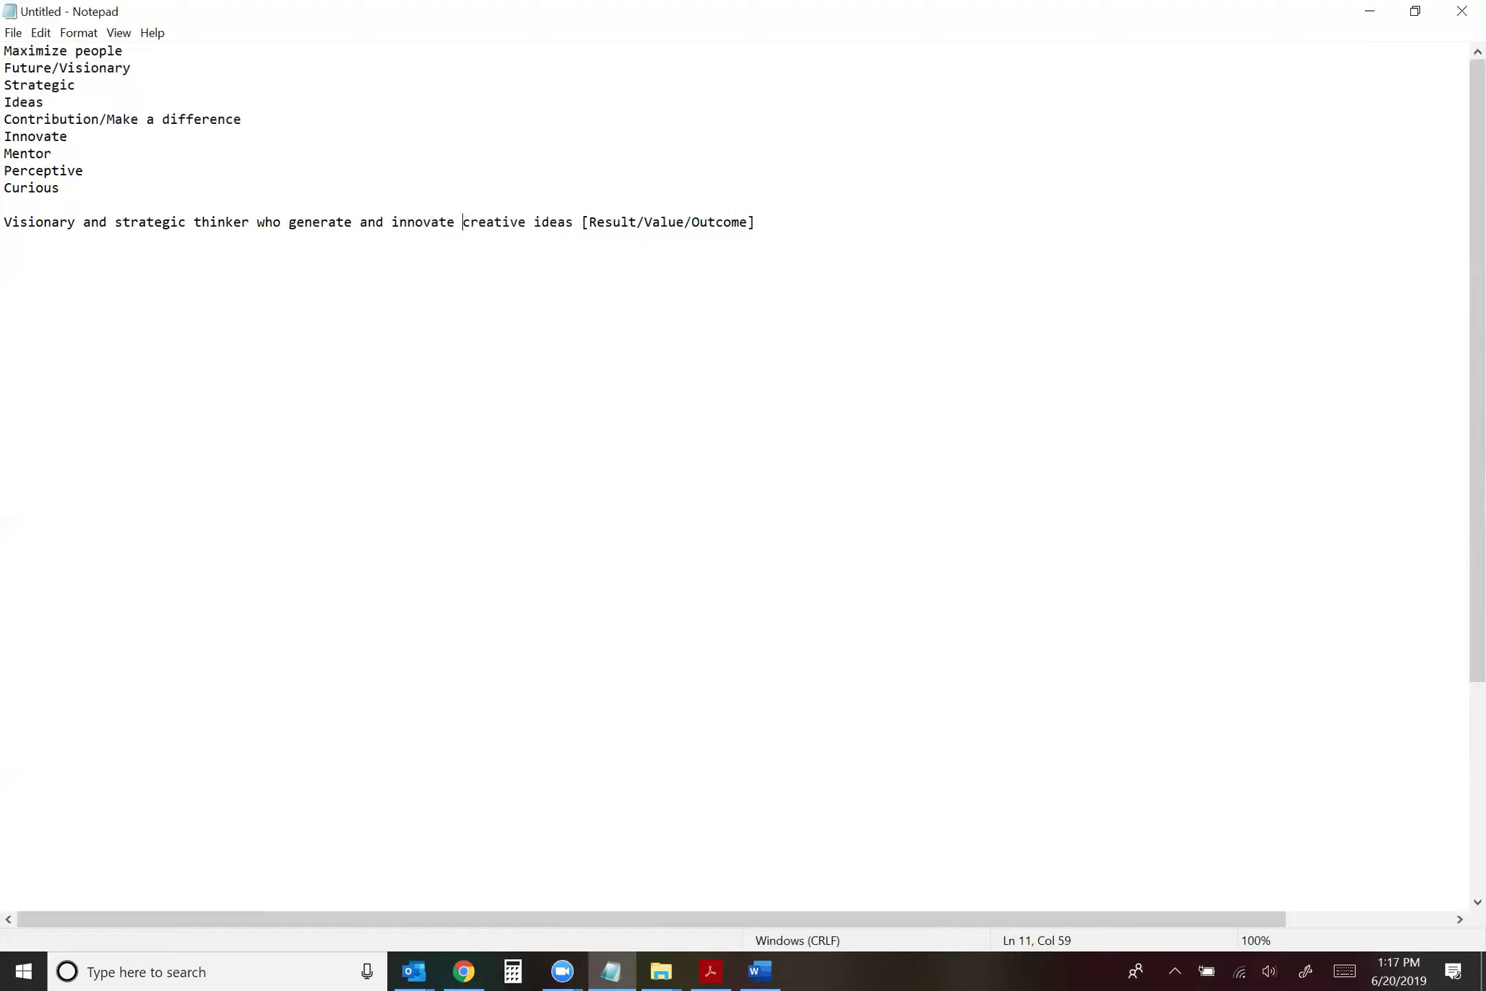
Continue it with 'to maximize people to help them move into roles where their greatest potential can be lived out.'.
left_click(572, 222)
type("to man")
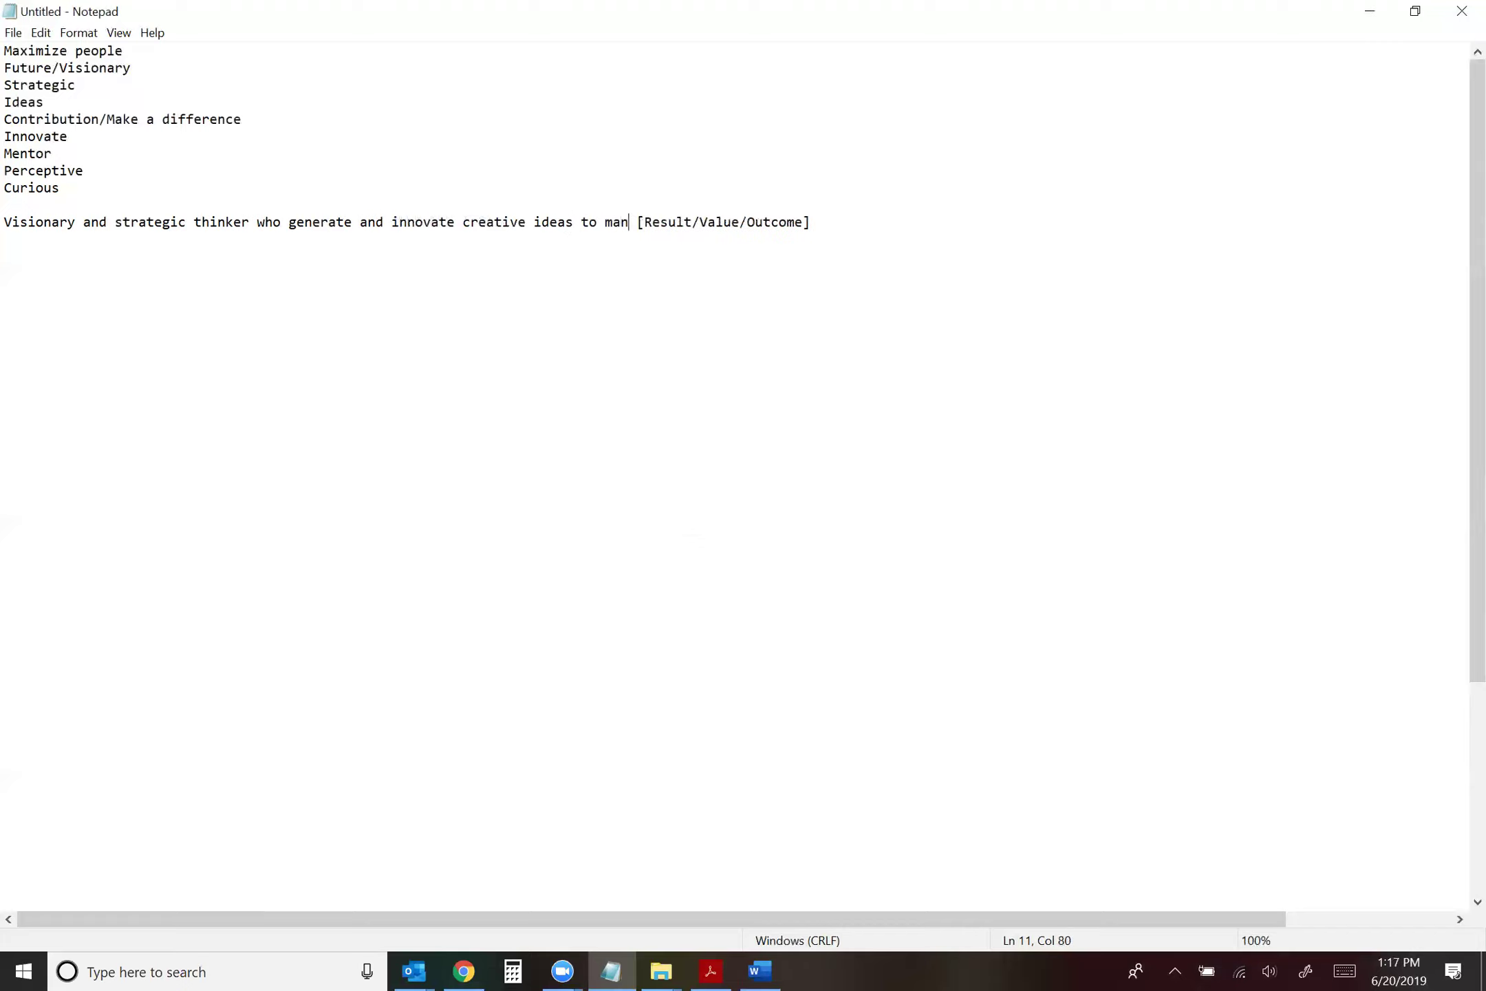
key("BackSpace")
type("ximize people")
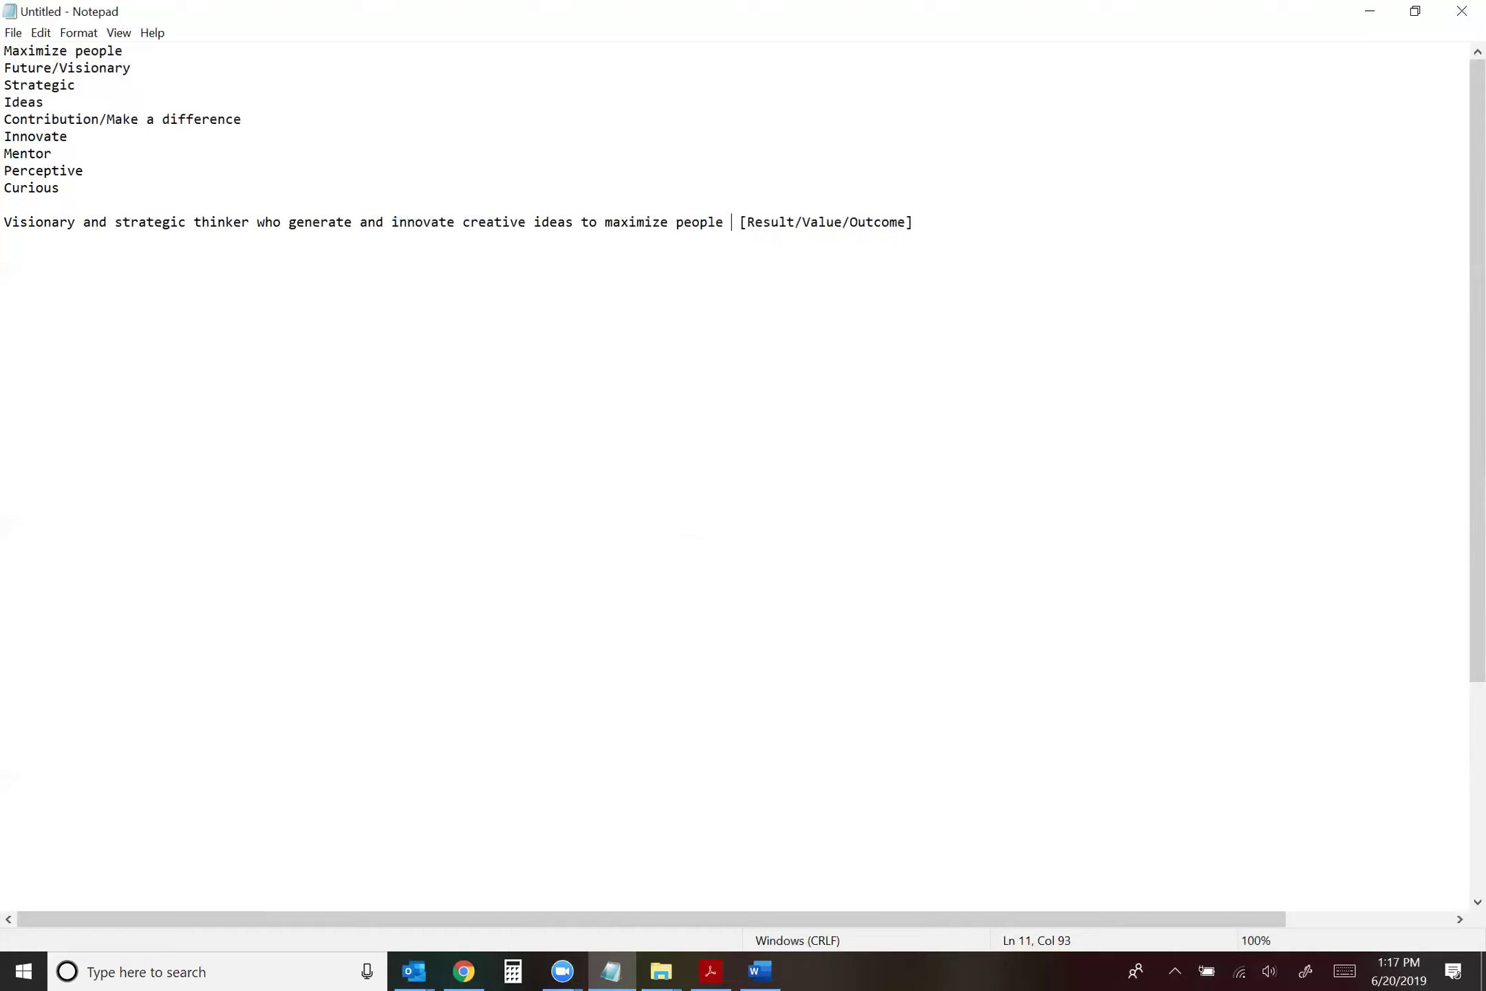
type(" to help them")
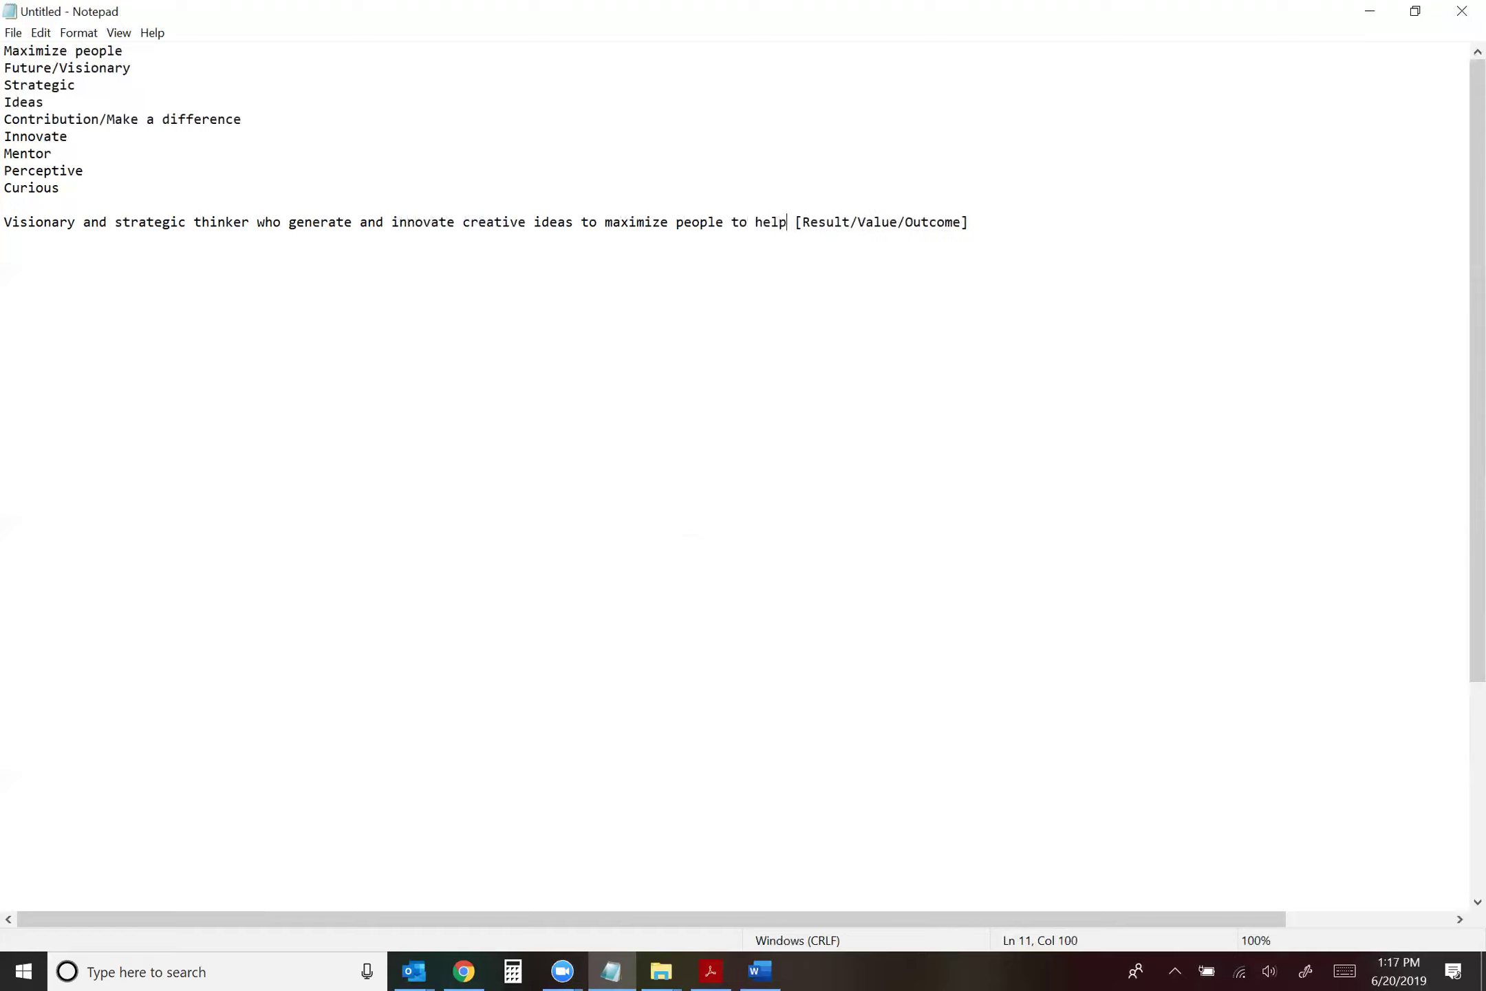
type(" move into ")
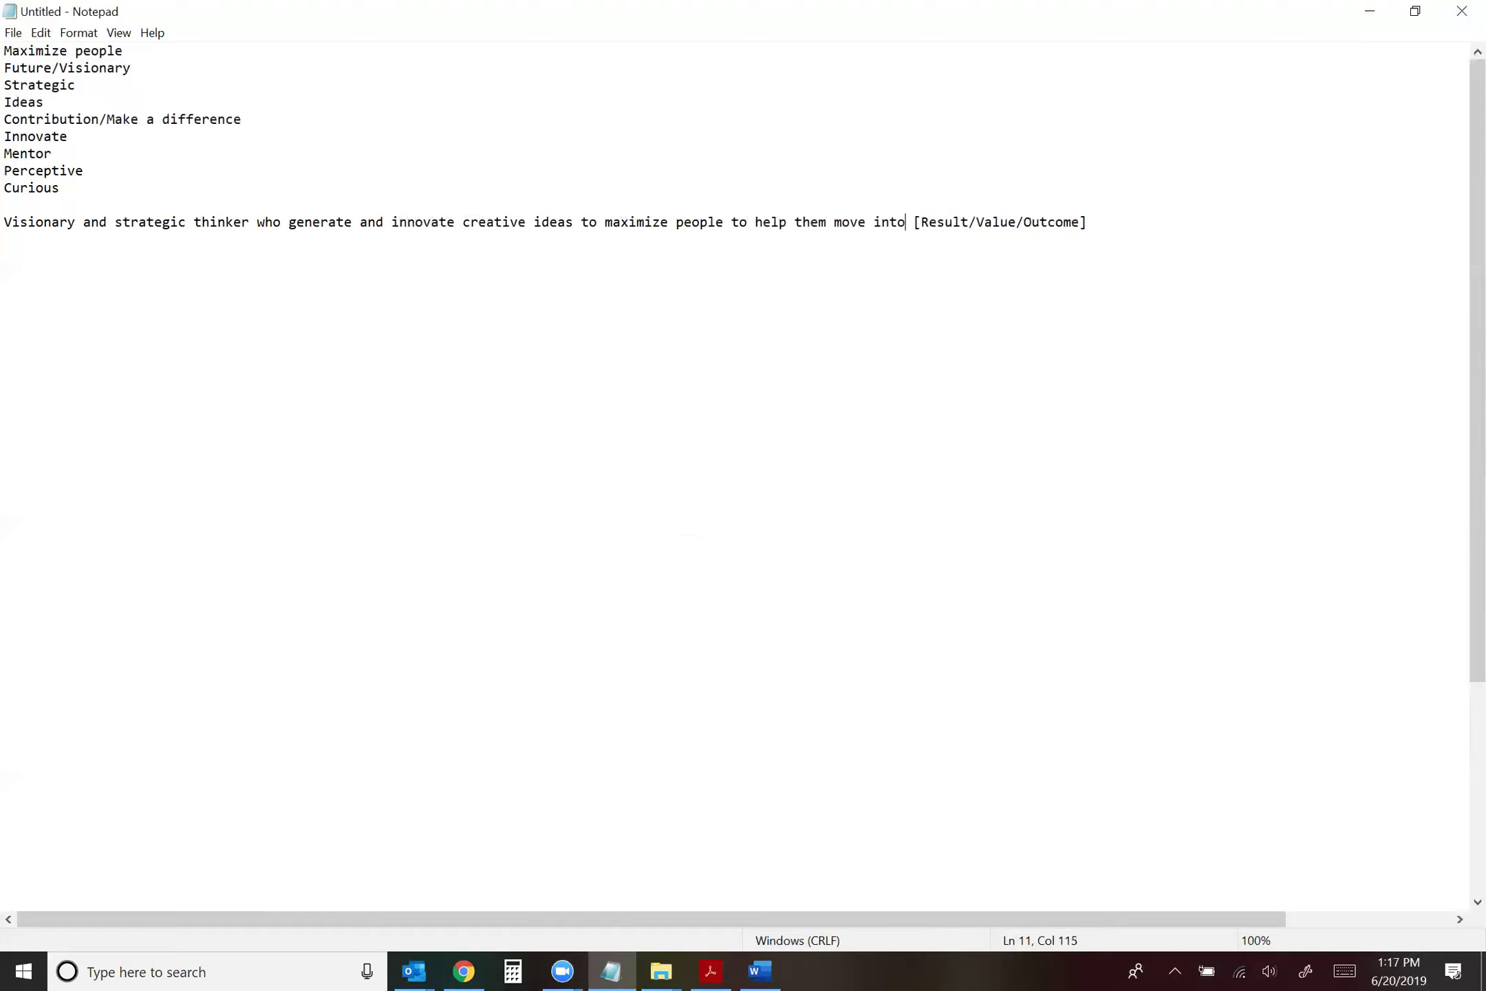
type("roles where ")
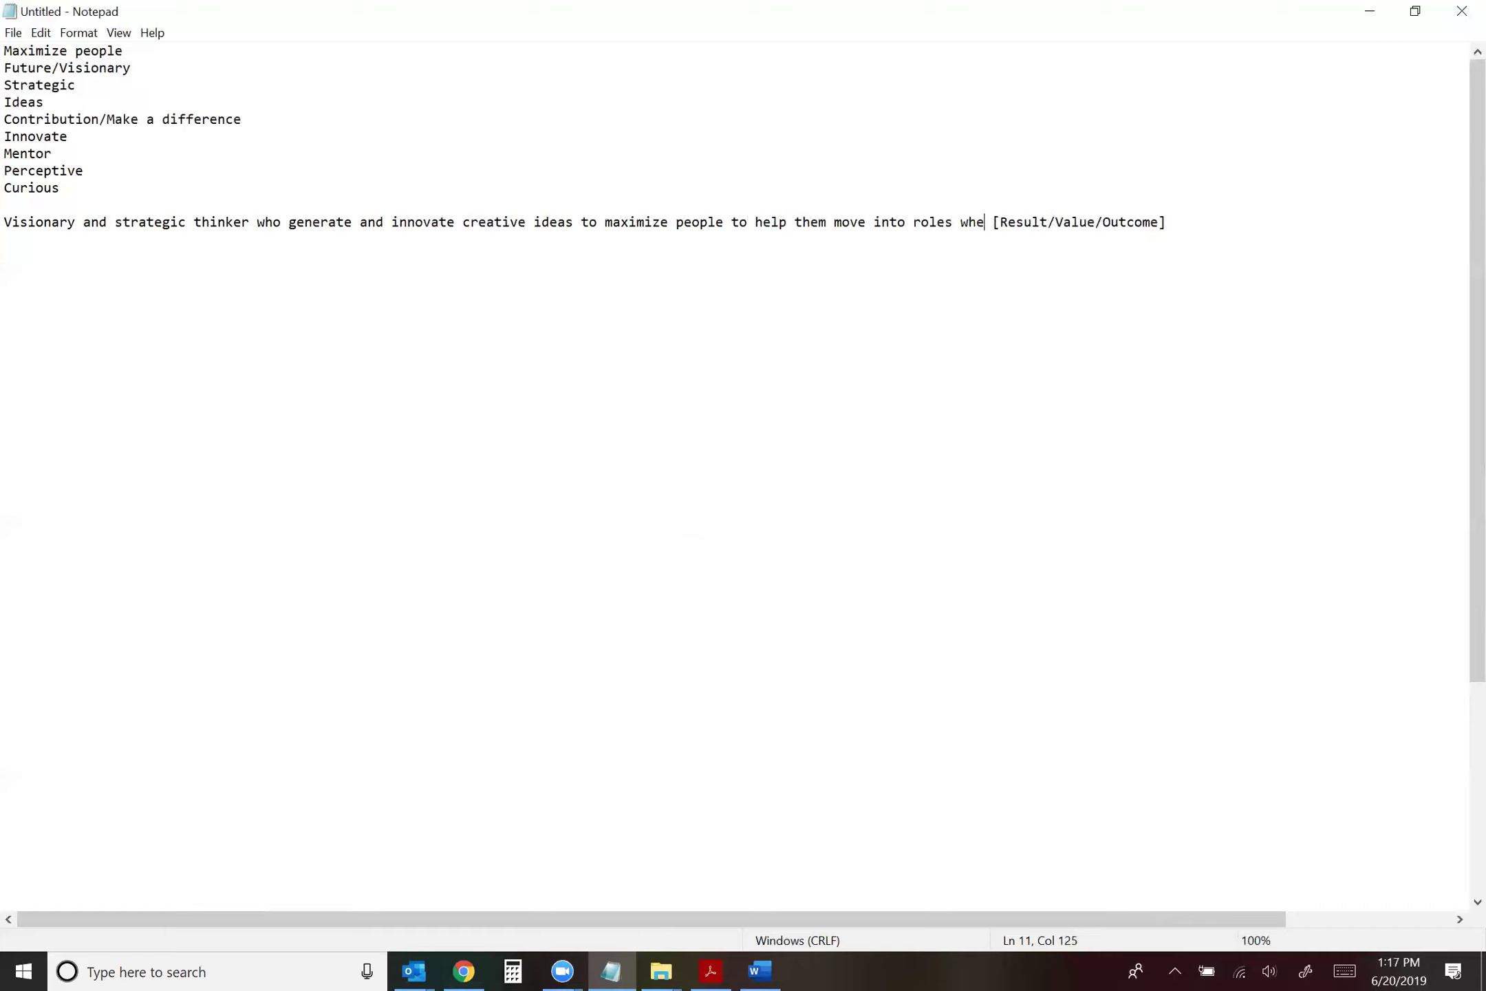
type("their greatest")
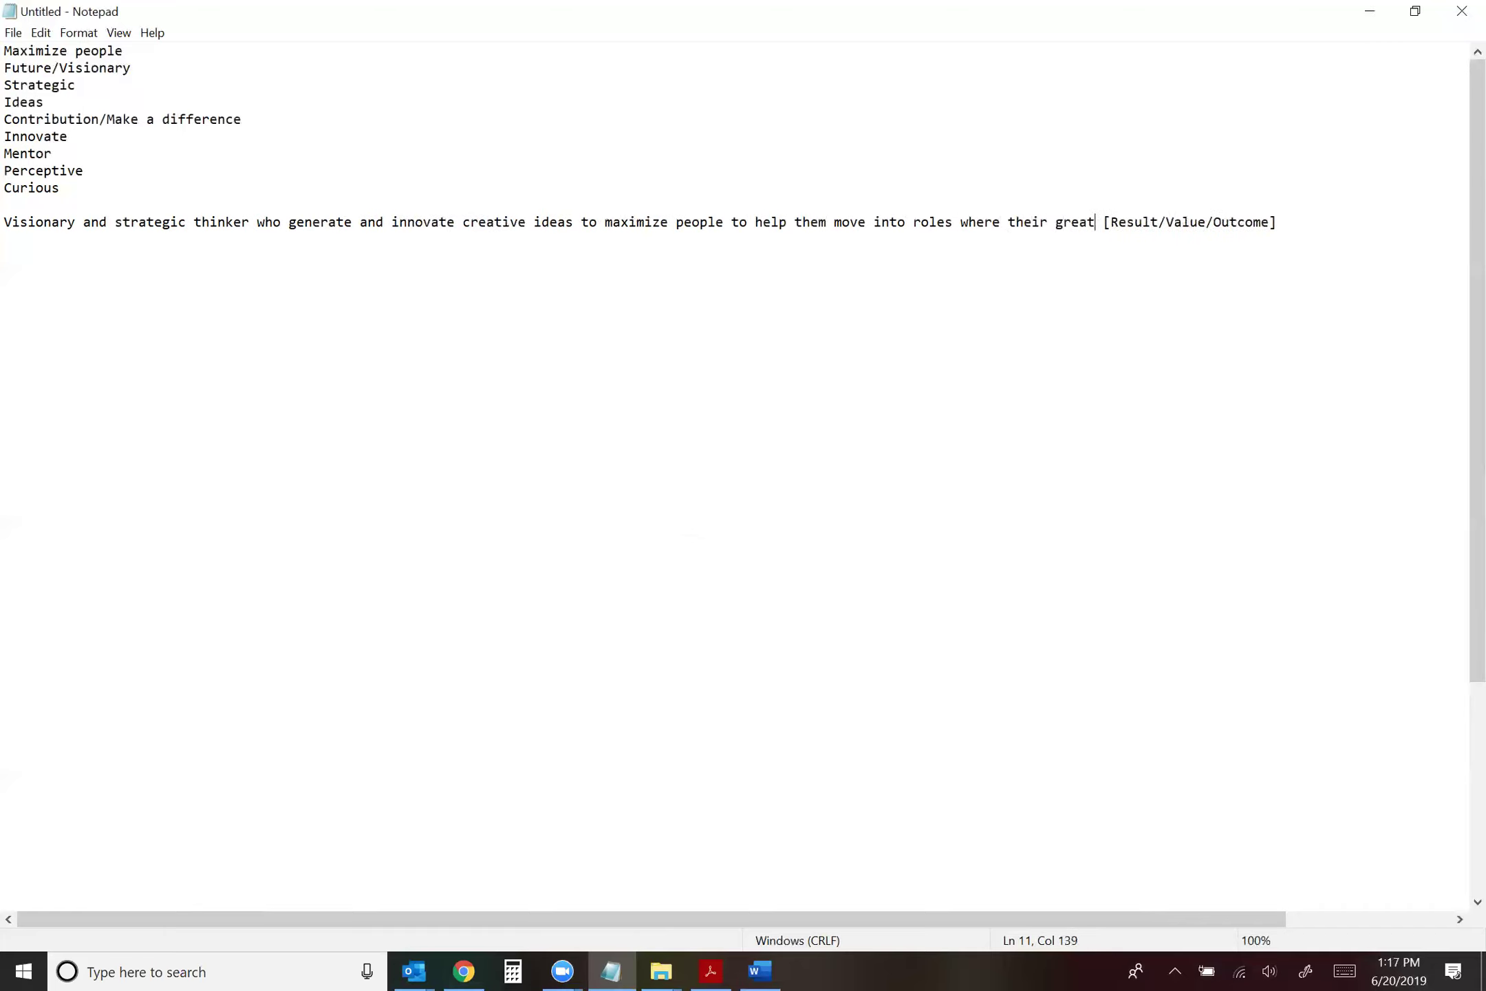
type(" potential ca")
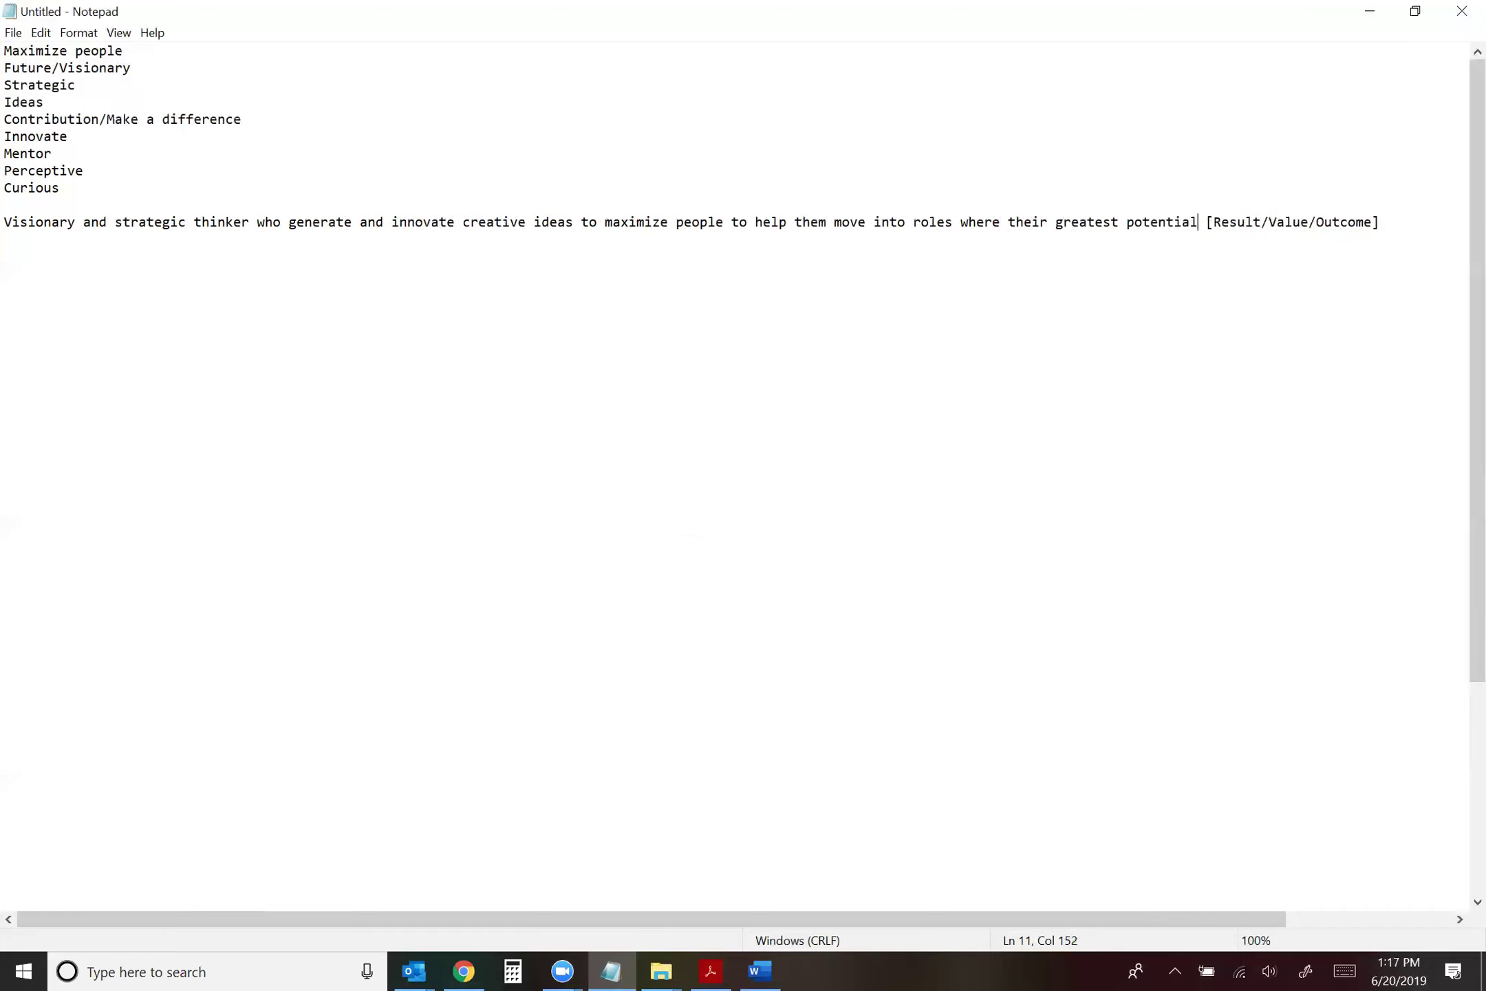
type("n be lived")
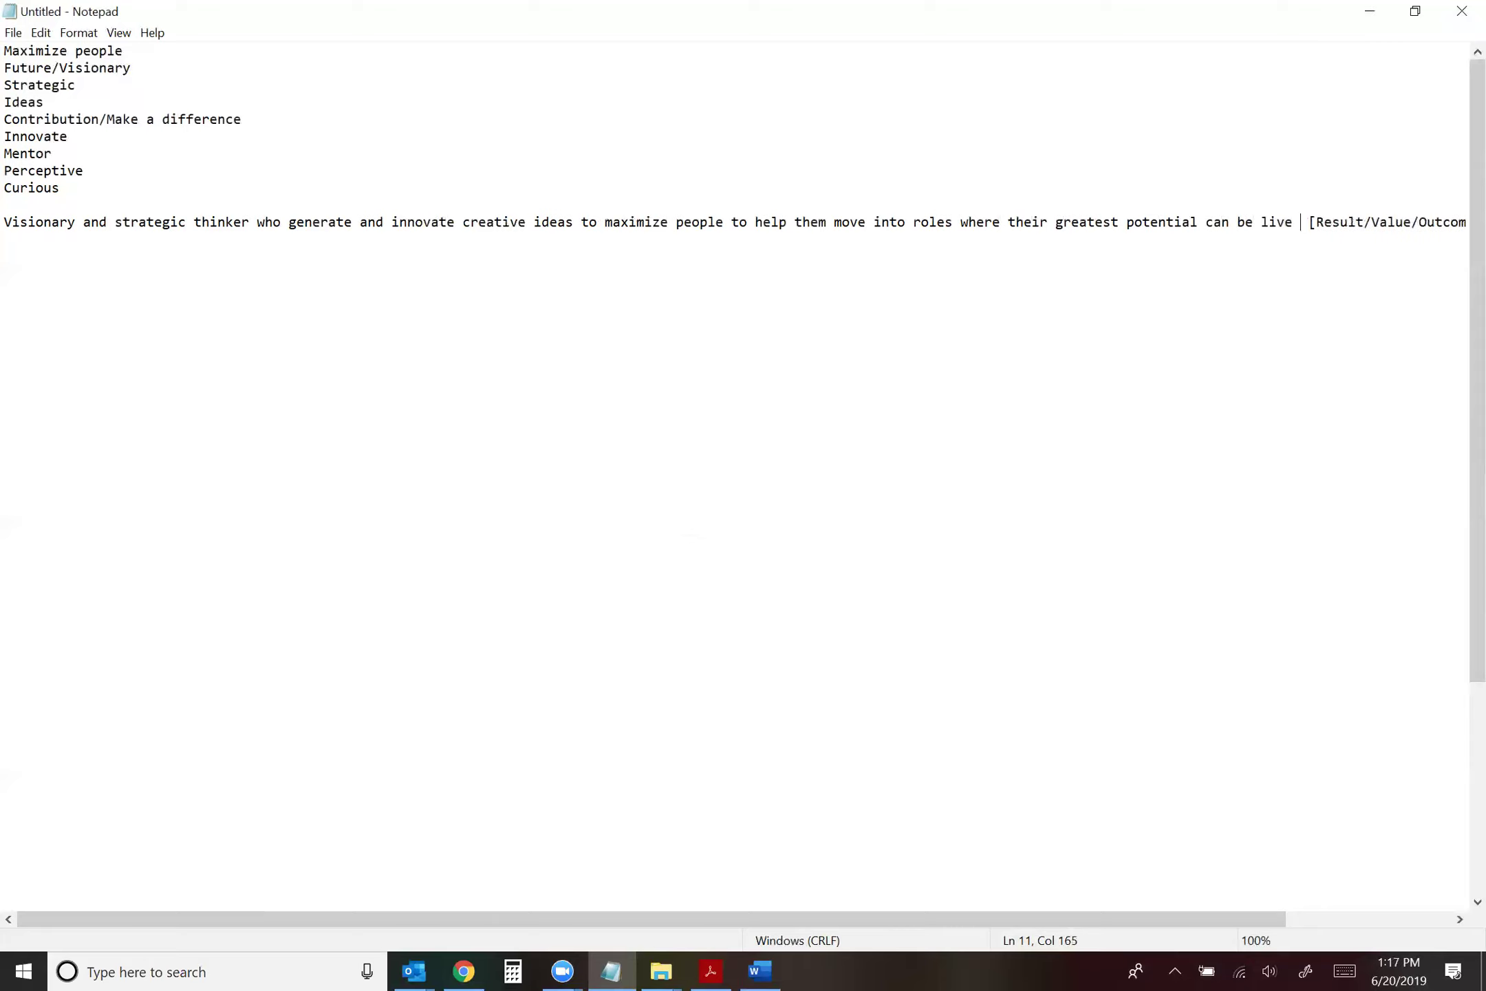
type(" out.")
Delete the leftover [Result/Value/Outcome] placeholder from the statement.
key("Return")
key("Return")
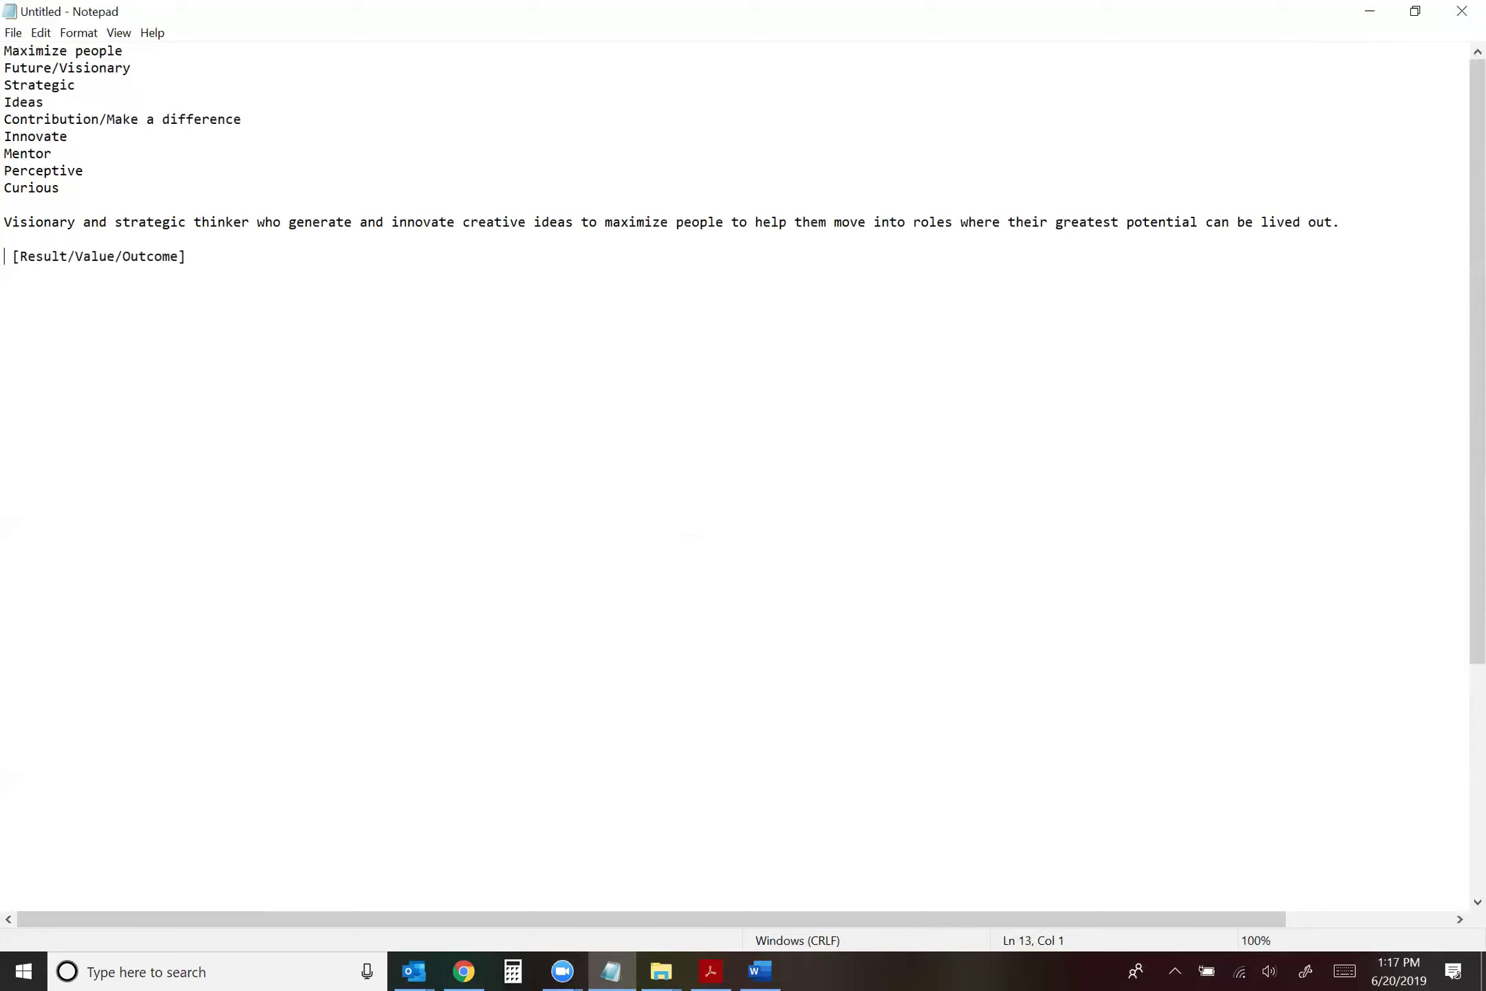
left_click_drag(156, 255, 9, 255)
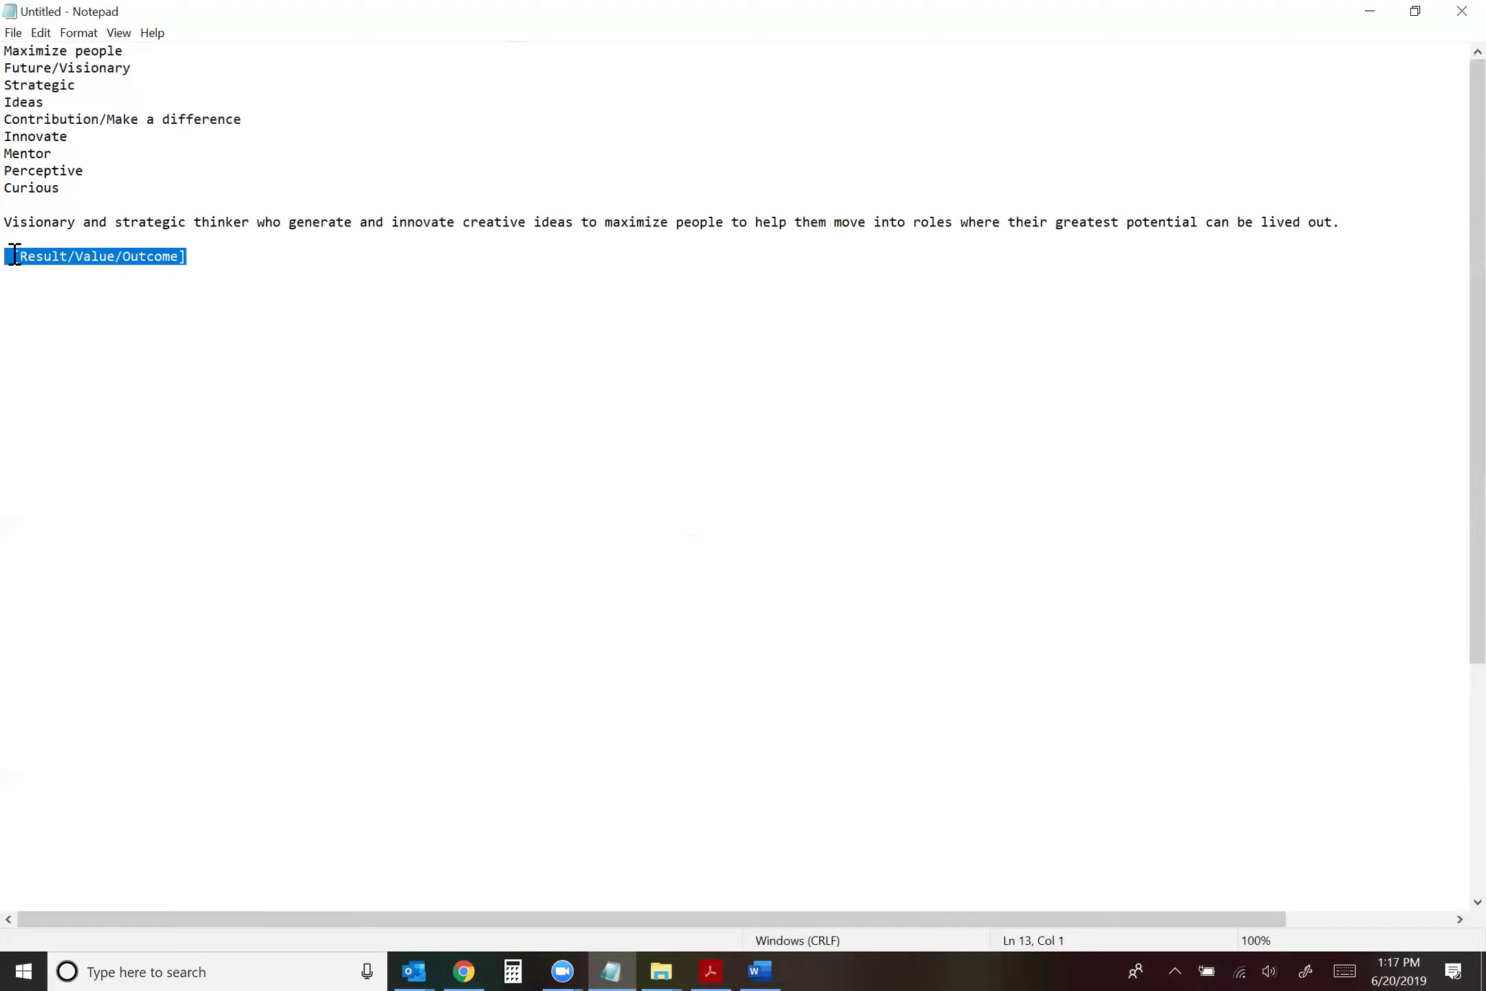
key("BackSpace")
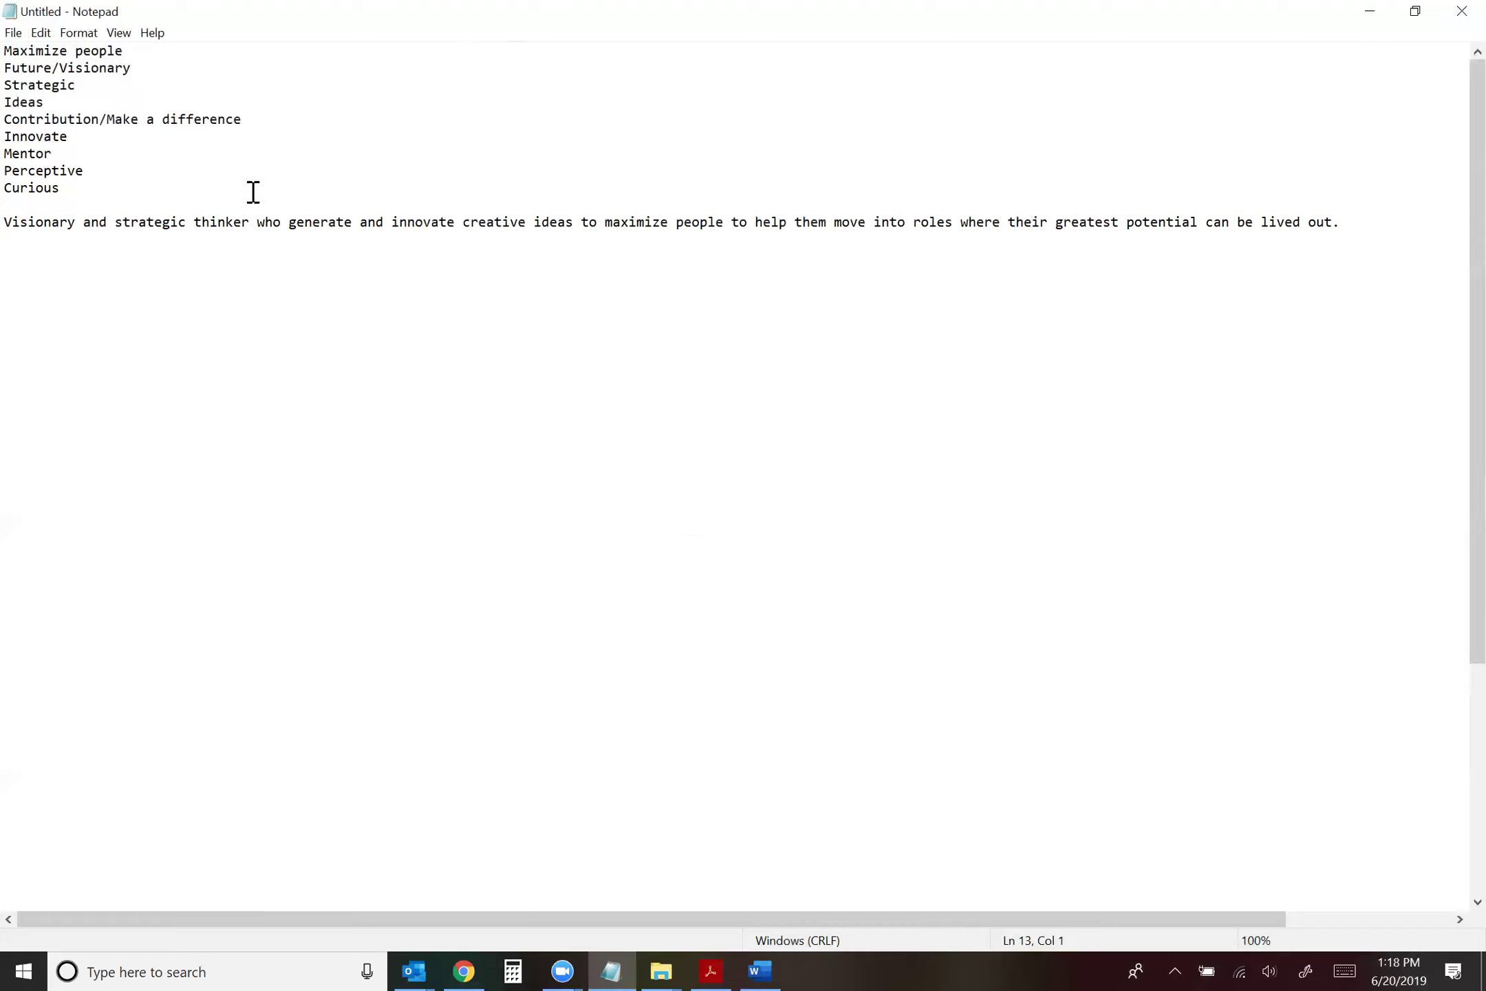
Change to 'generates and innovates' and 'and help them', then select the finished sentence.
left_click(352, 221)
type("s")
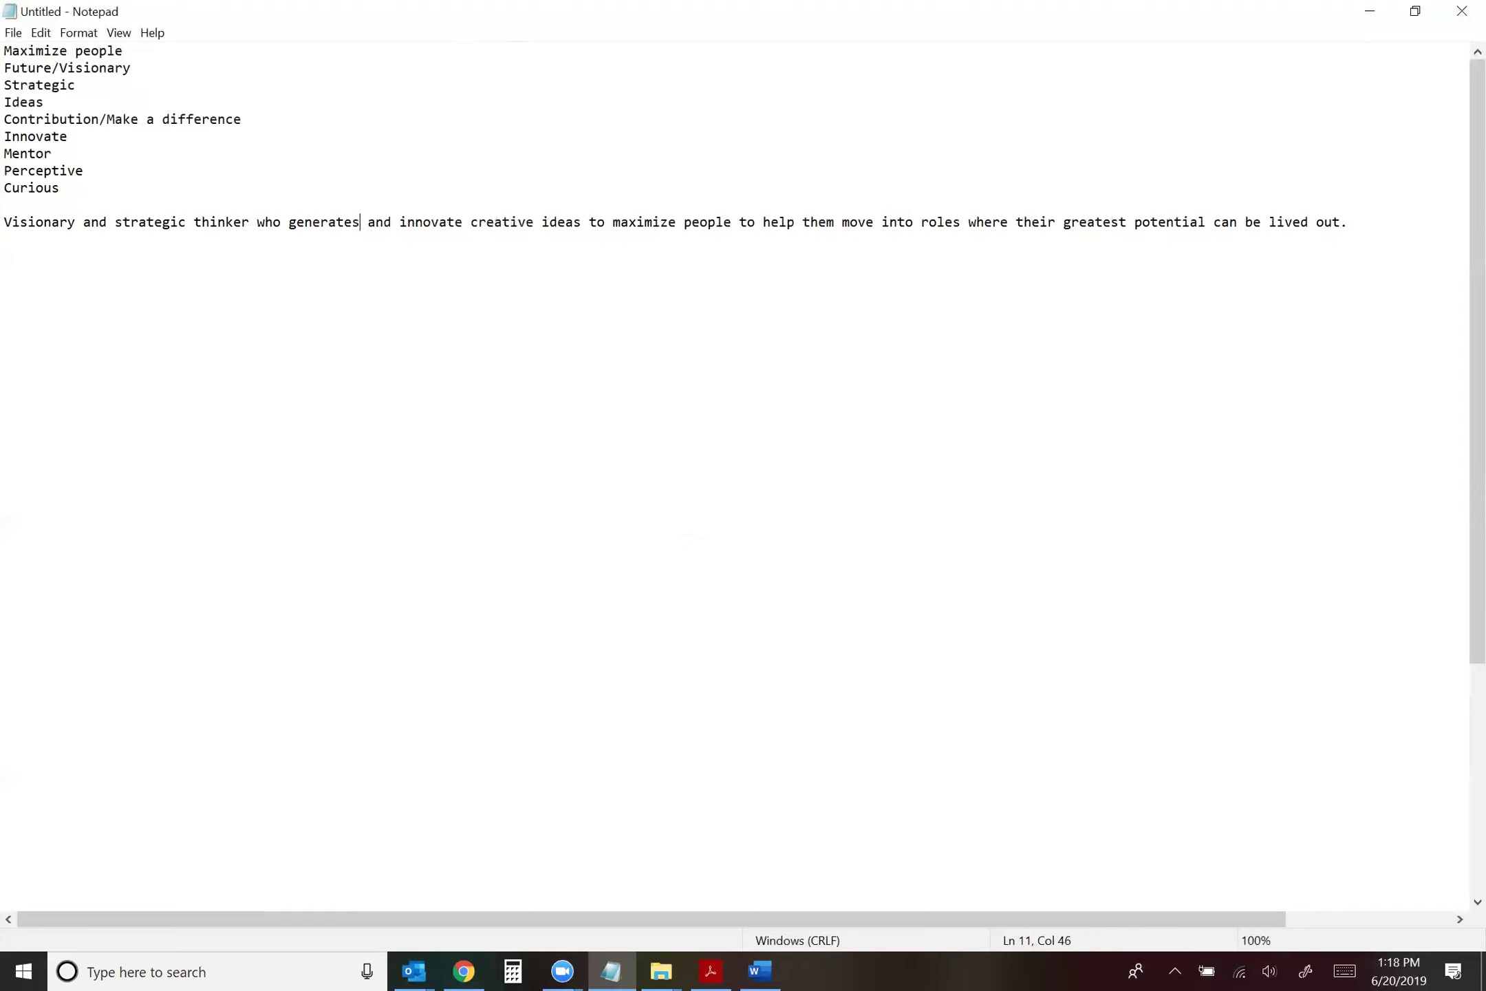
key("Right")
key("Right")
key("Right")
key("Right")
key("Right")
key("Right")
key("Right")
key("Right")
key("Right")
key("Right")
key("Right")
key("Right")
key("Right")
type("s")
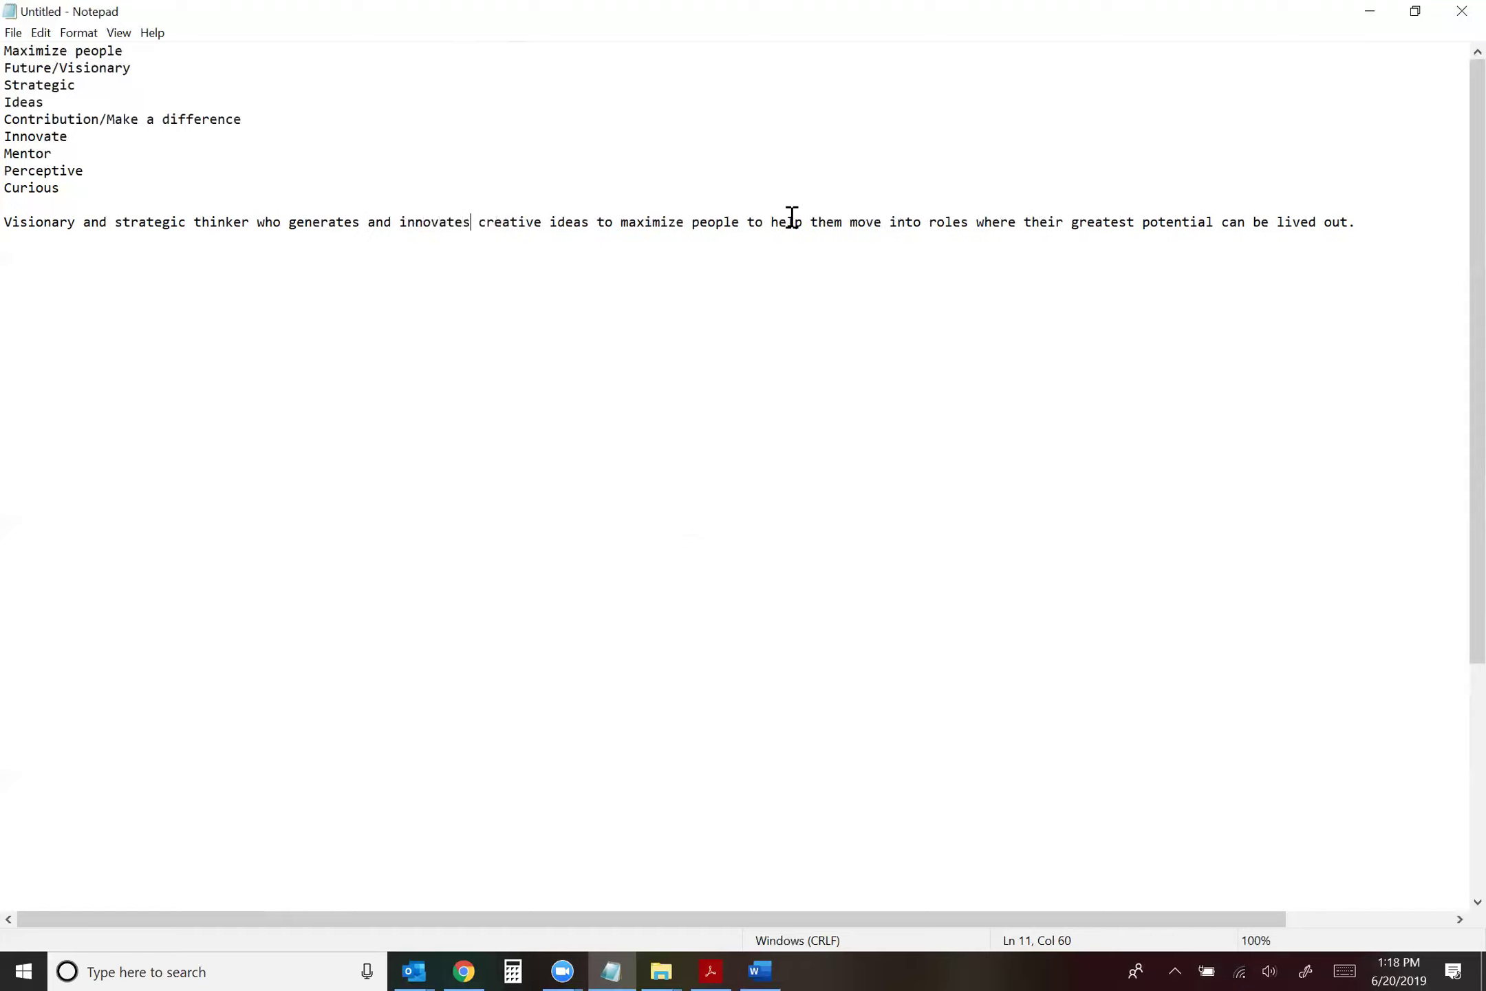
left_click(763, 222)
key("BackSpace")
key("BackSpace")
type("and")
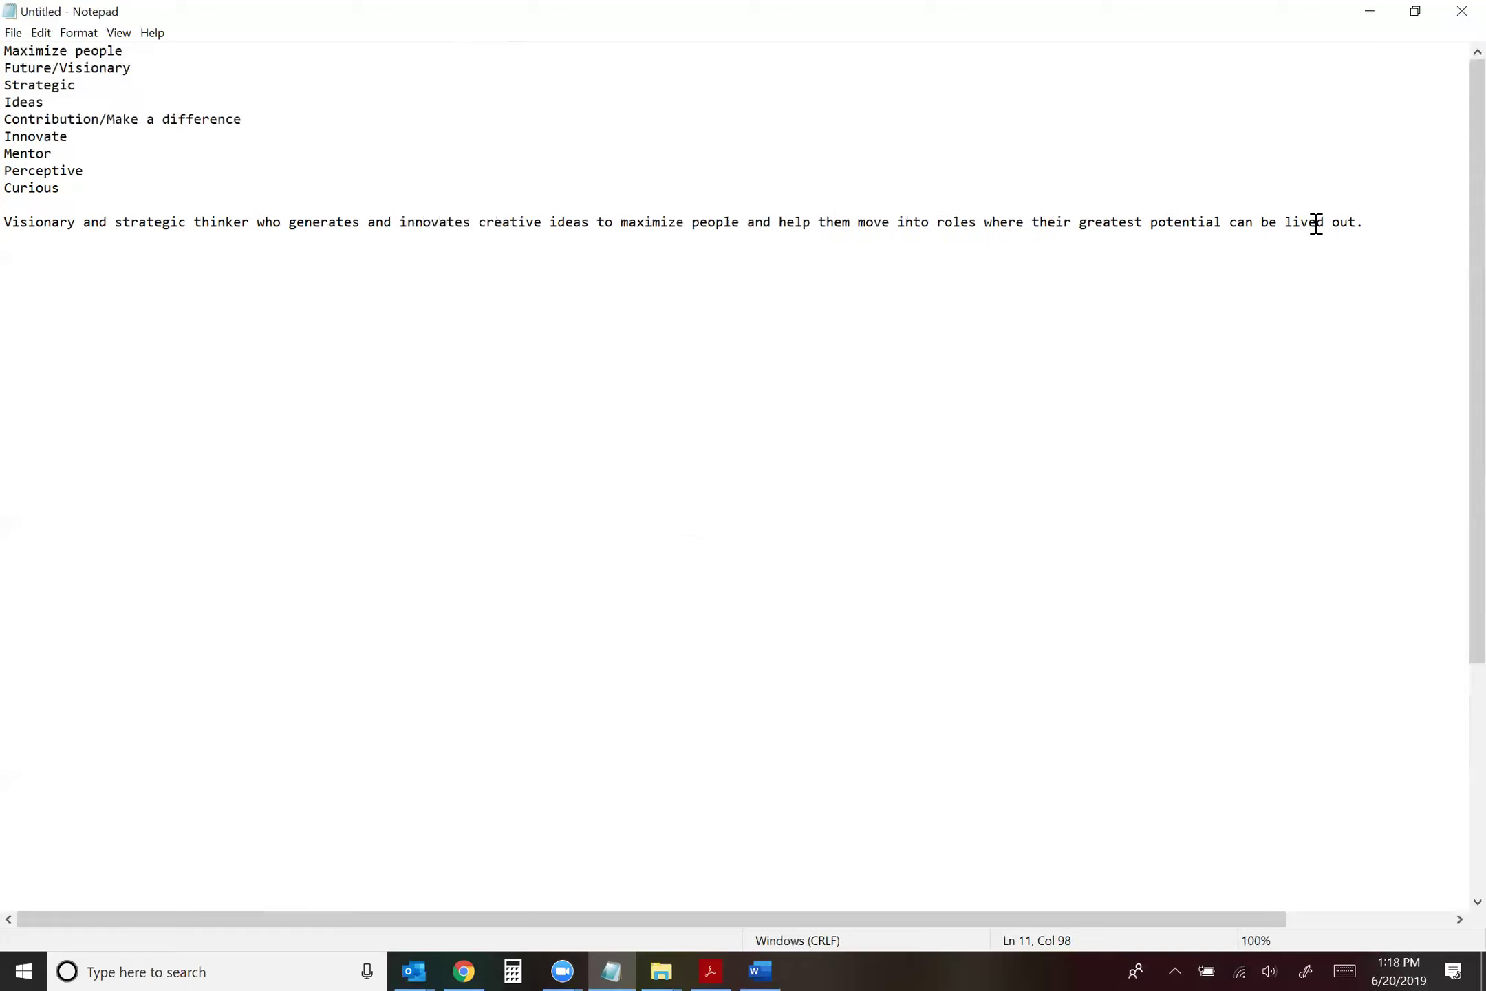
left_click(557, 265)
left_click(12, 224, "shift")
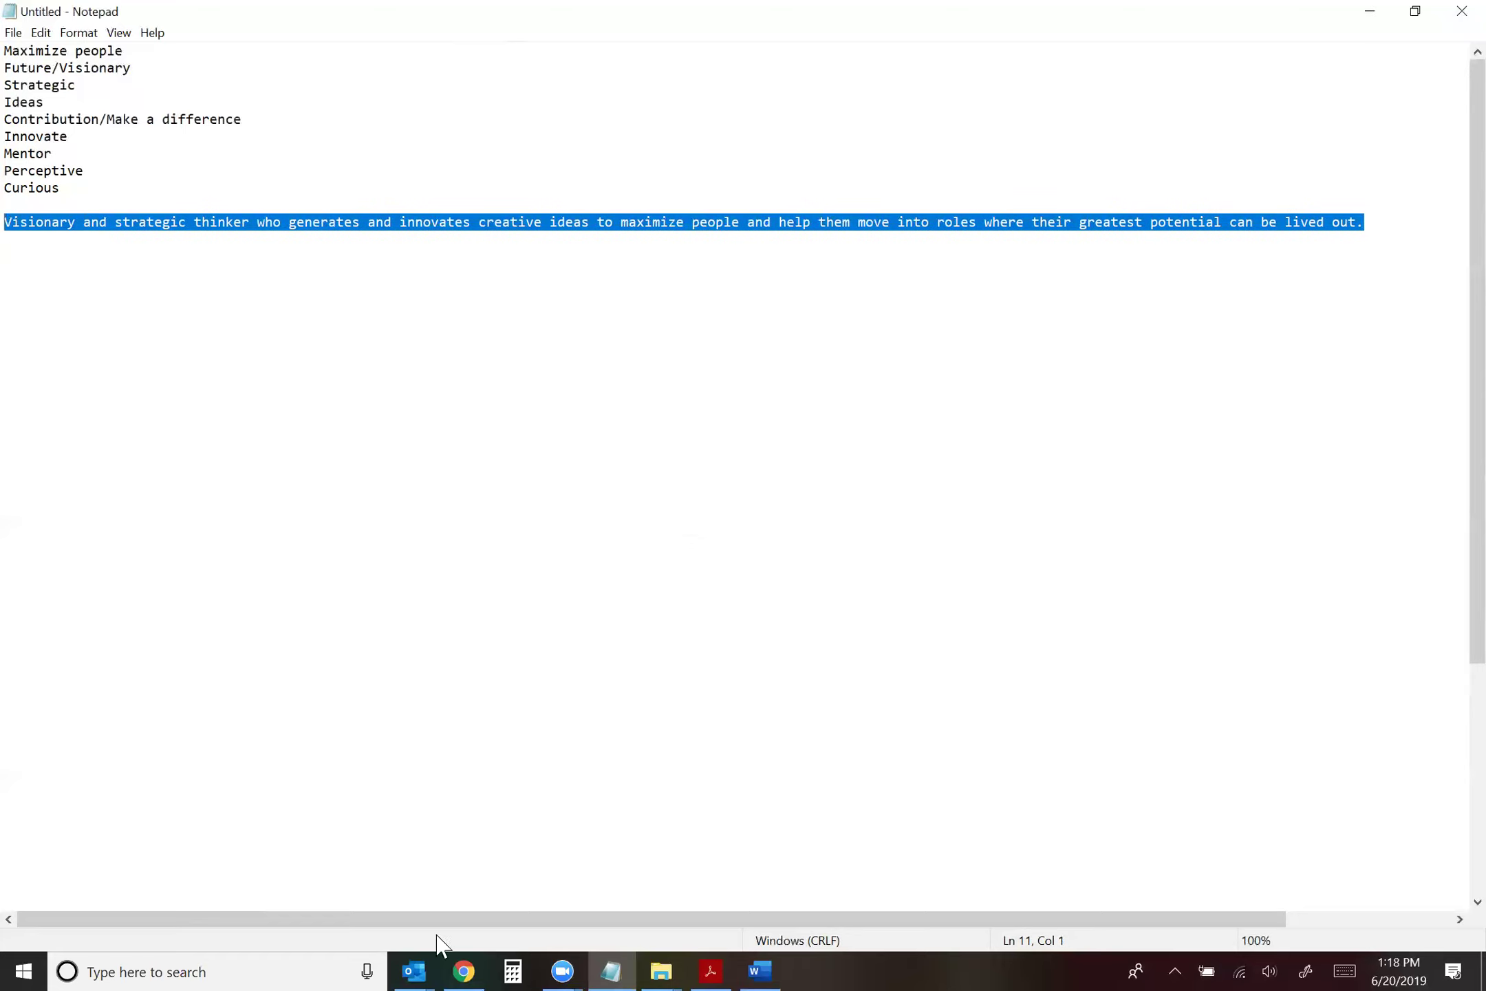
Return to the YouMap document in Word and scroll to page 14's My Unique Contribution section.
left_click(774, 960)
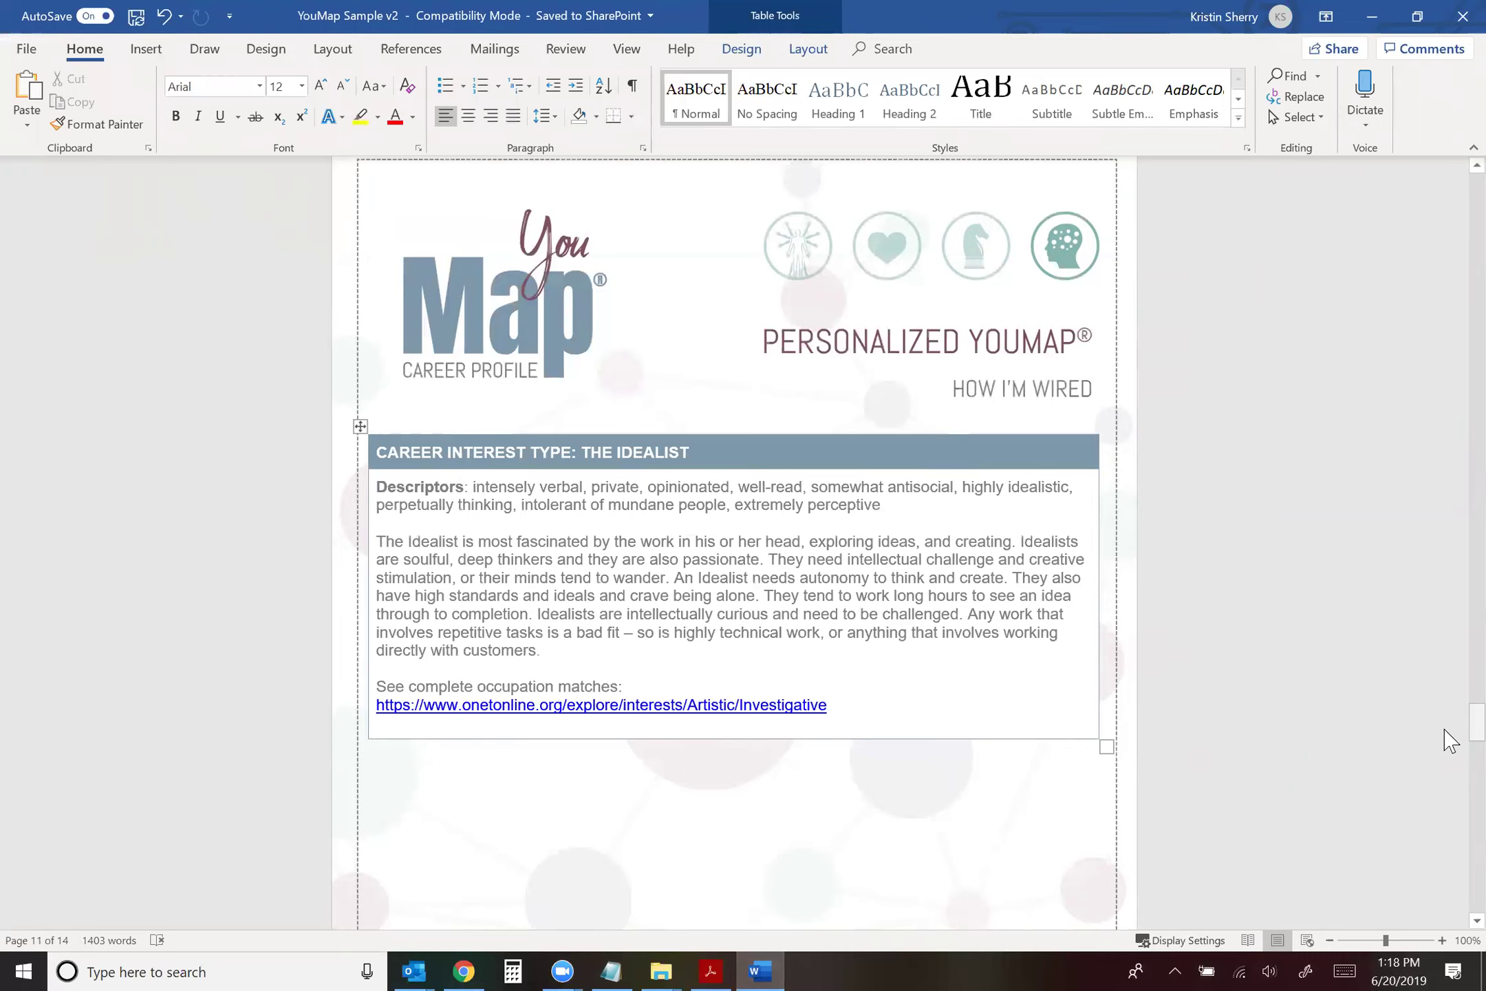
left_click_drag(1476, 723, 1451, 909)
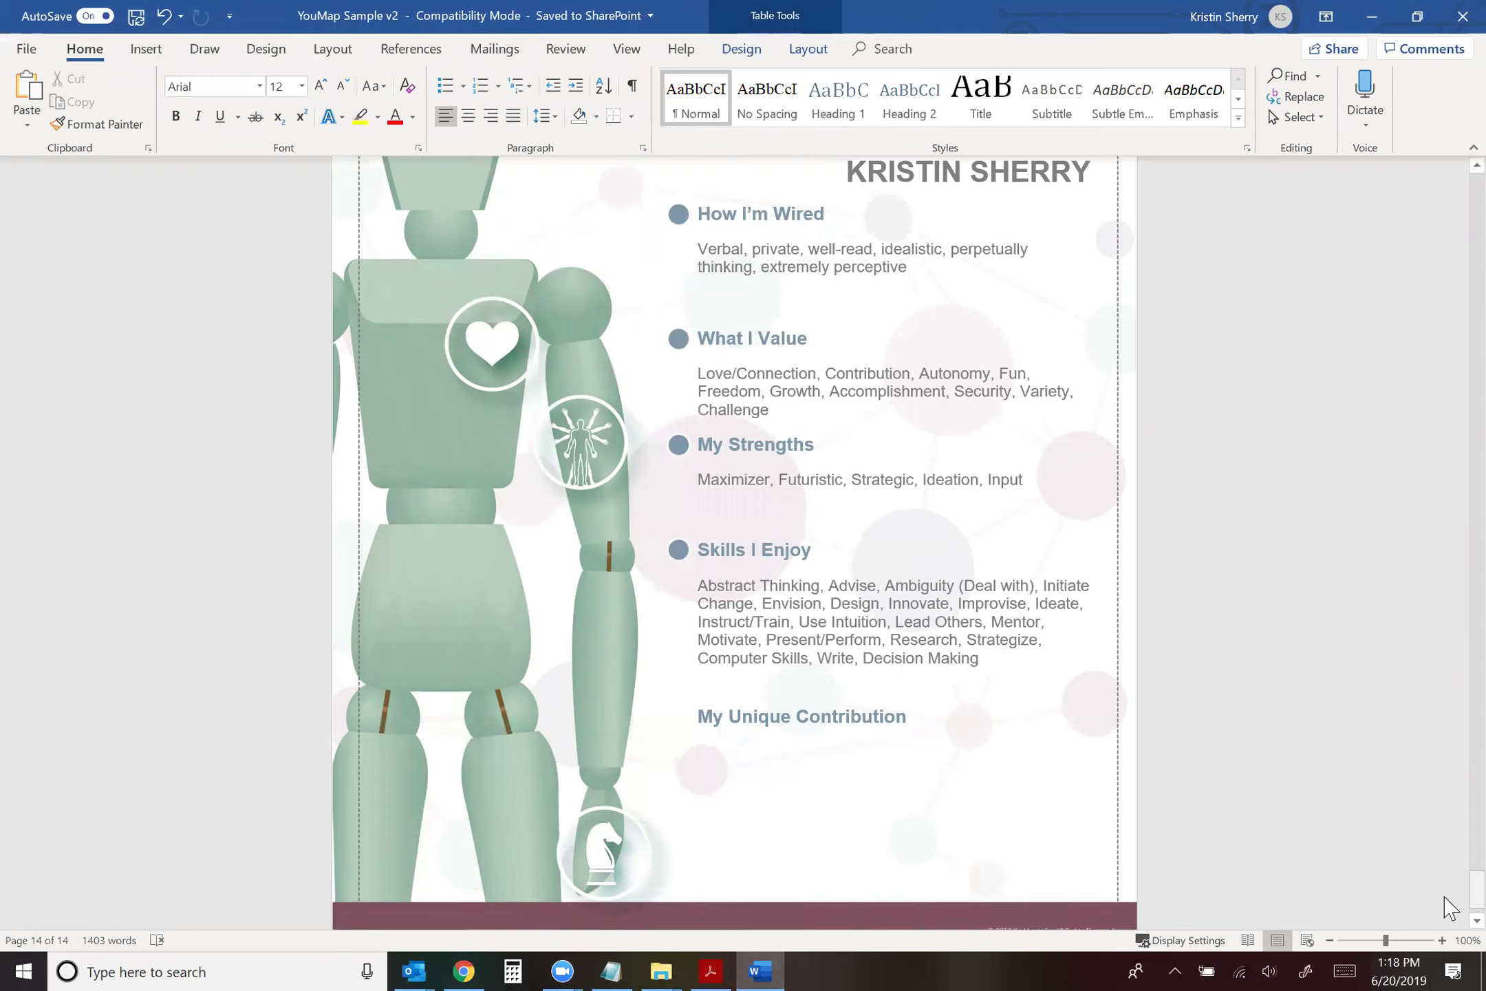
scroll(1448, 907, "up", 3)
scroll(1448, 907, "down", 3)
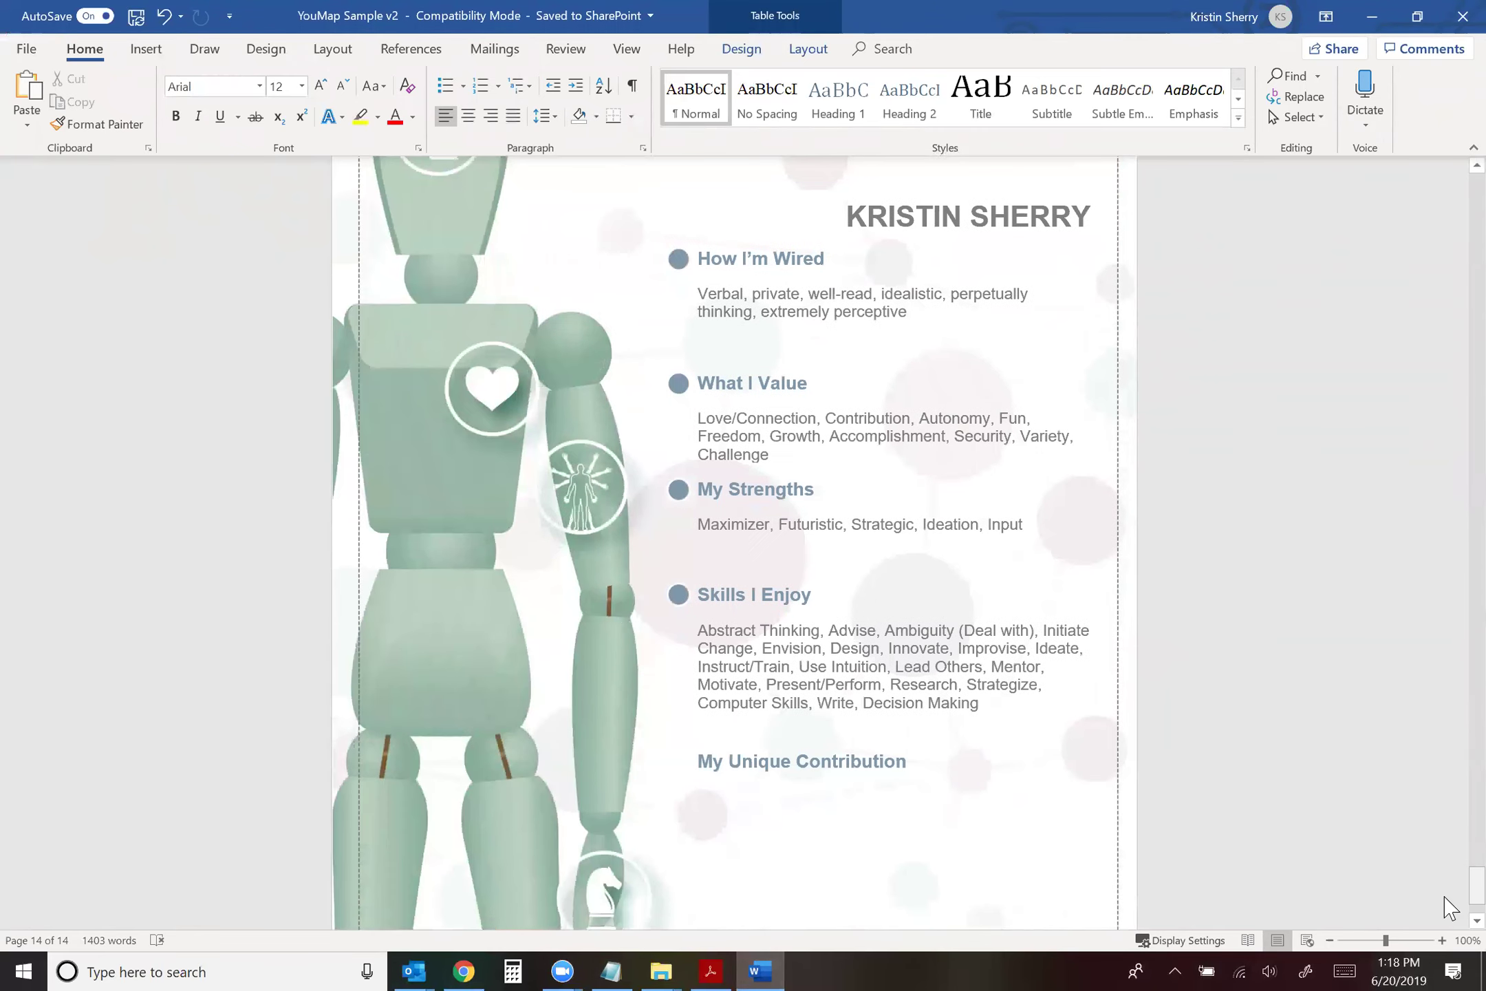
scroll(1448, 908, "down", 1)
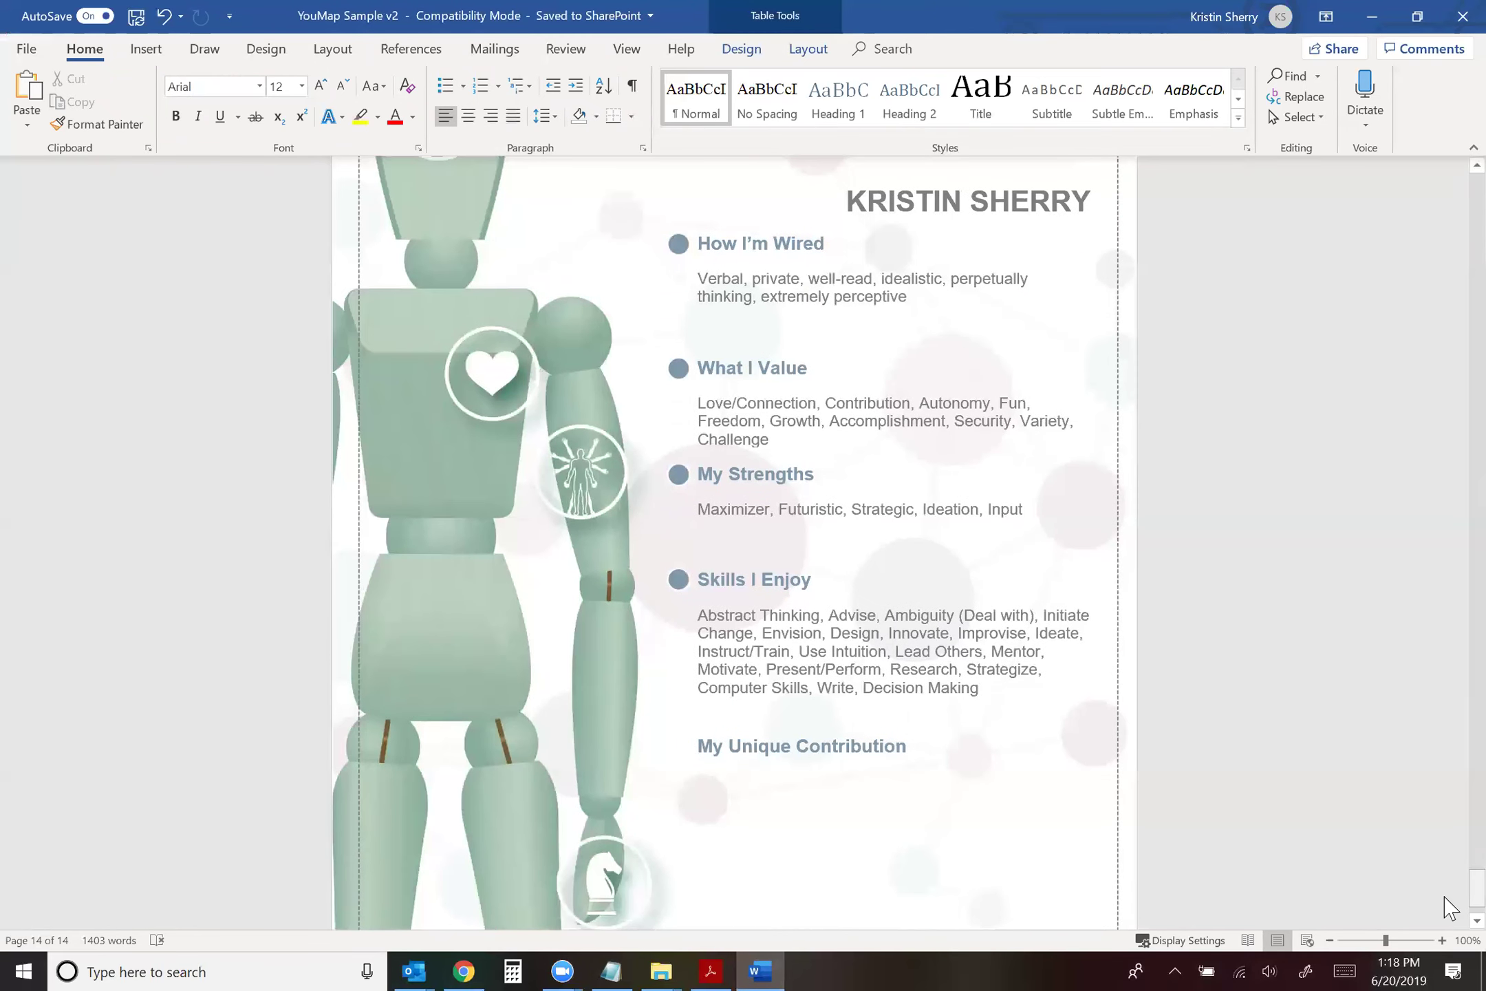